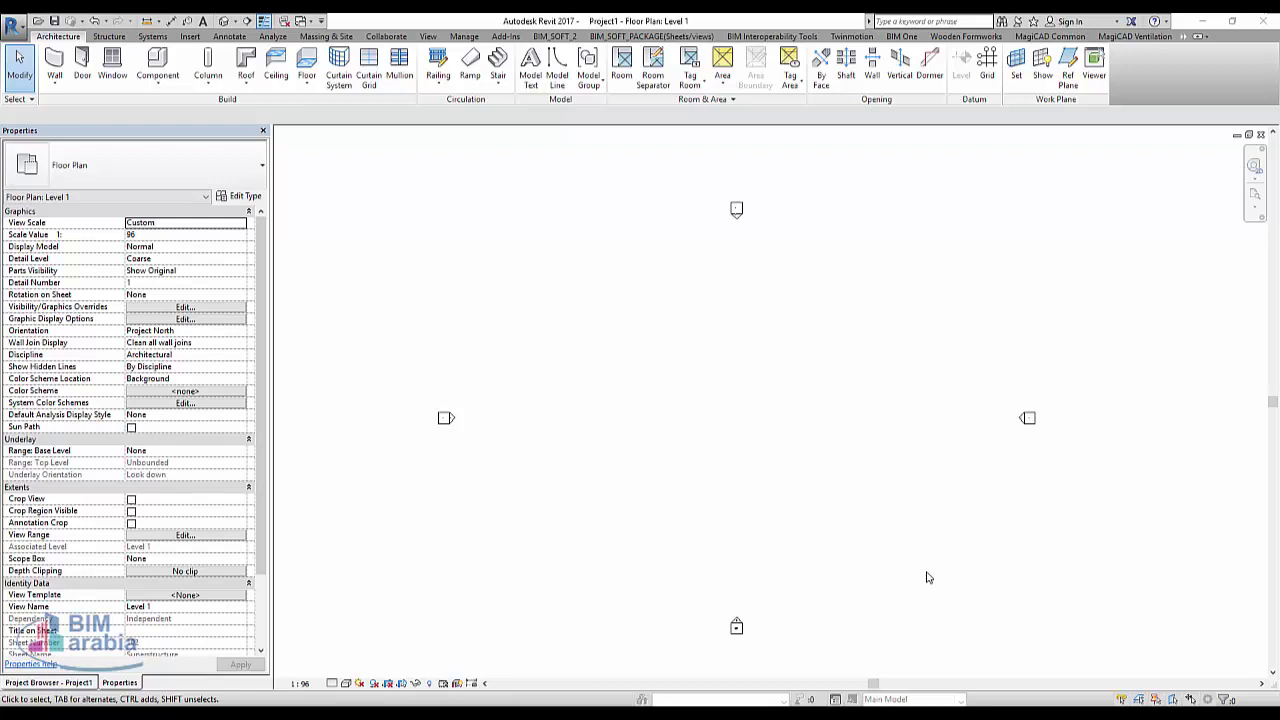
- Sketch a 41000 x 32000 rectangular floor boundary on Level 1 and finish the slab
left_click(307, 62)
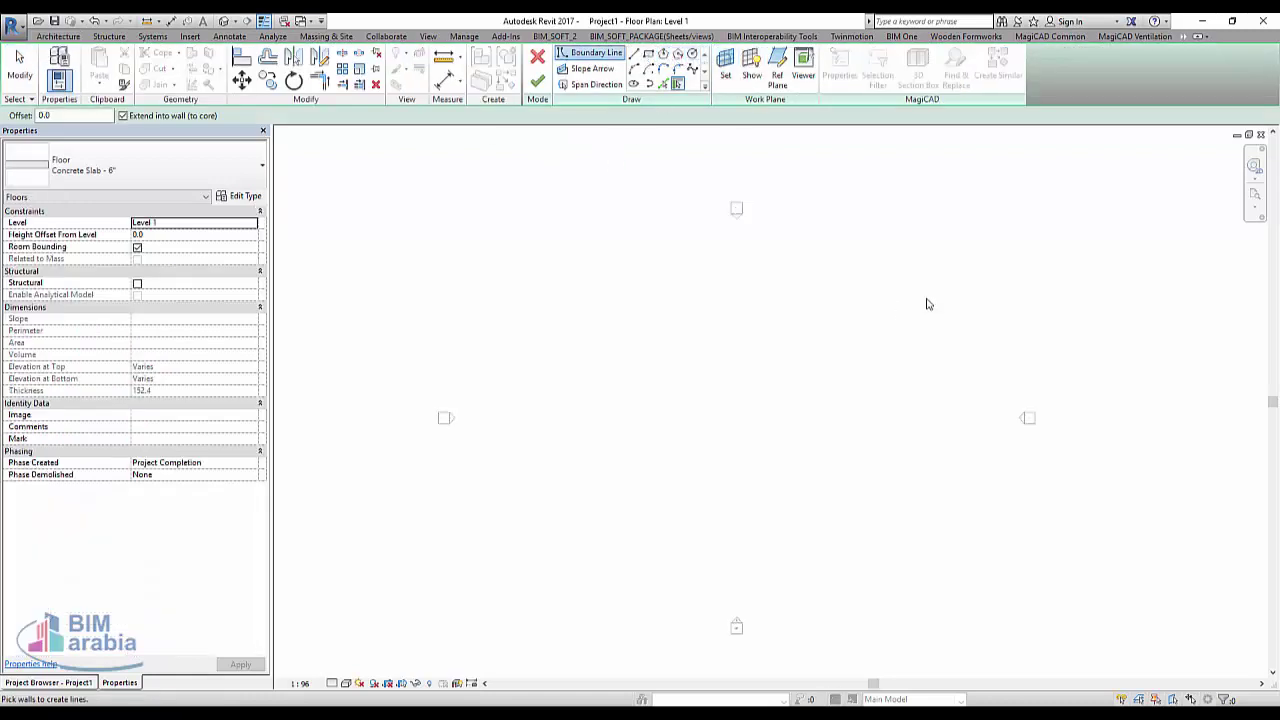
left_click(650, 56)
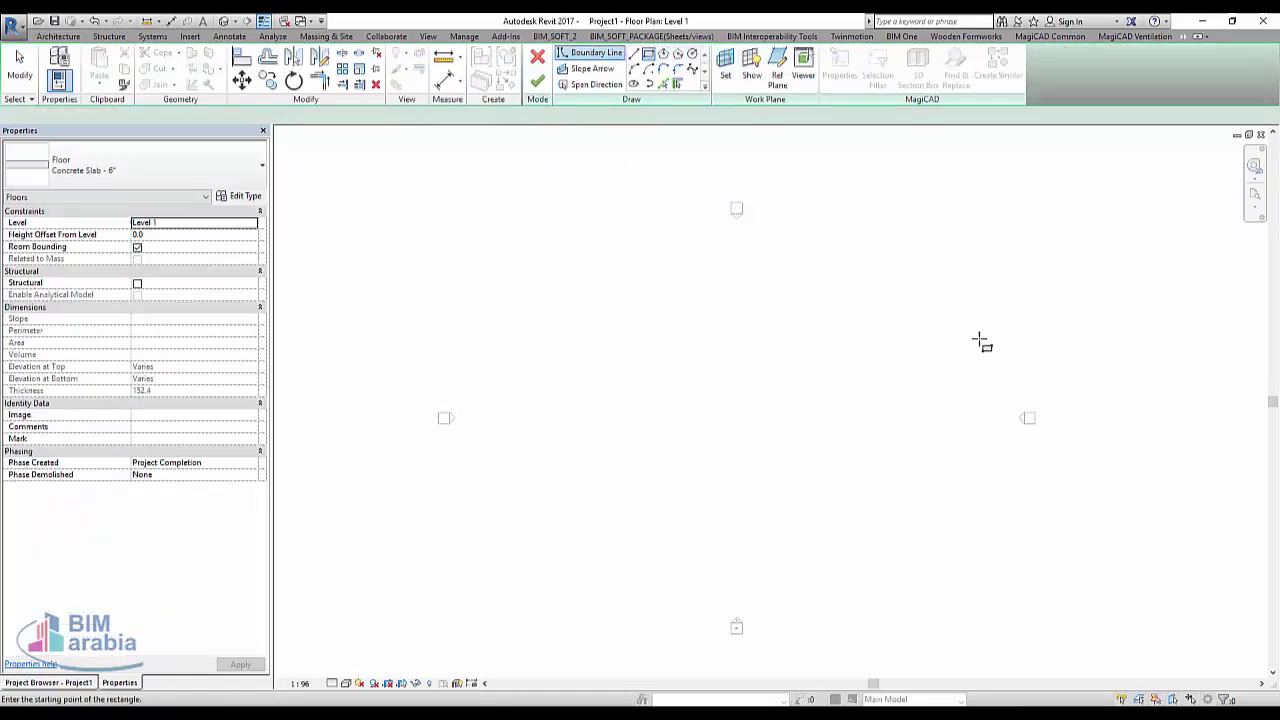
left_click(886, 286)
left_click(517, 572)
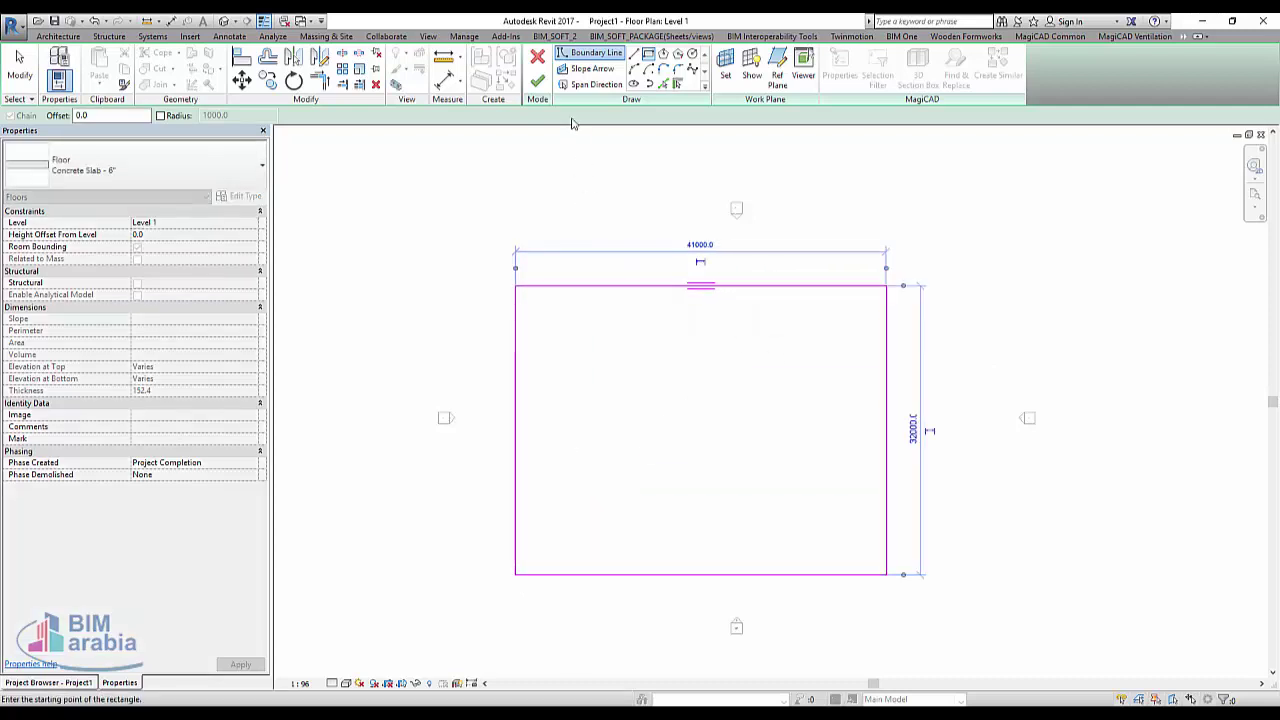
left_click(538, 80)
left_click(958, 367)
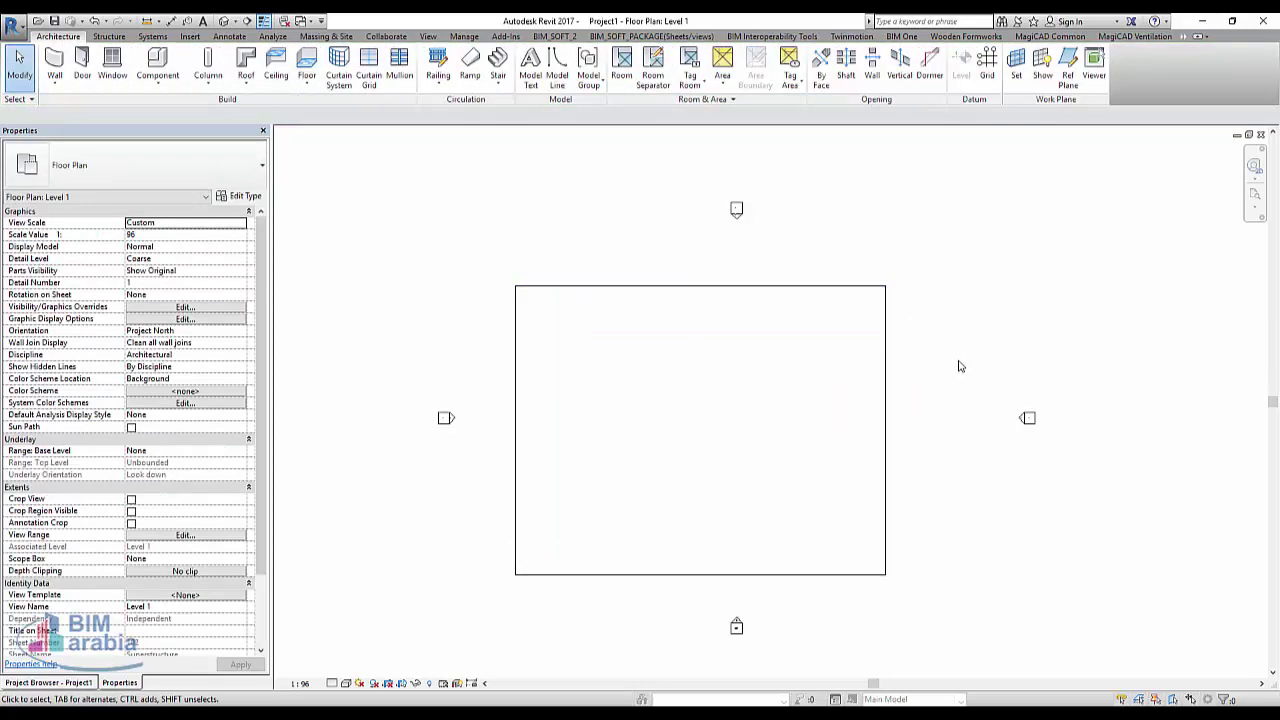
- Draw a rectangle of 1500-high unconnected walls along the slab's right portion
left_click(55, 62)
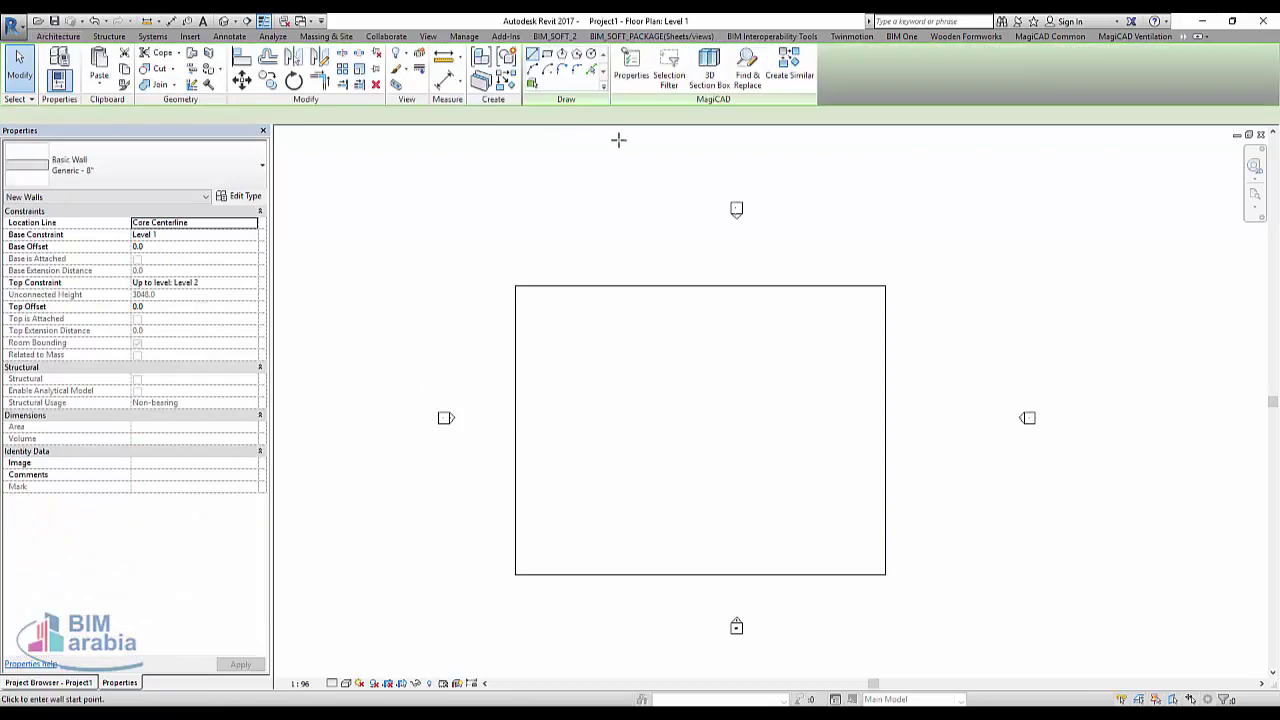
left_click(546, 58)
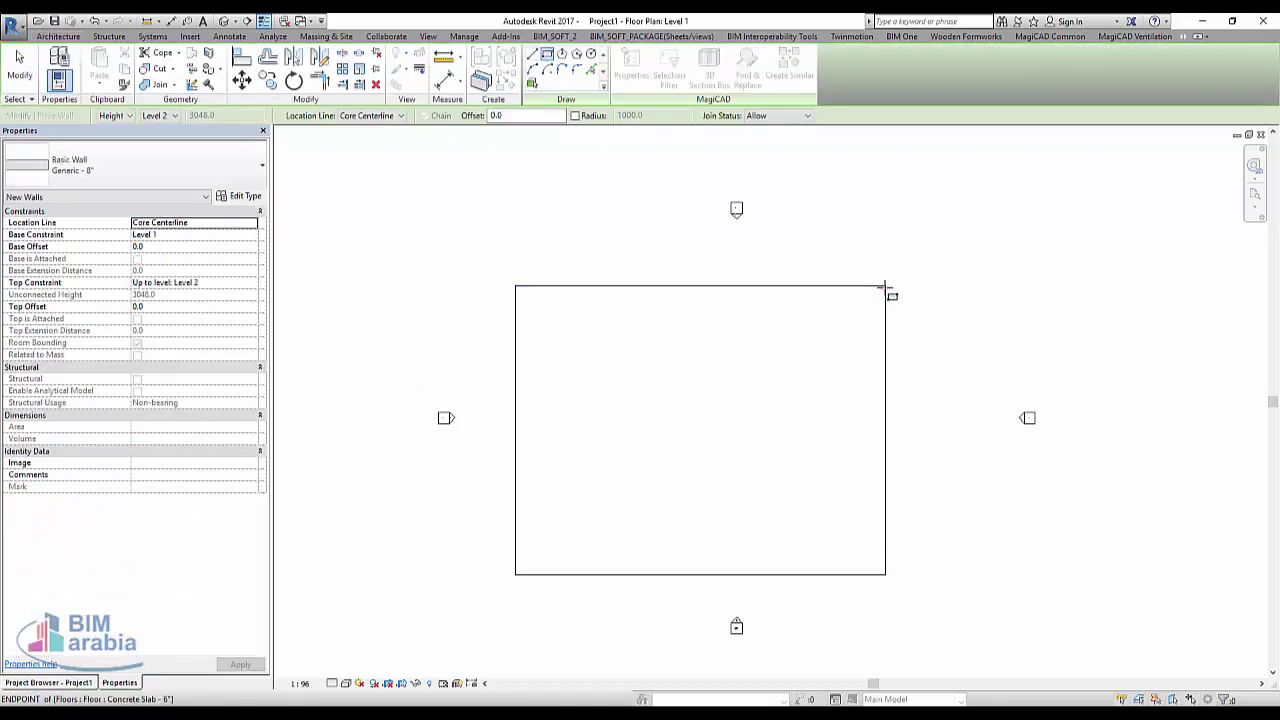
left_click(885, 286)
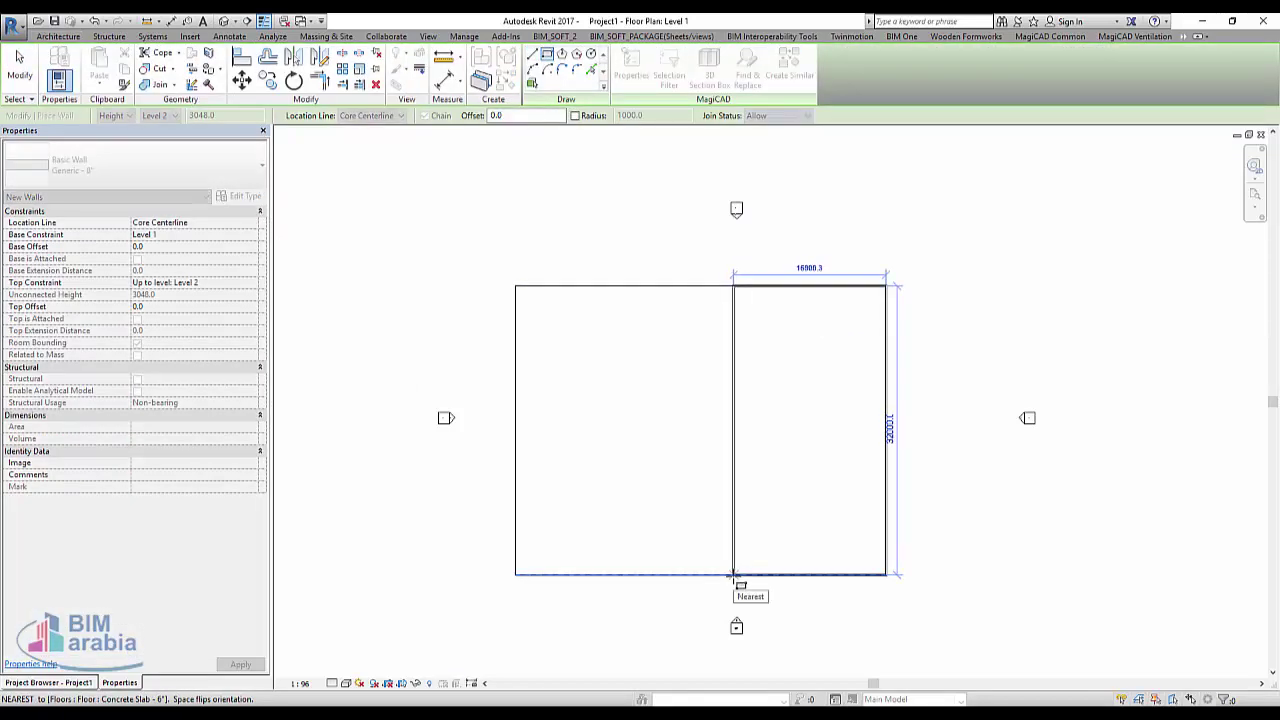
left_click(732, 575)
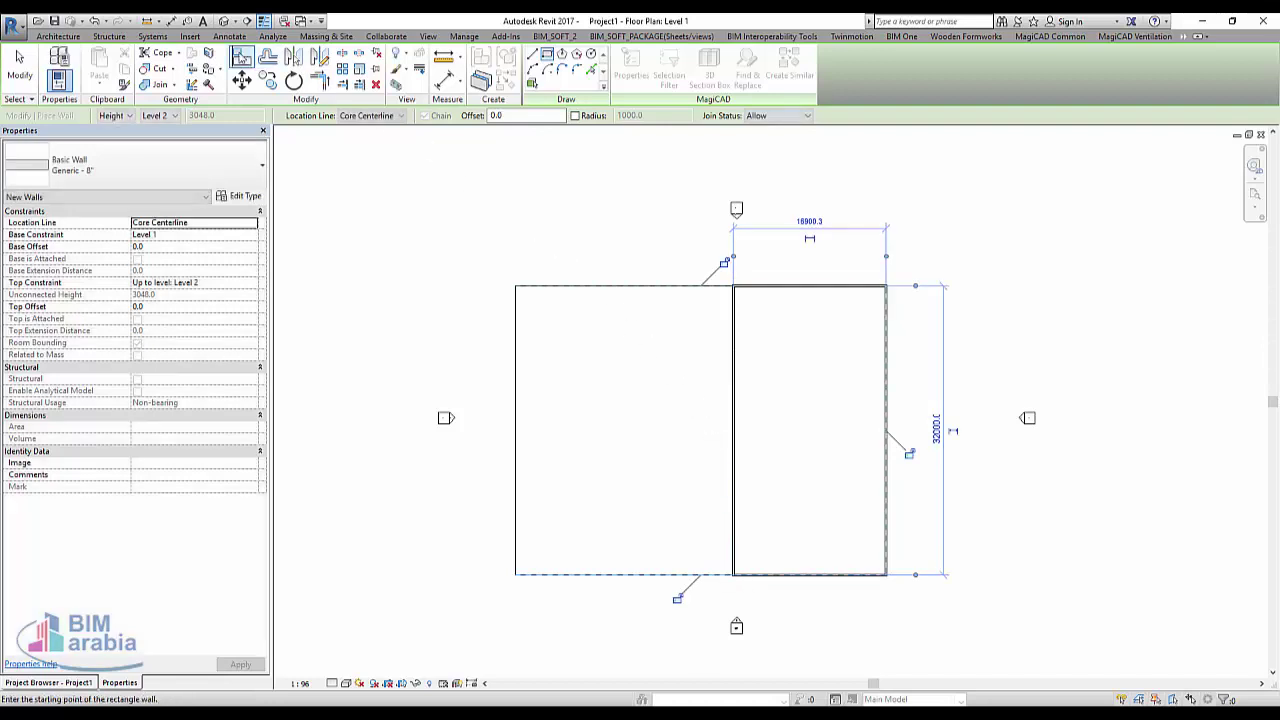
left_click(157, 116)
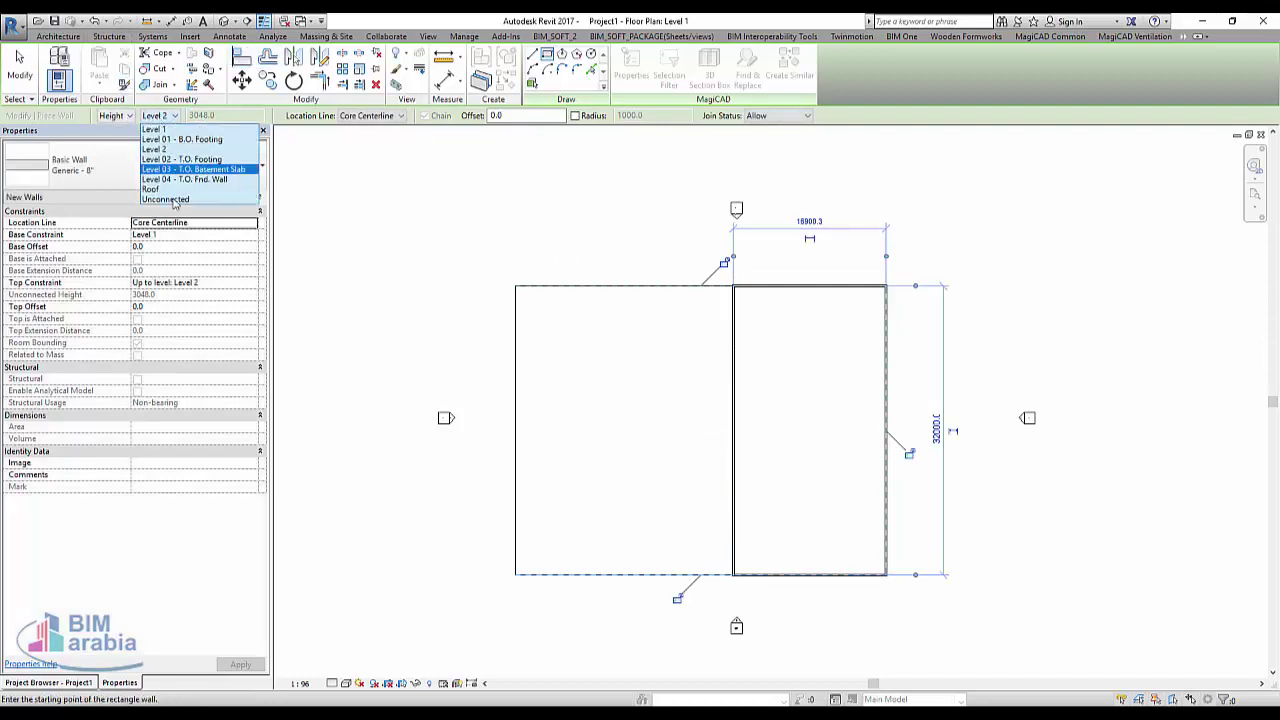
left_click(165, 200)
type("1500")
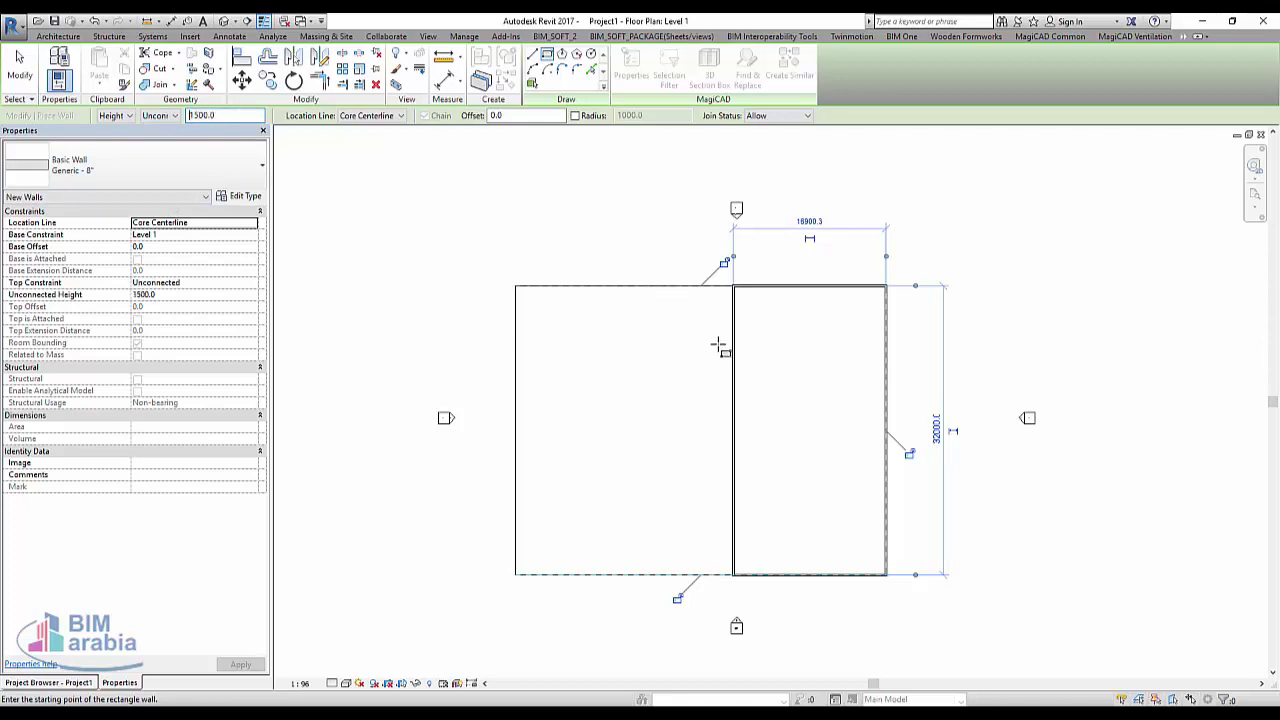
- Add a smaller wall rectangle, about 12000 x 20000, beside the first one
left_click(624, 347)
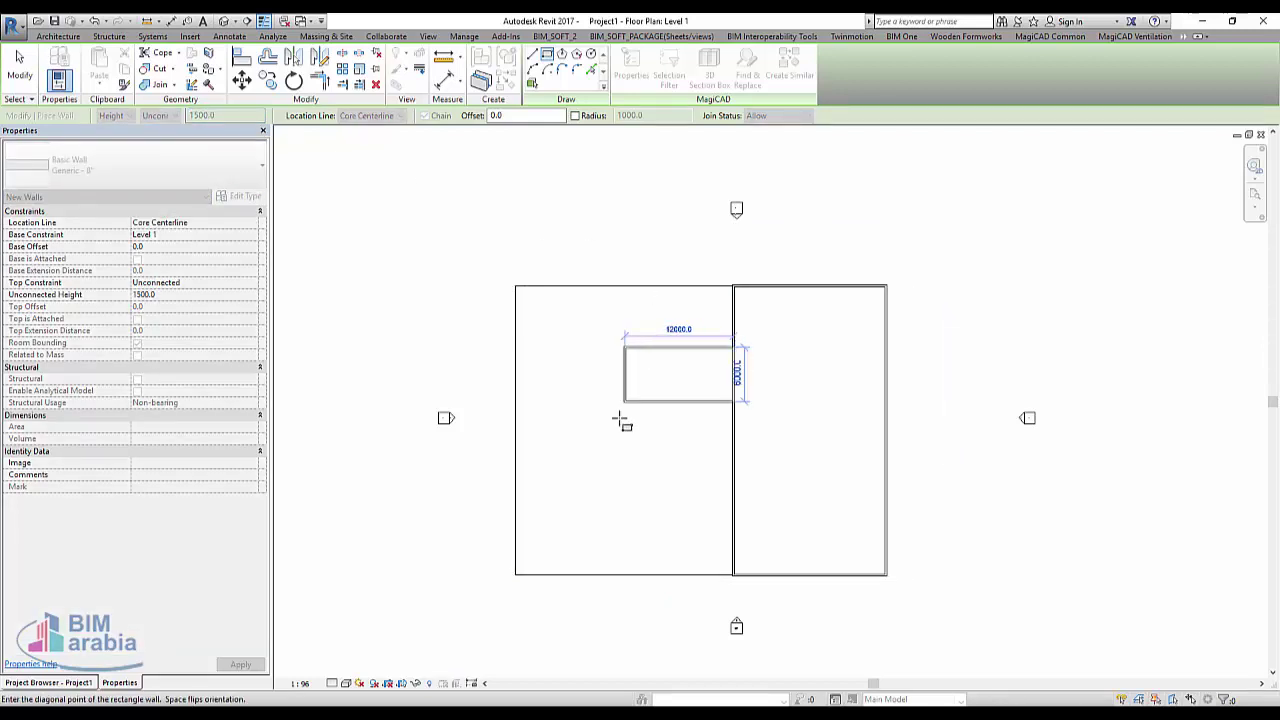
left_click(616, 527)
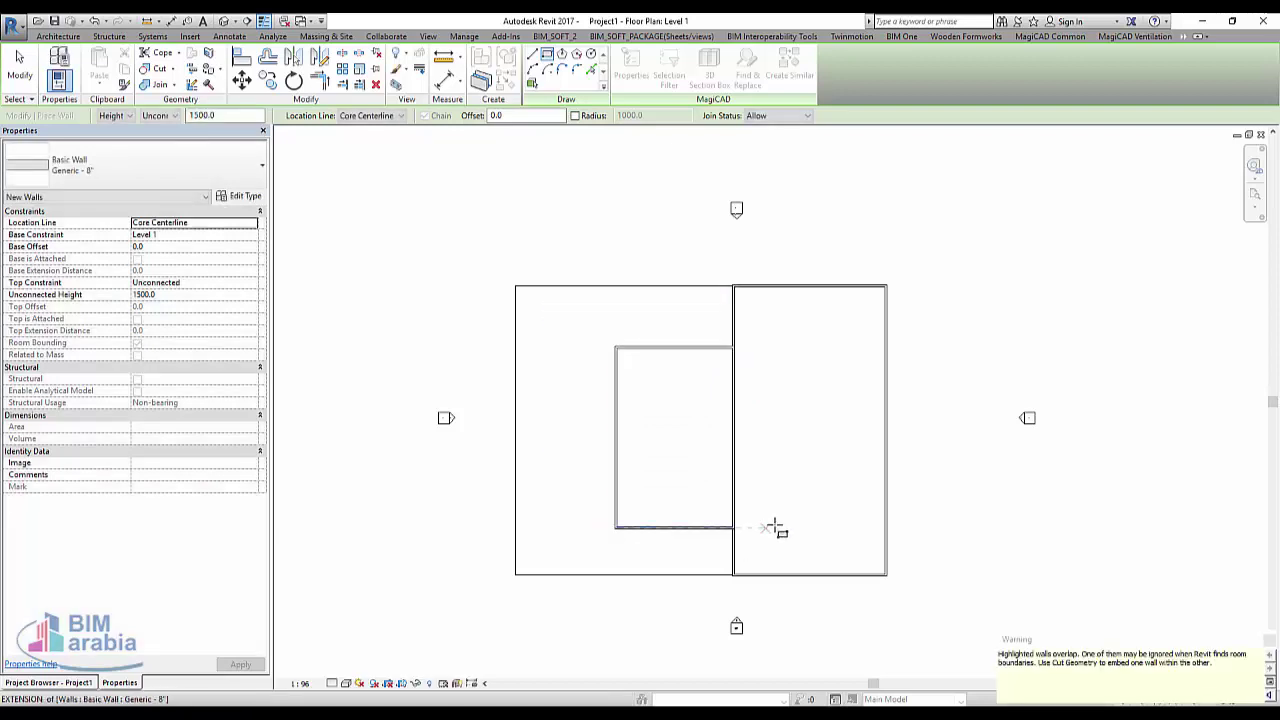
key("Escape")
key("Escape")
left_click_drag(705, 601, 772, 323)
key("Escape")
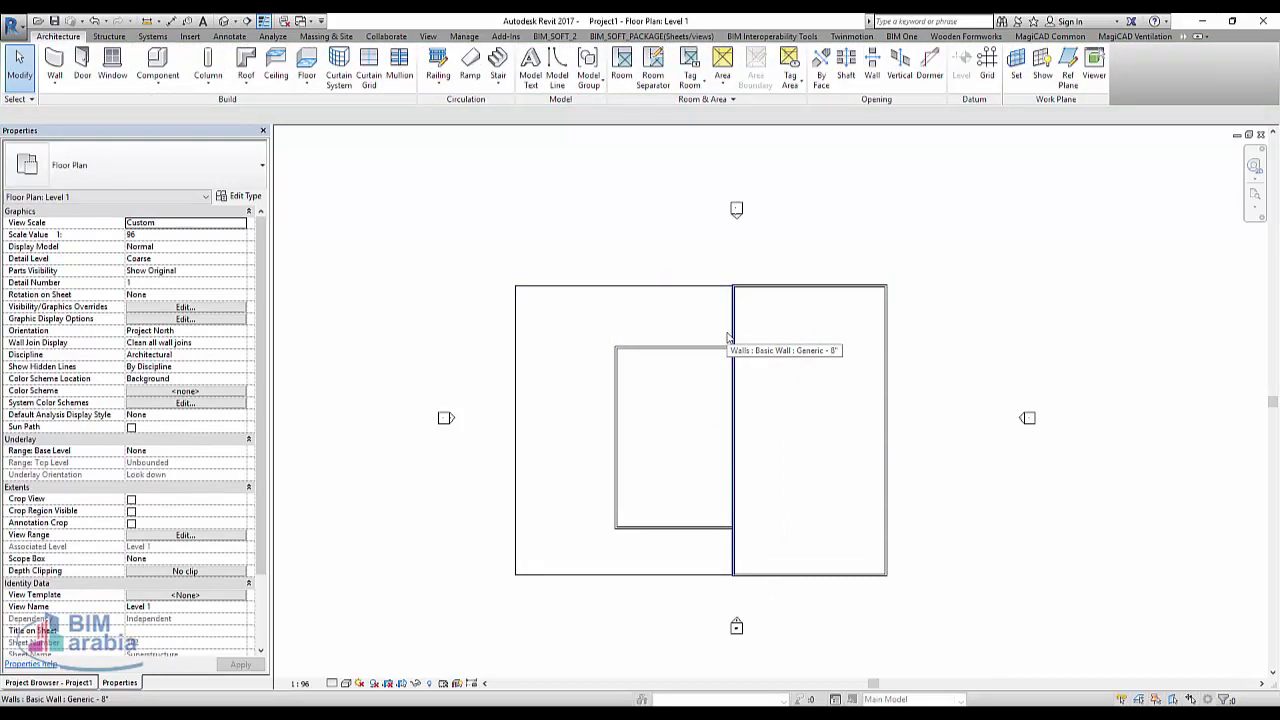
- In the South elevation, draw a sloping reference plane above the walls named 1
left_click(85, 684)
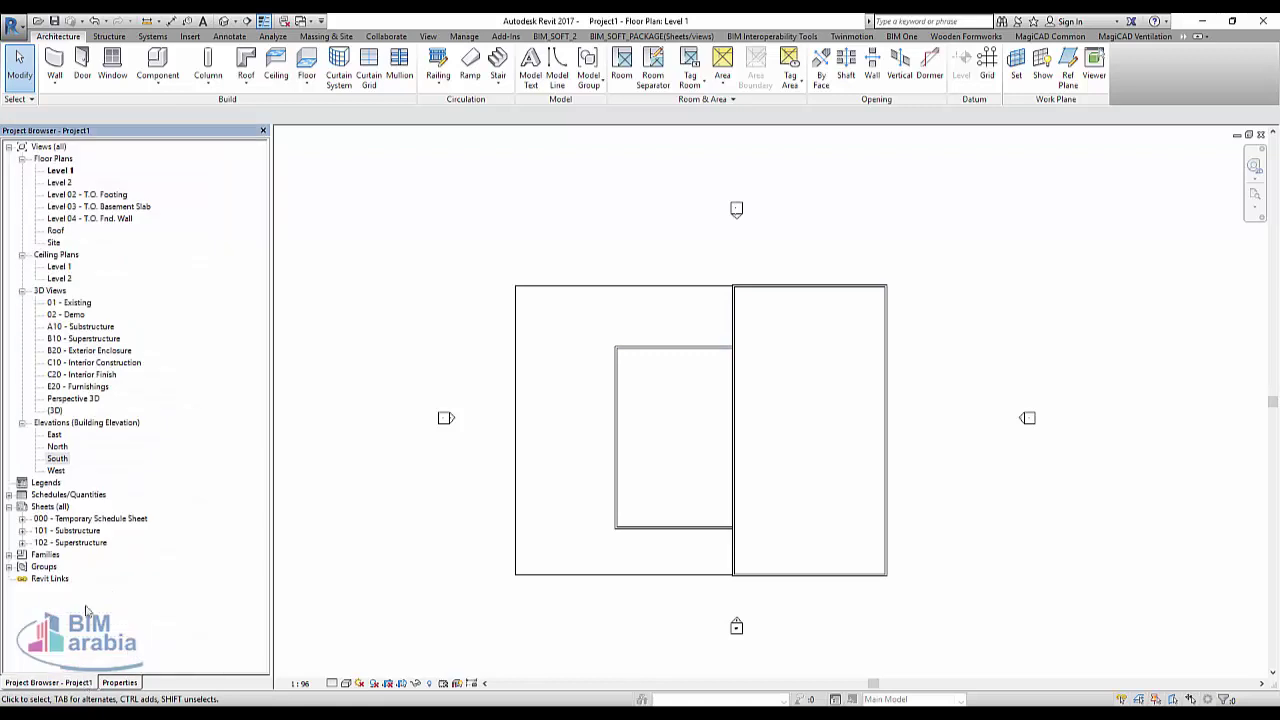
double_click(737, 626)
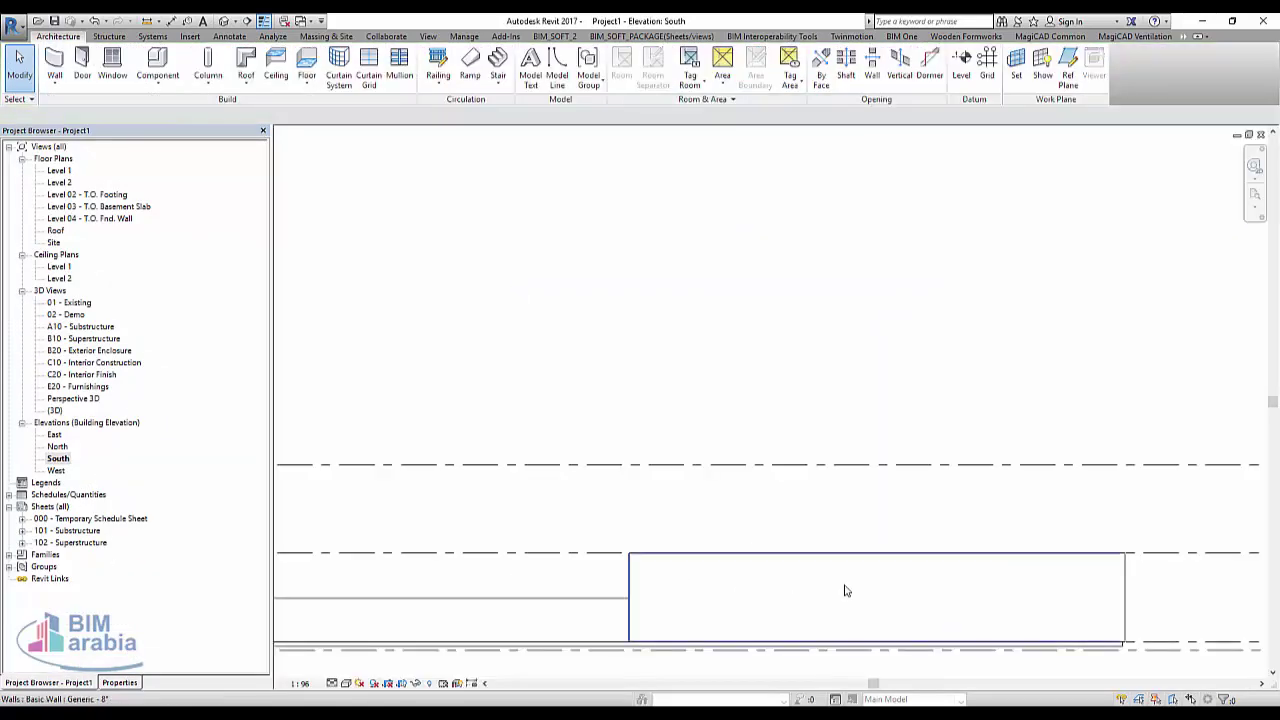
middle_click_drag(846, 591, 709, 451)
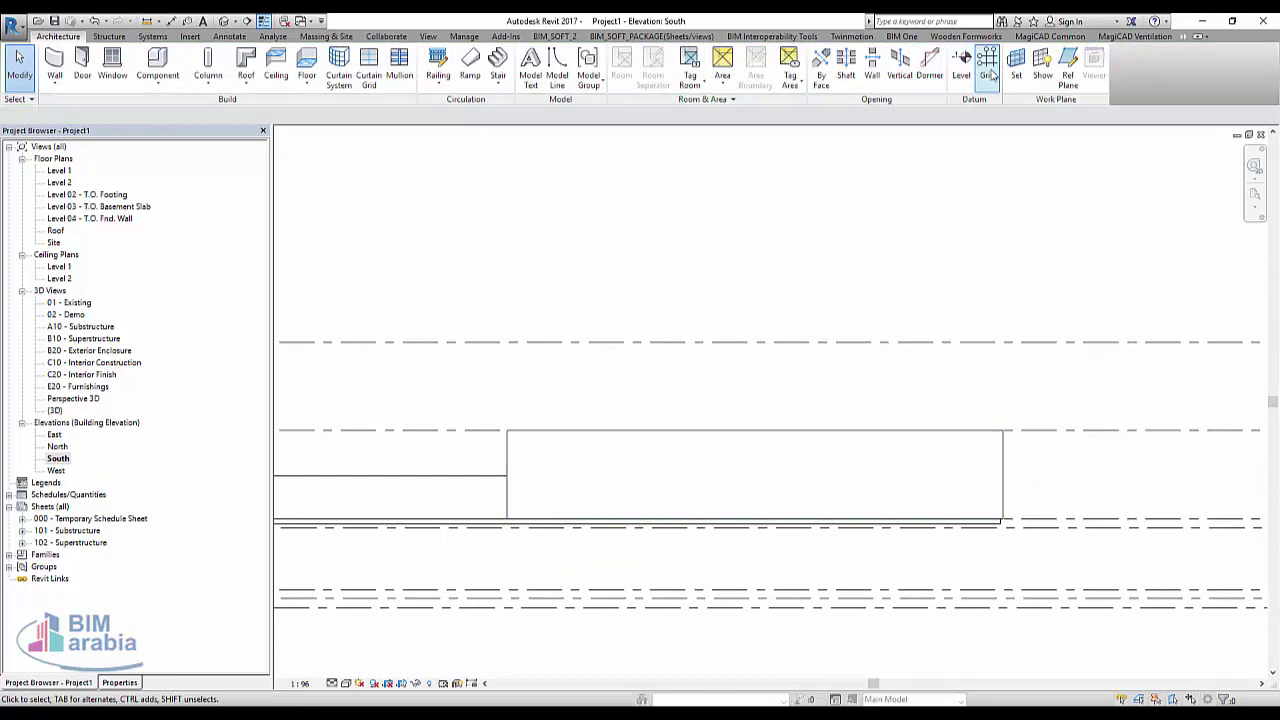
left_click(1068, 64)
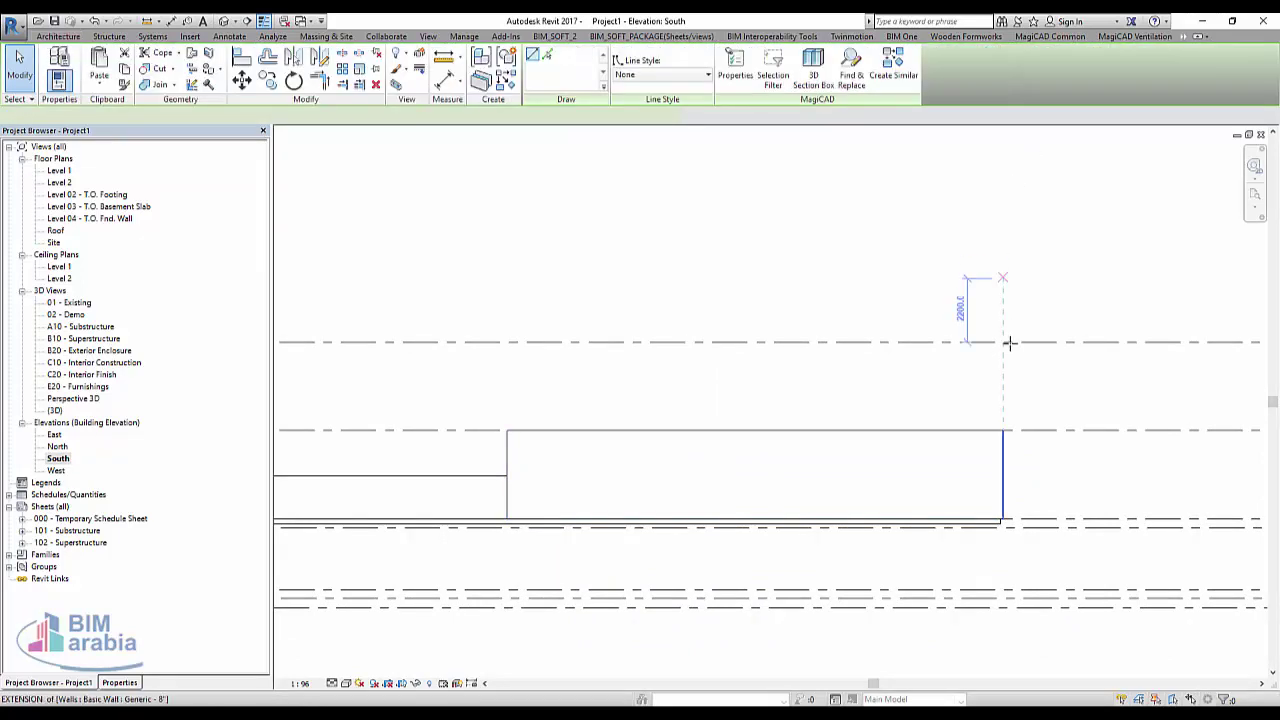
left_click(1003, 431)
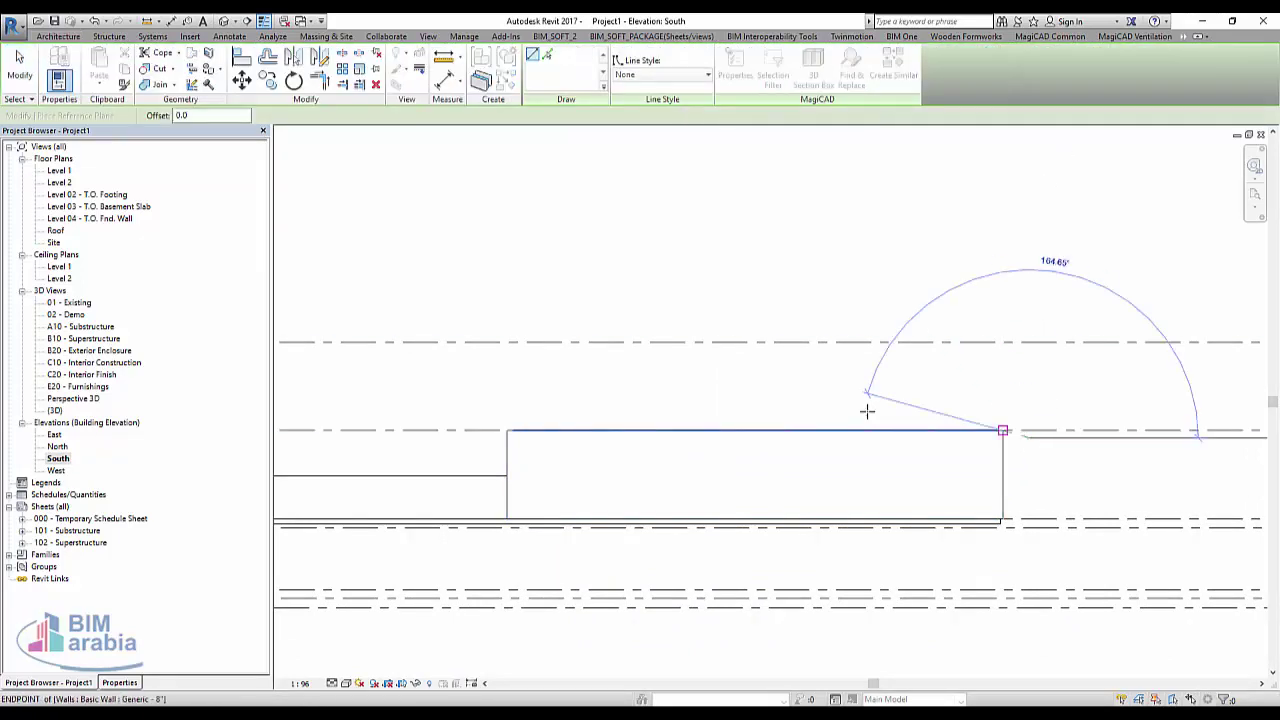
middle_click_drag(411, 377, 889, 514)
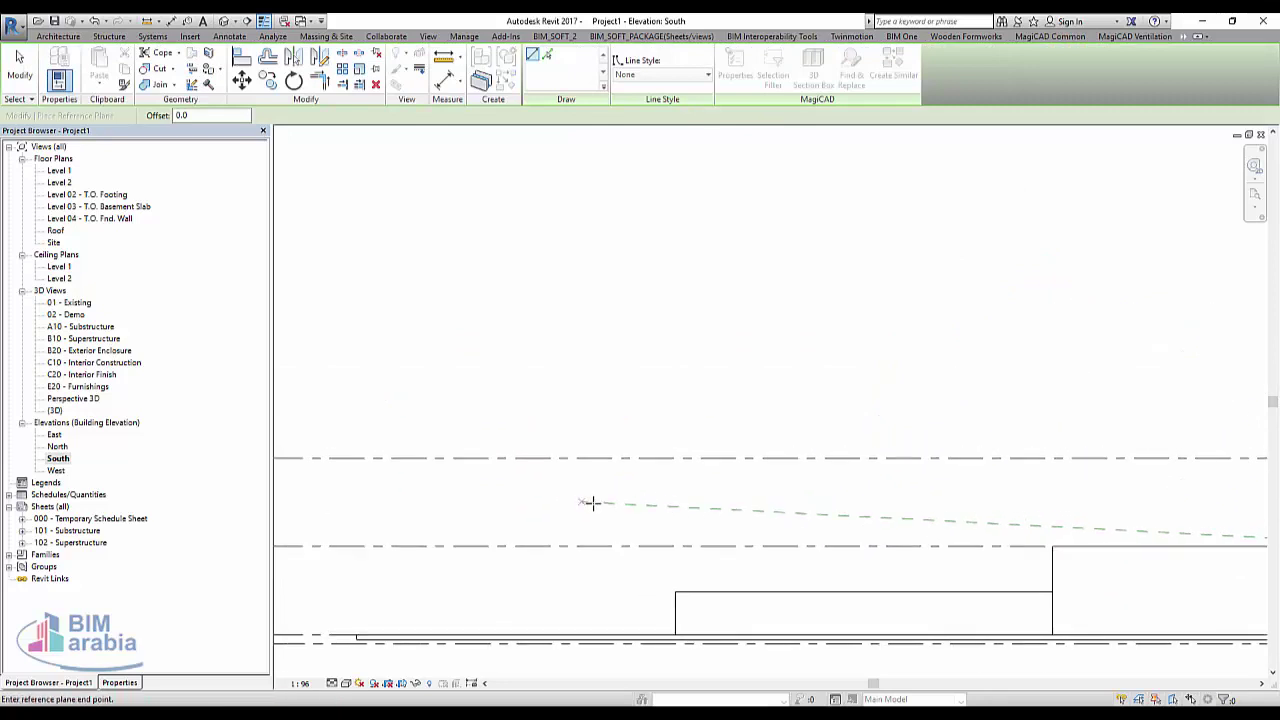
left_click(516, 509)
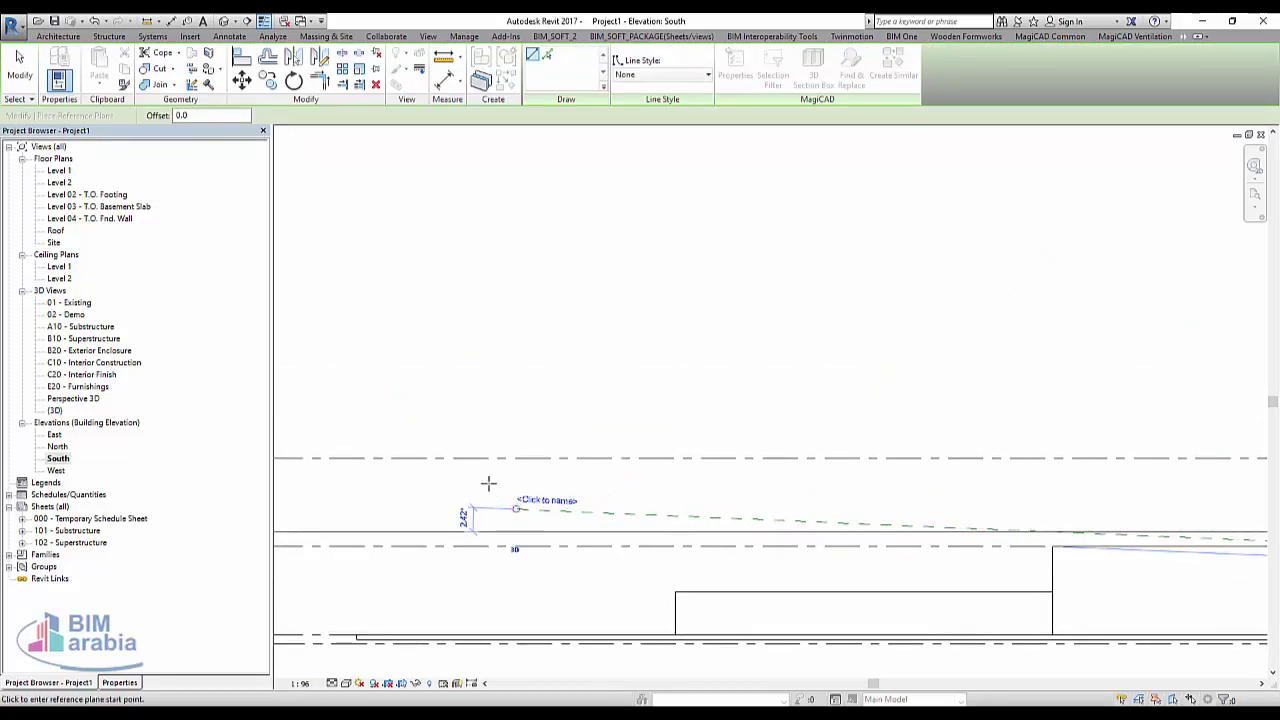
left_click(546, 502)
type("1")
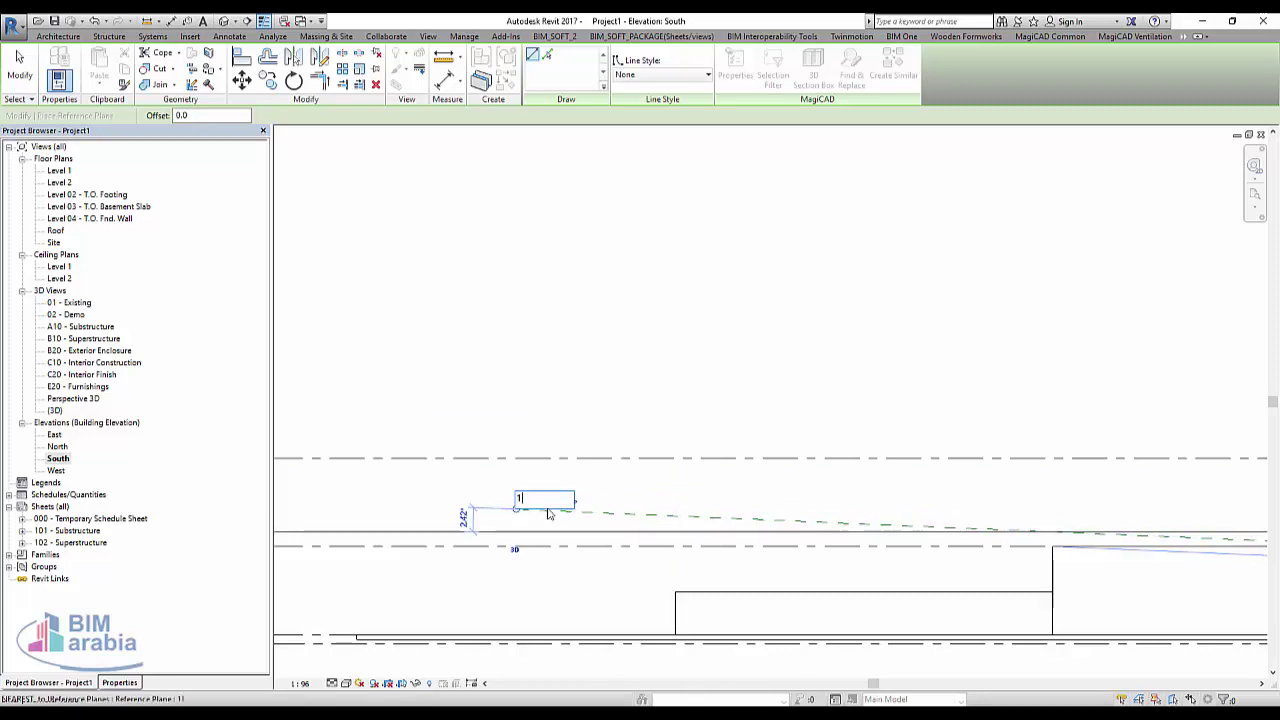
key("Return")
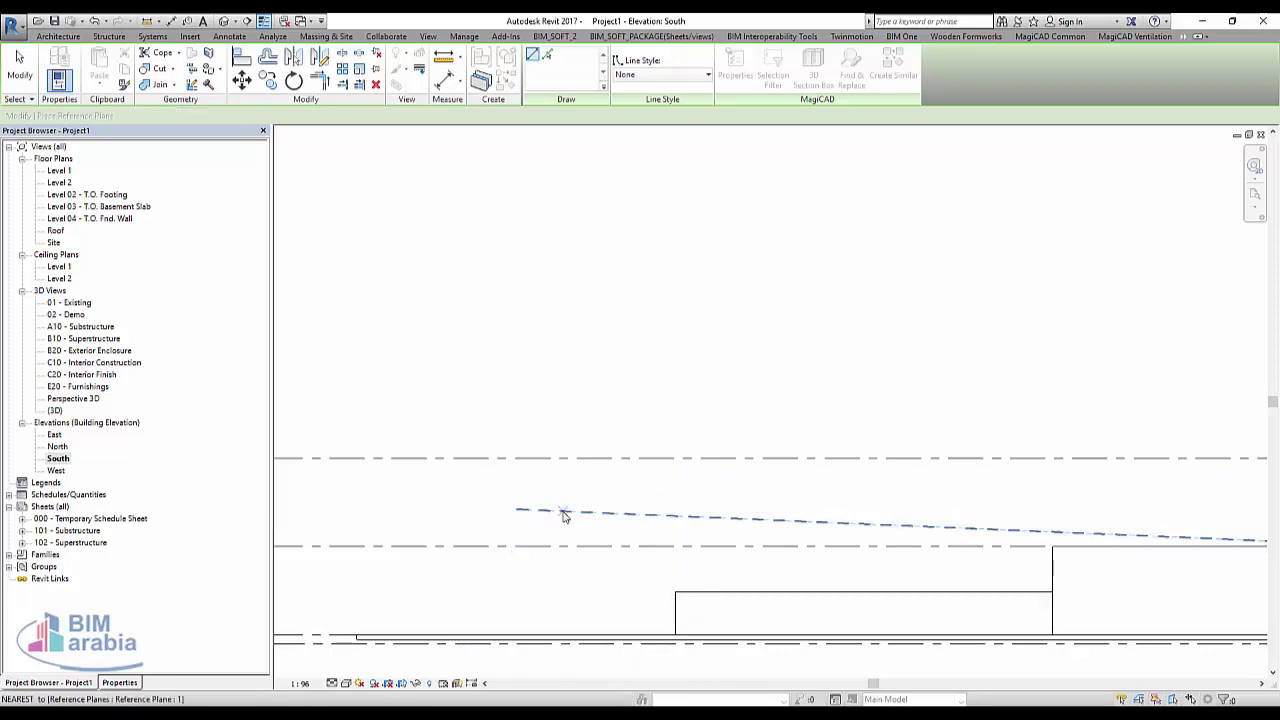
key("Escape")
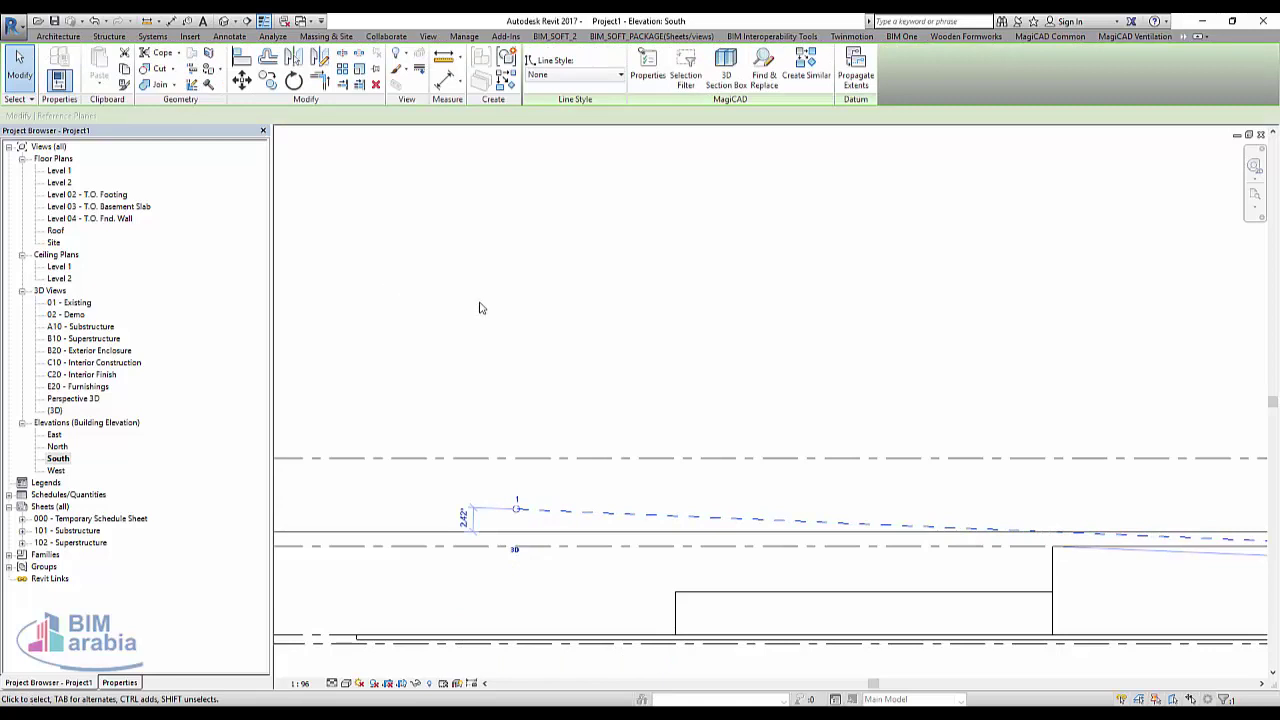
- Copy reference plane 1 about 300 below and name the copy 2
key("c")
key("o")
left_click(574, 357)
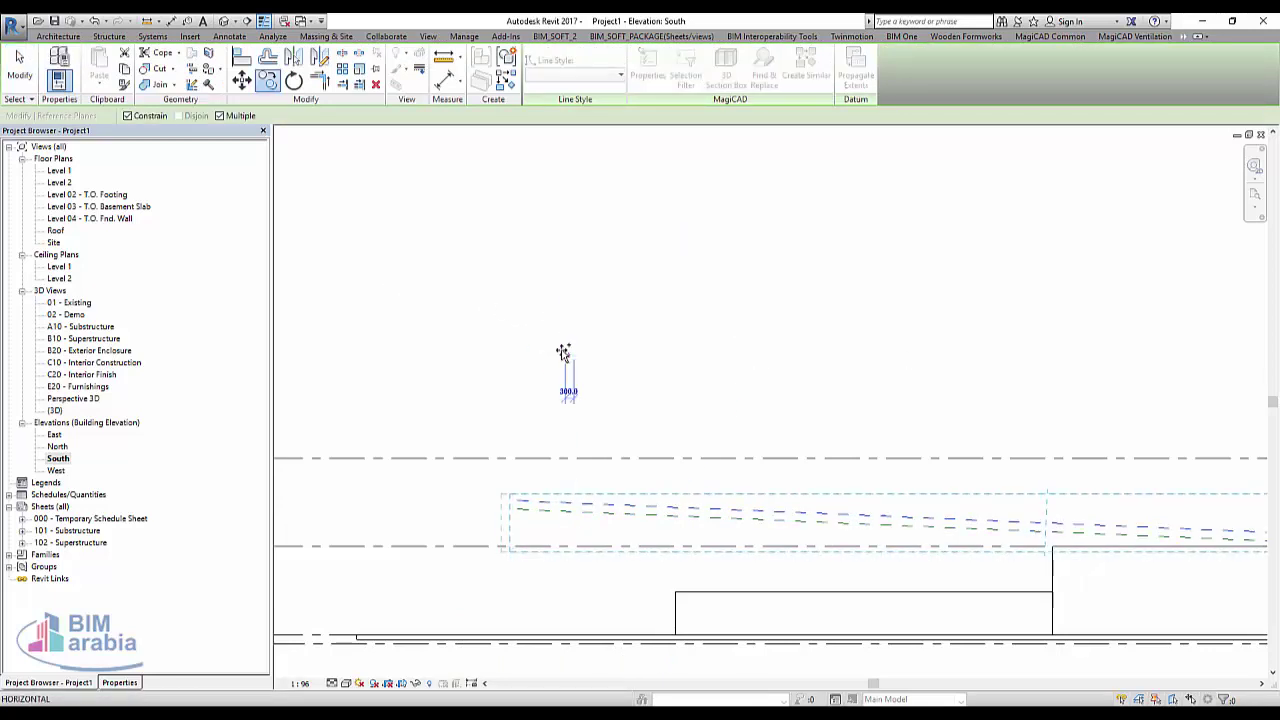
left_click(530, 490)
key("Escape")
left_click(540, 505)
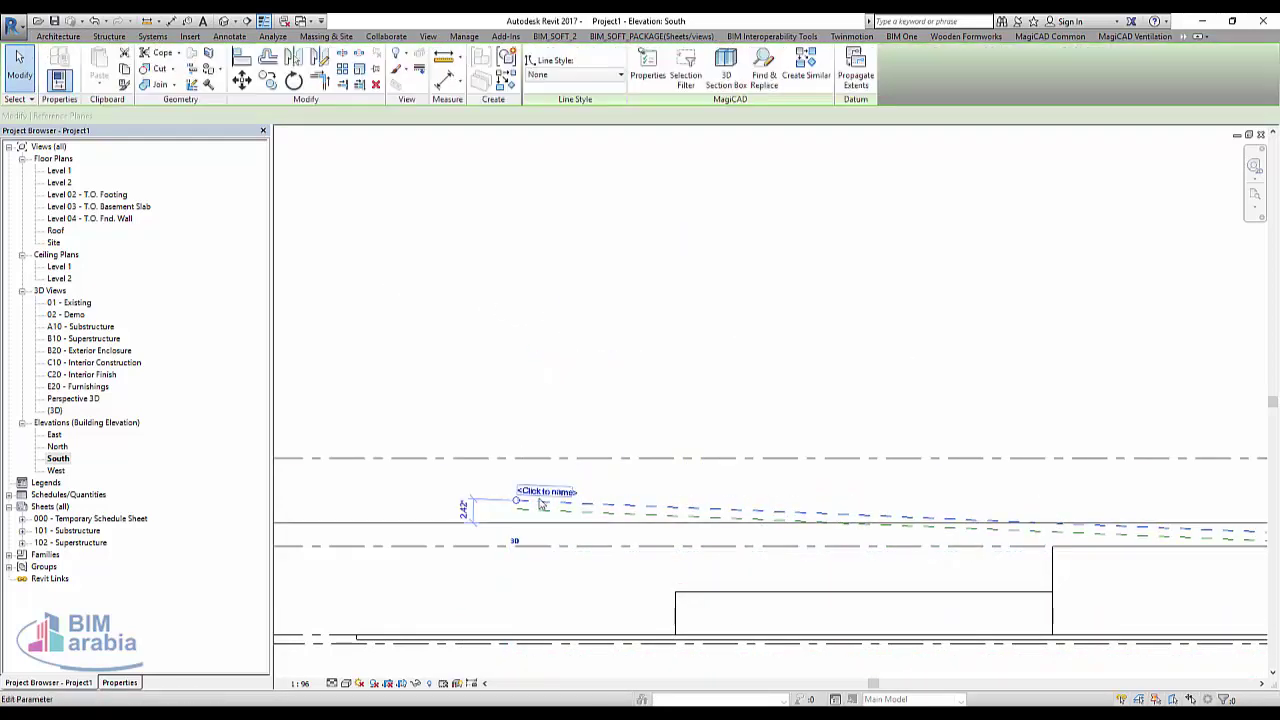
left_click(534, 492)
type("2")
key("Return")
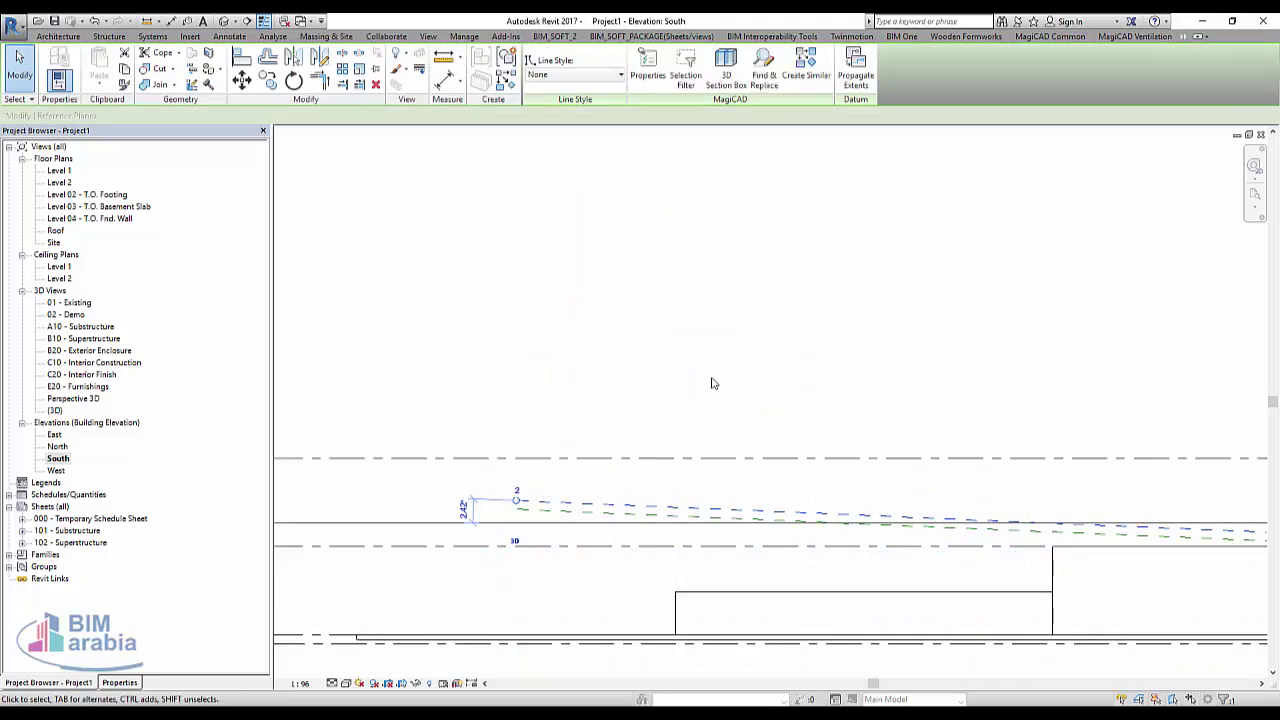
key("Escape")
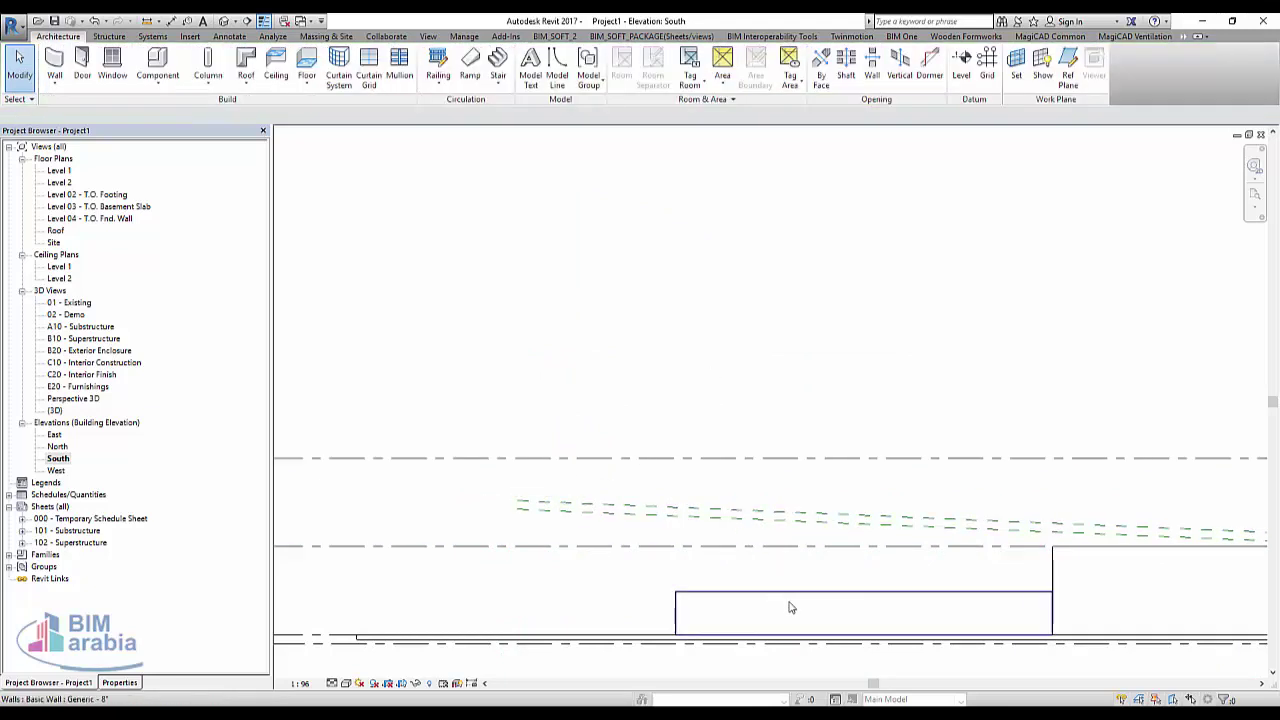
- On the Level 1 plan, start an in-place mass named Mass 1 with the Rectangle tool
double_click(59, 171)
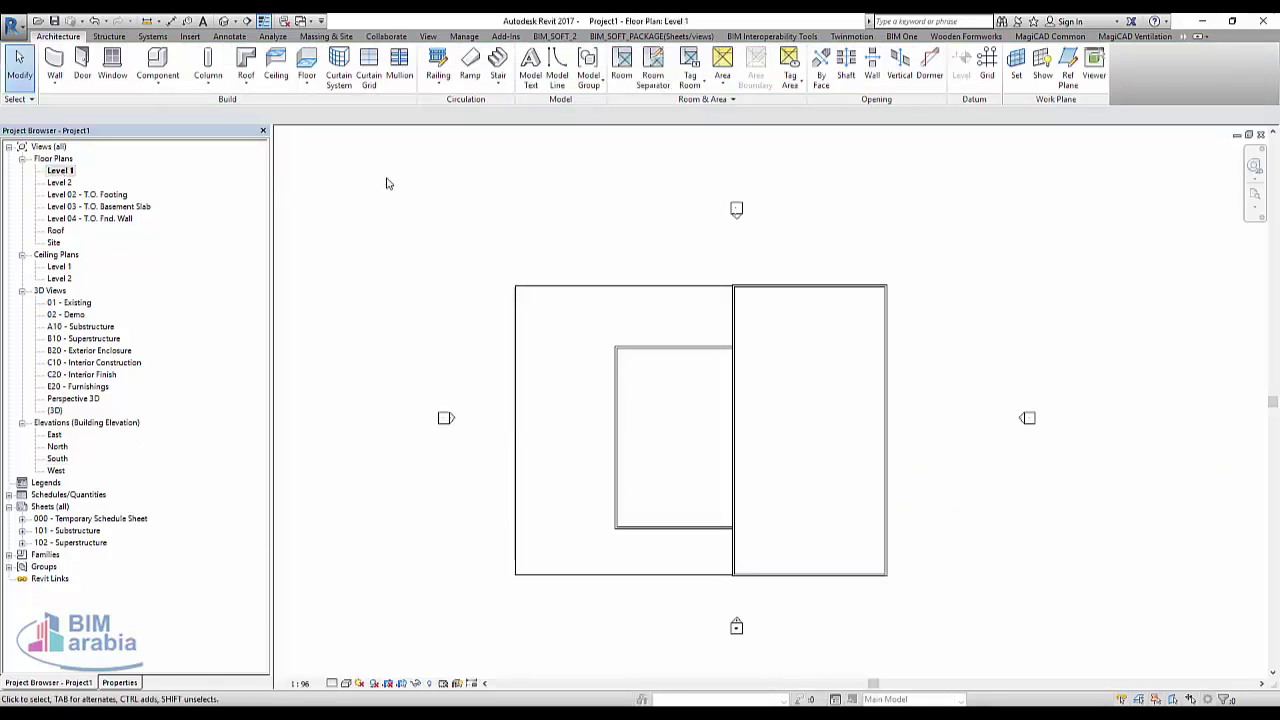
left_click(317, 39)
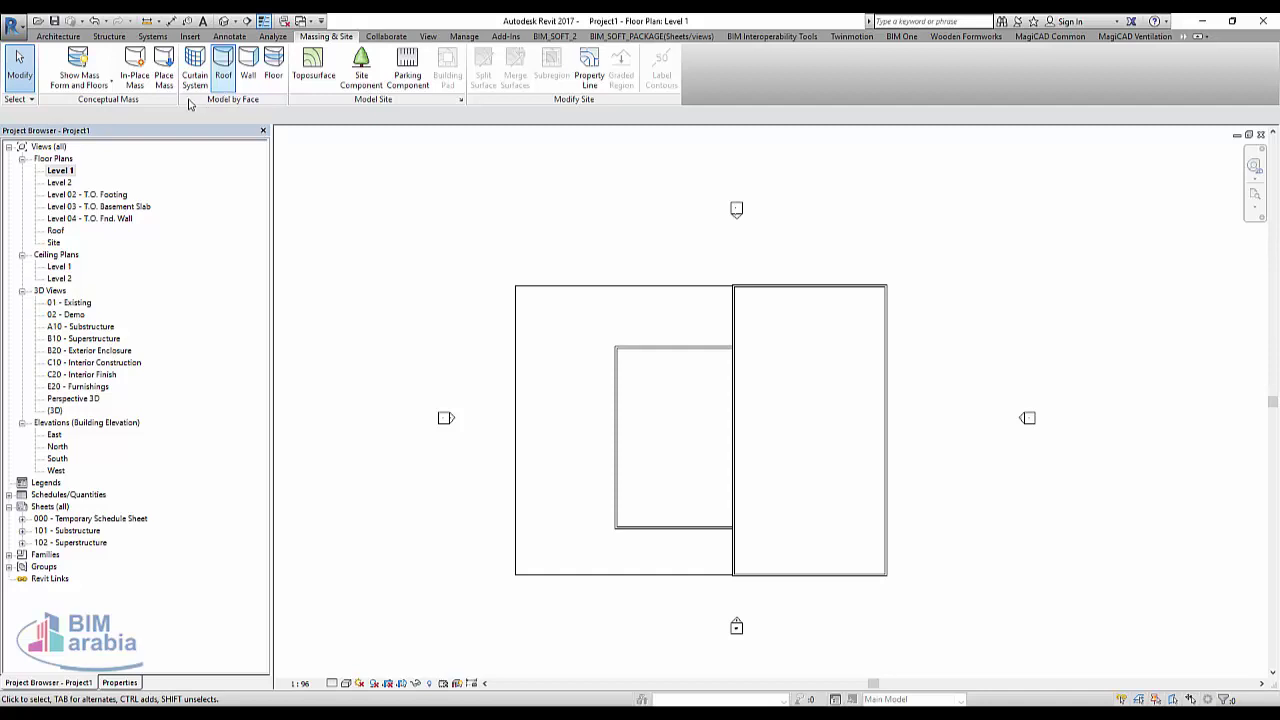
left_click(135, 65)
left_click(649, 391)
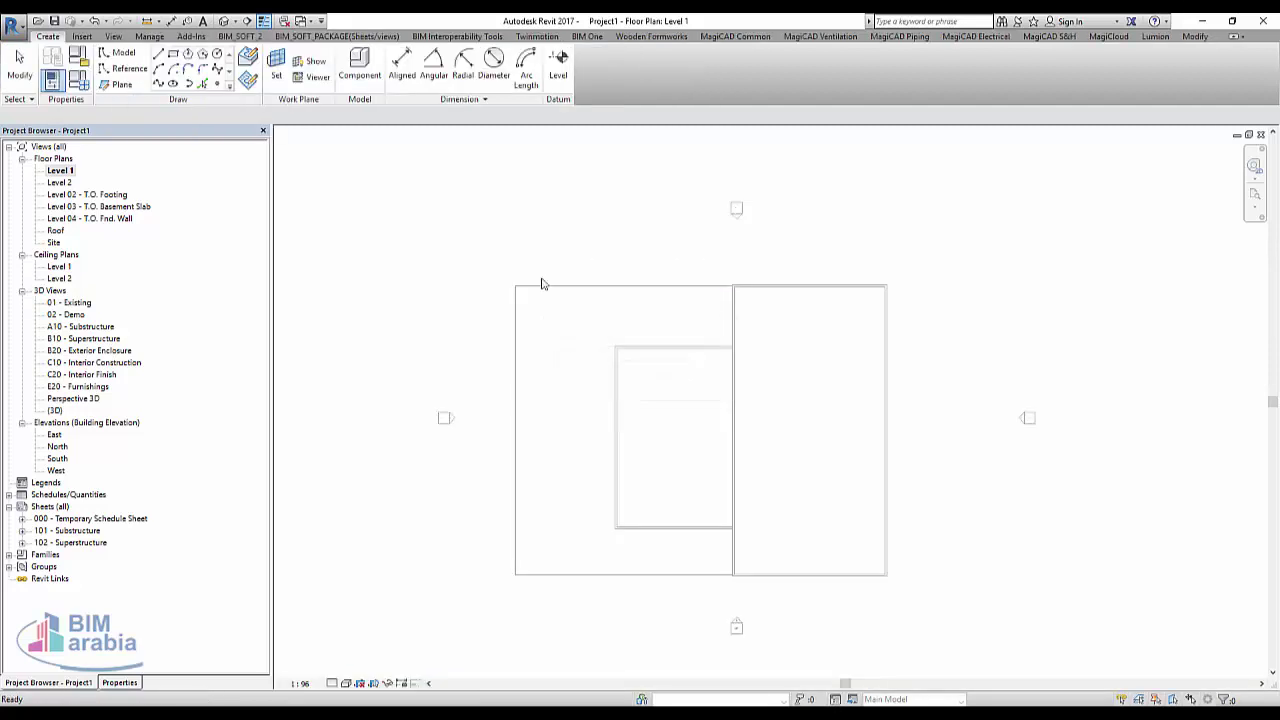
left_click(174, 55)
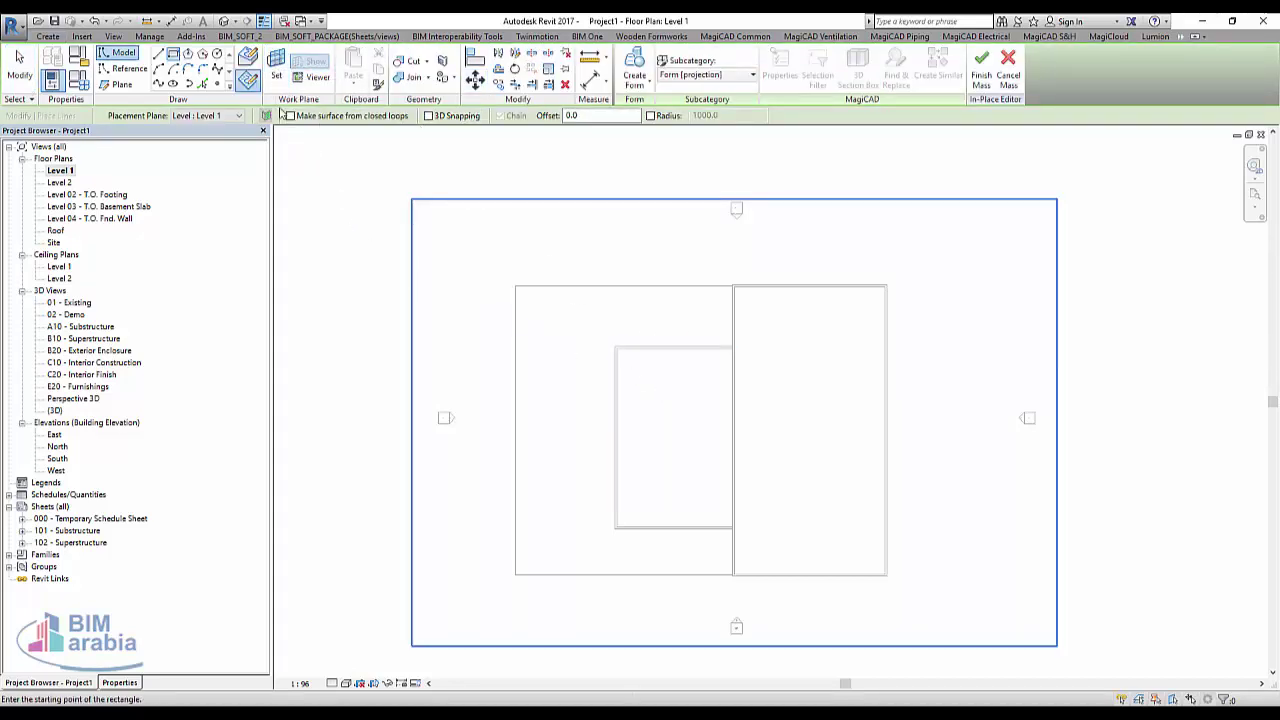
- On the Level 1 work plane, draw a rectangle from the wall's bottom-left corner to its top endpoint
left_click(276, 75)
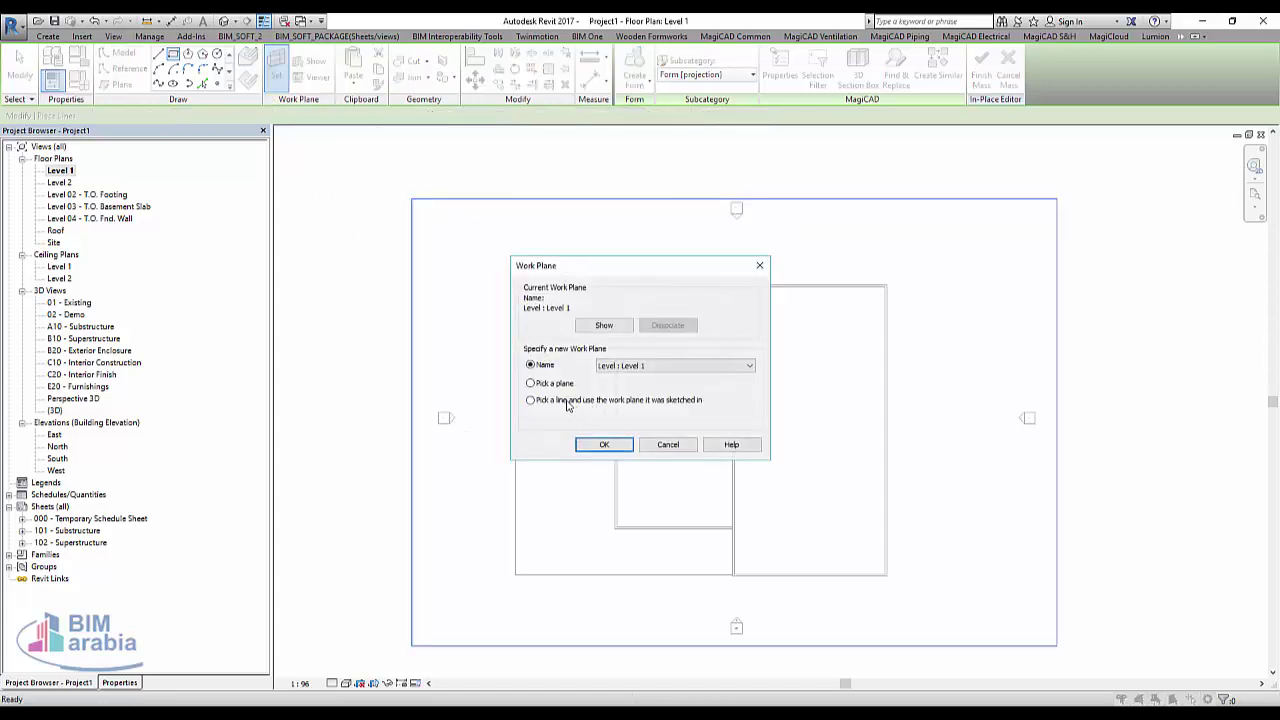
left_click(585, 444)
scroll(614, 455, "up", 1)
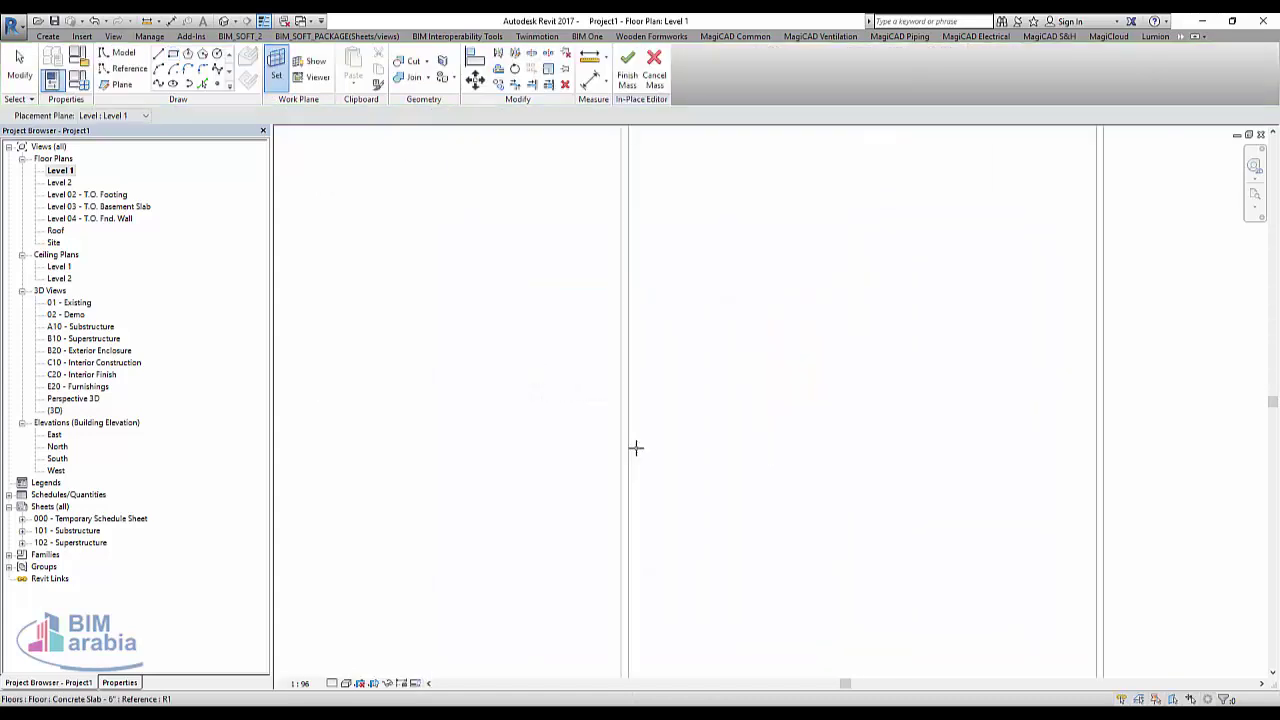
scroll(630, 450, "up", 4)
scroll(620, 438, "down", 3)
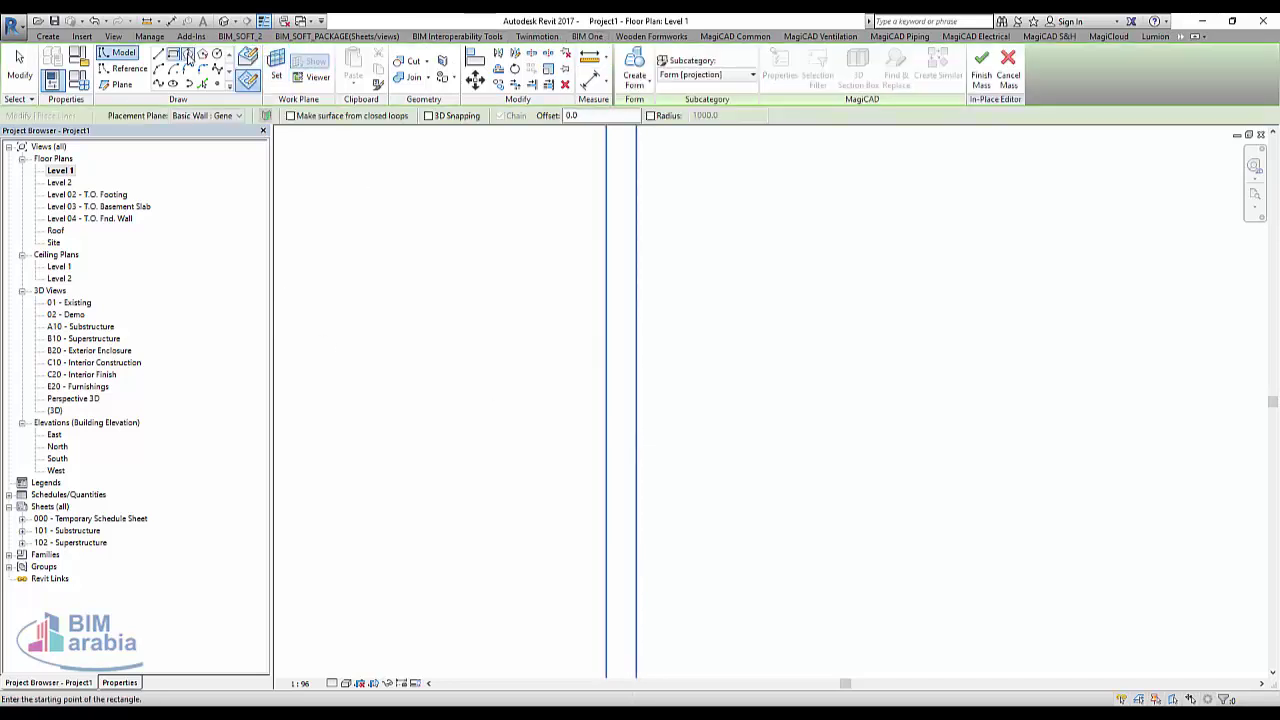
scroll(560, 423, "down", 1)
scroll(540, 445, "down", 1)
scroll(543, 495, "down", 2)
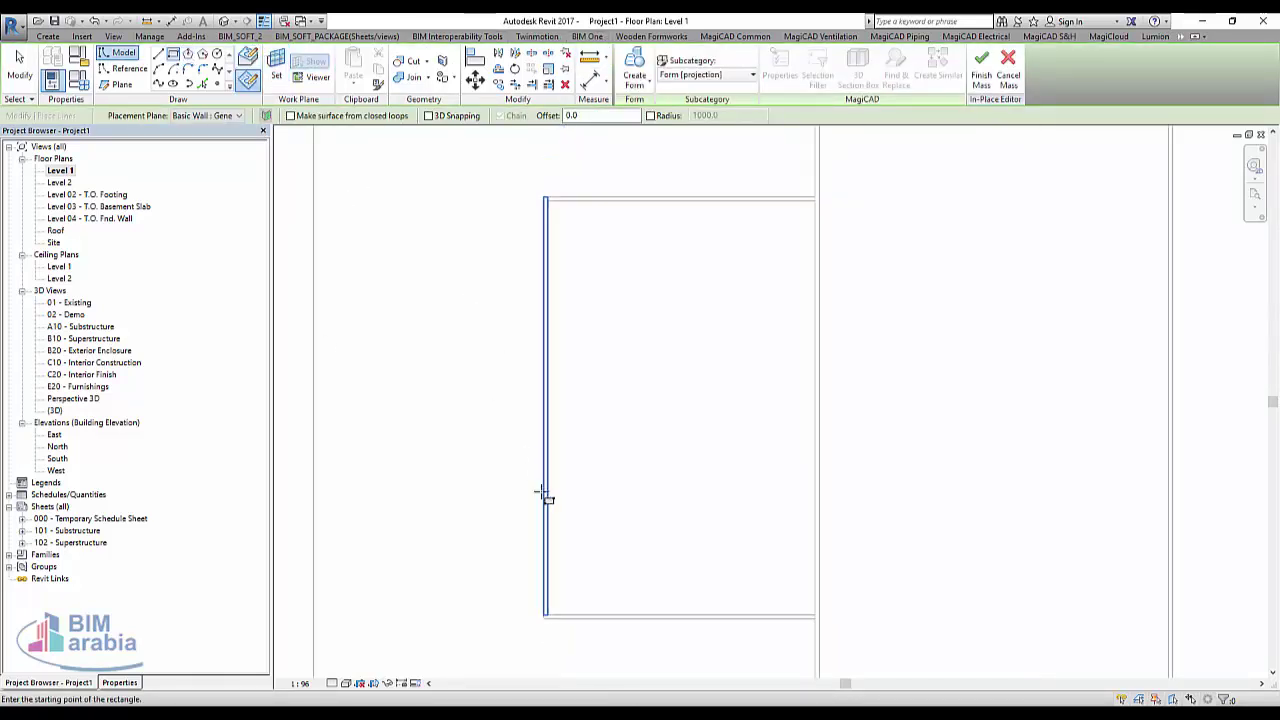
scroll(547, 618, "up", 2)
left_click(547, 623)
scroll(547, 623, "down", 2)
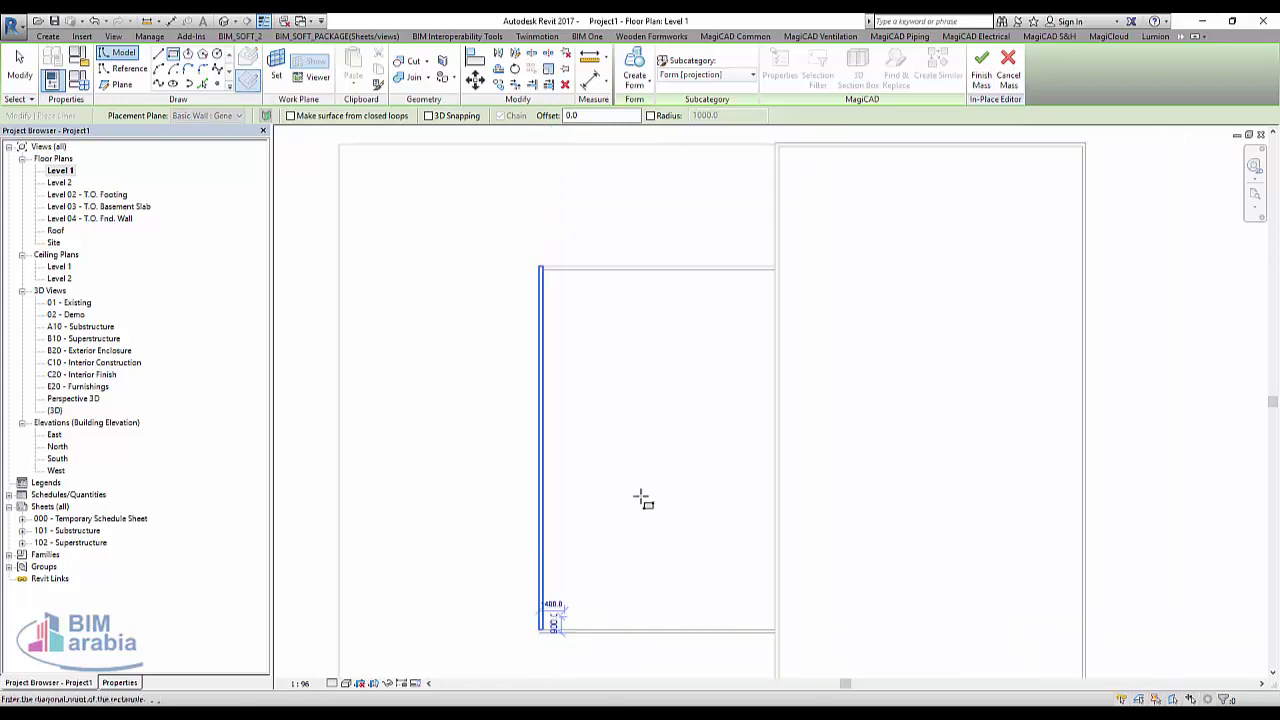
scroll(751, 266, "up", 2)
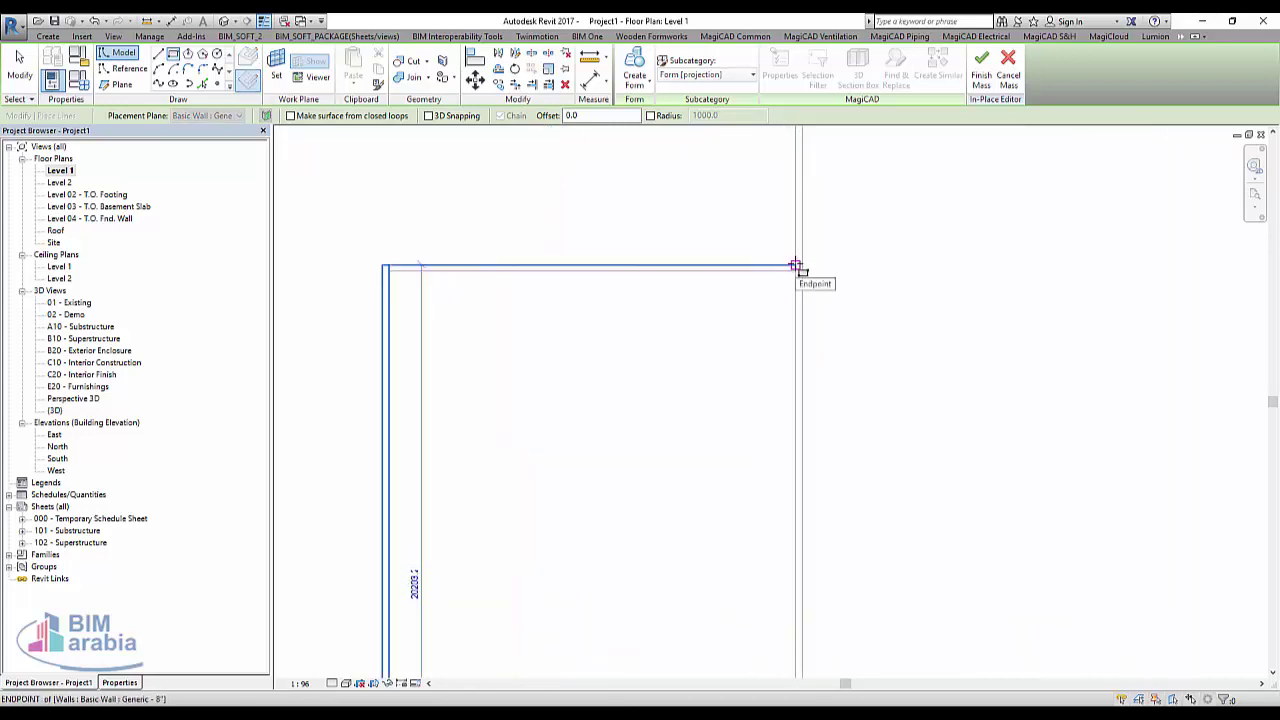
left_click(795, 265)
scroll(930, 420, "down", 3)
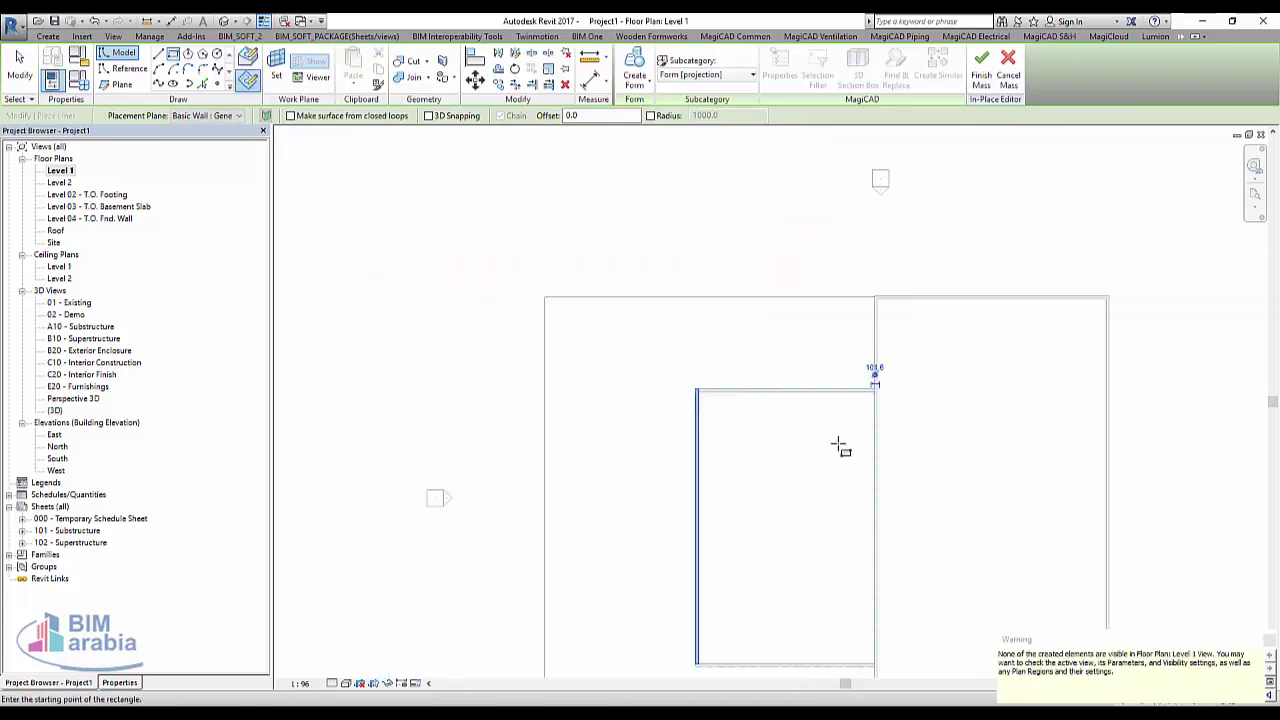
scroll(688, 369, "down", 3)
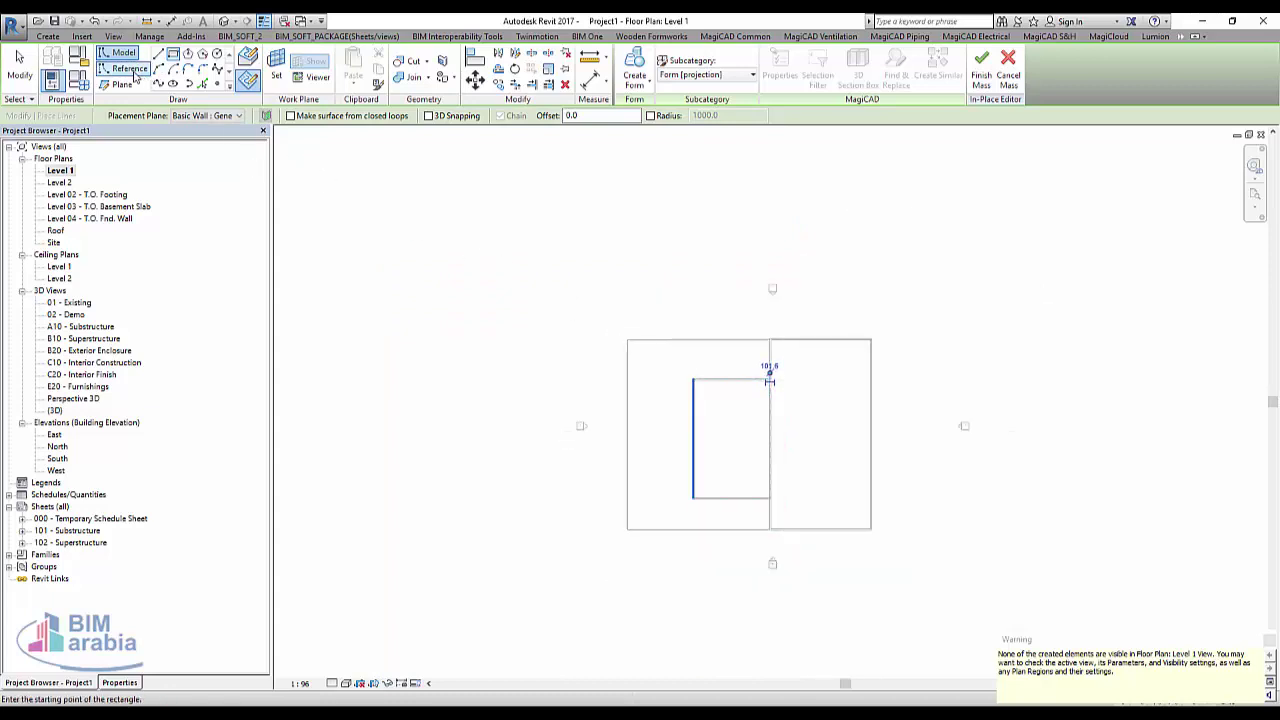
key("Escape")
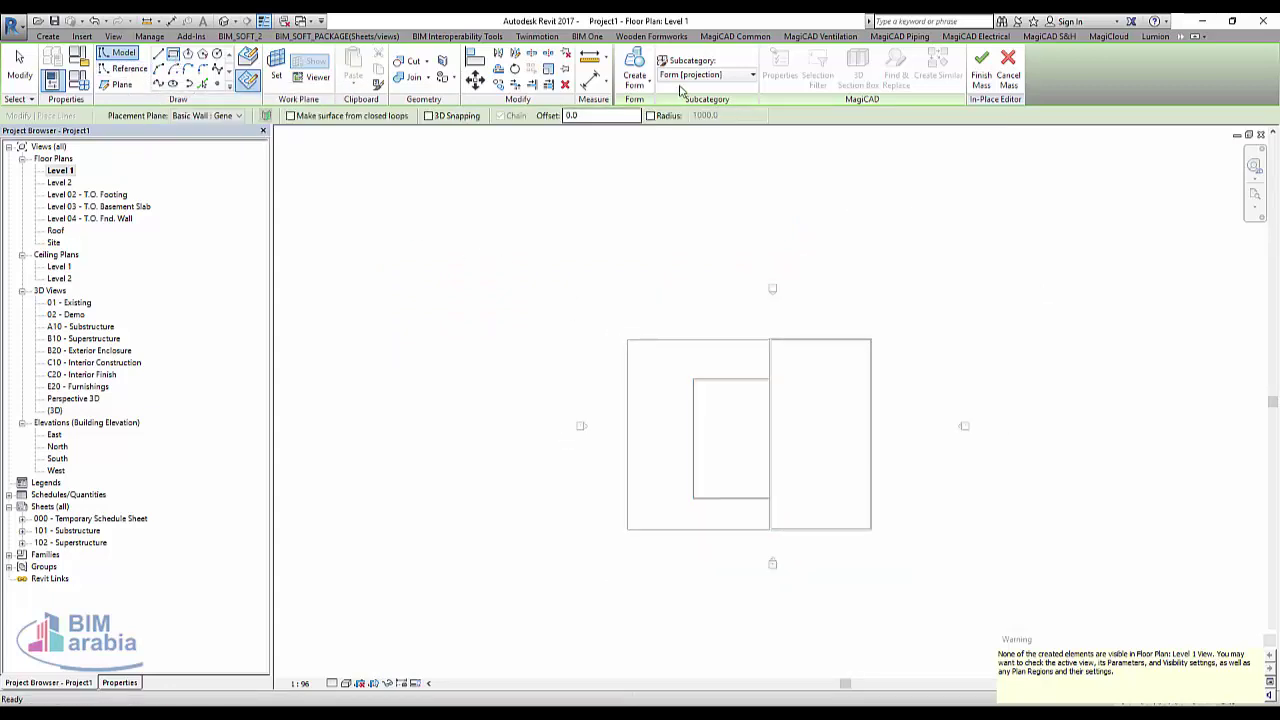
- Set Reference Plane : 1 as the work plane
left_click(276, 62)
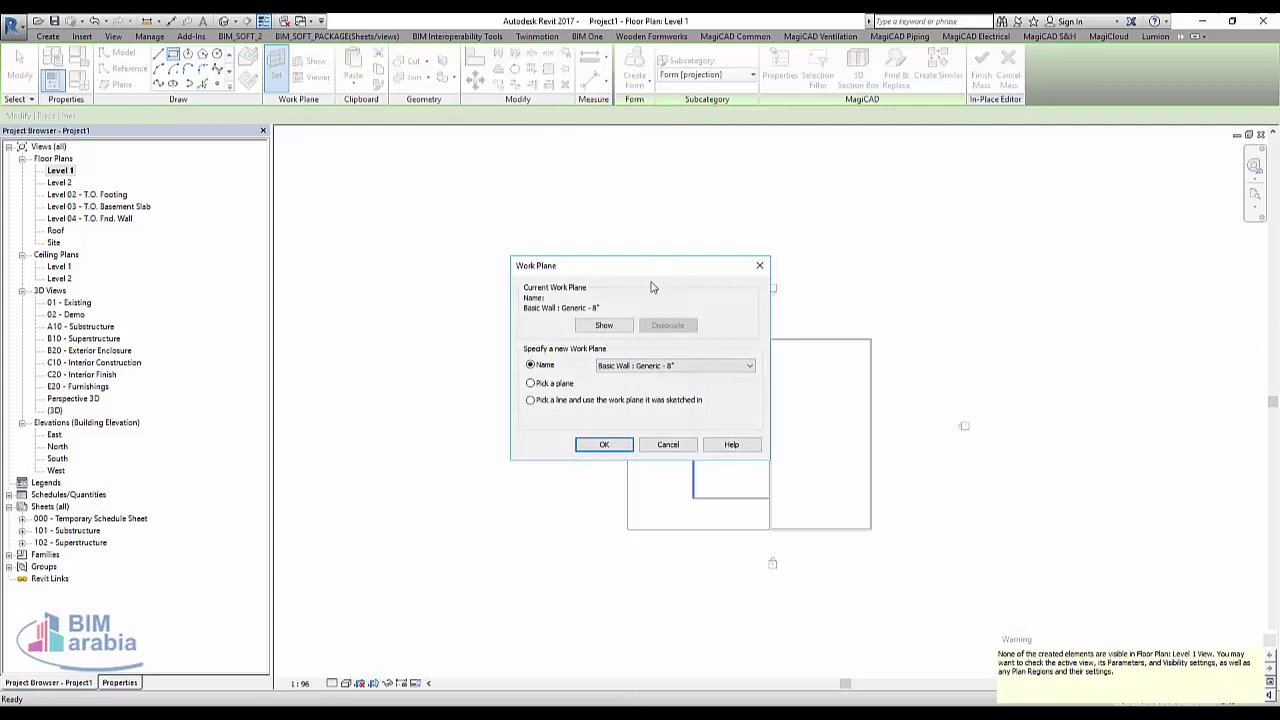
left_click(632, 366)
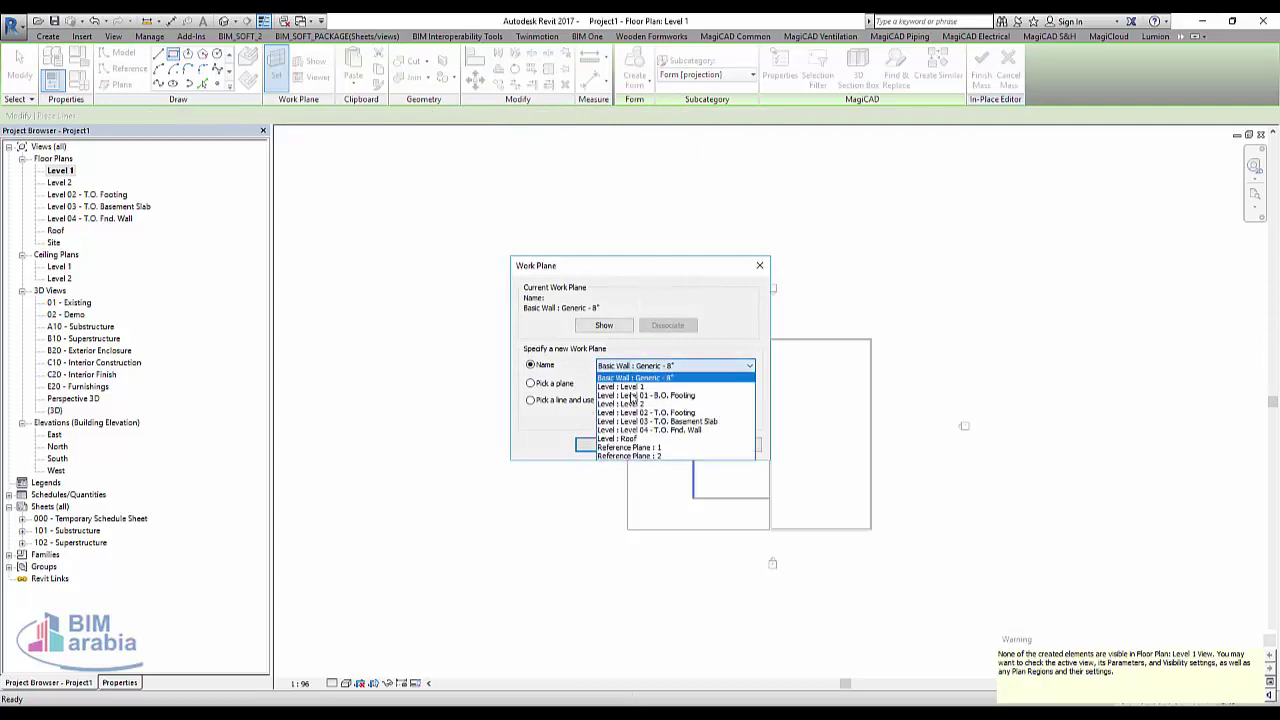
left_click(675, 451)
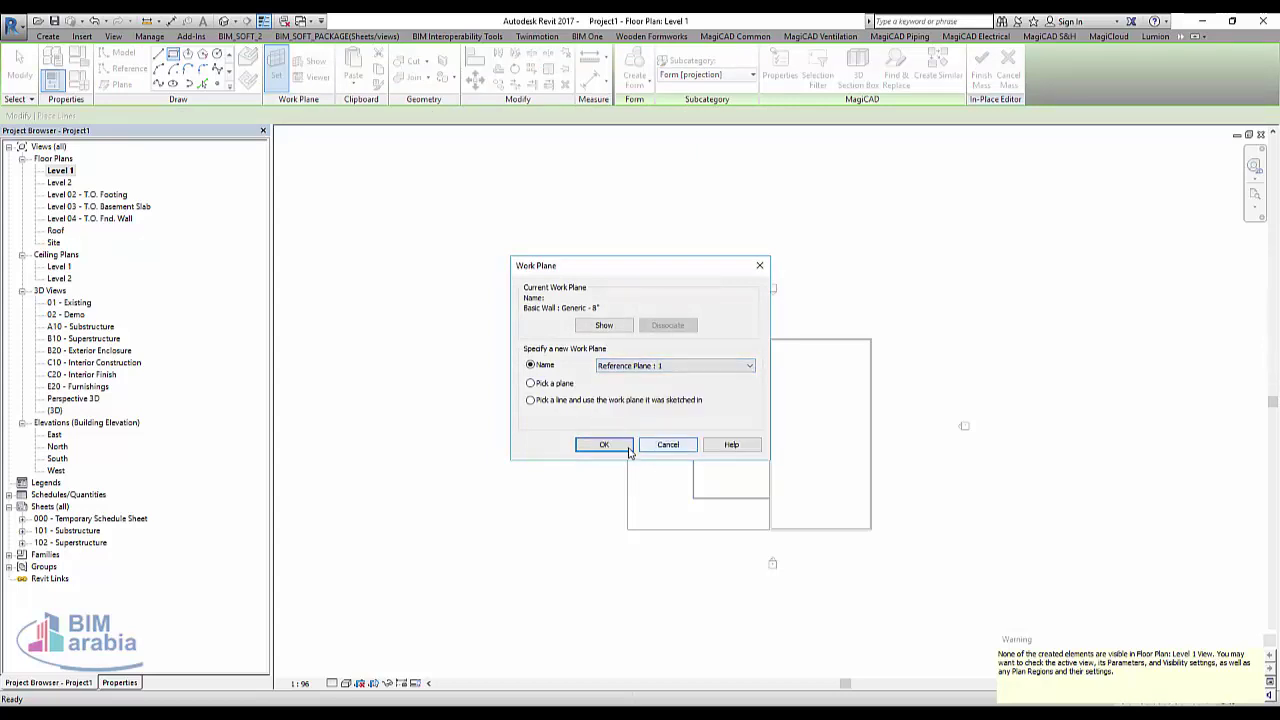
left_click(607, 445)
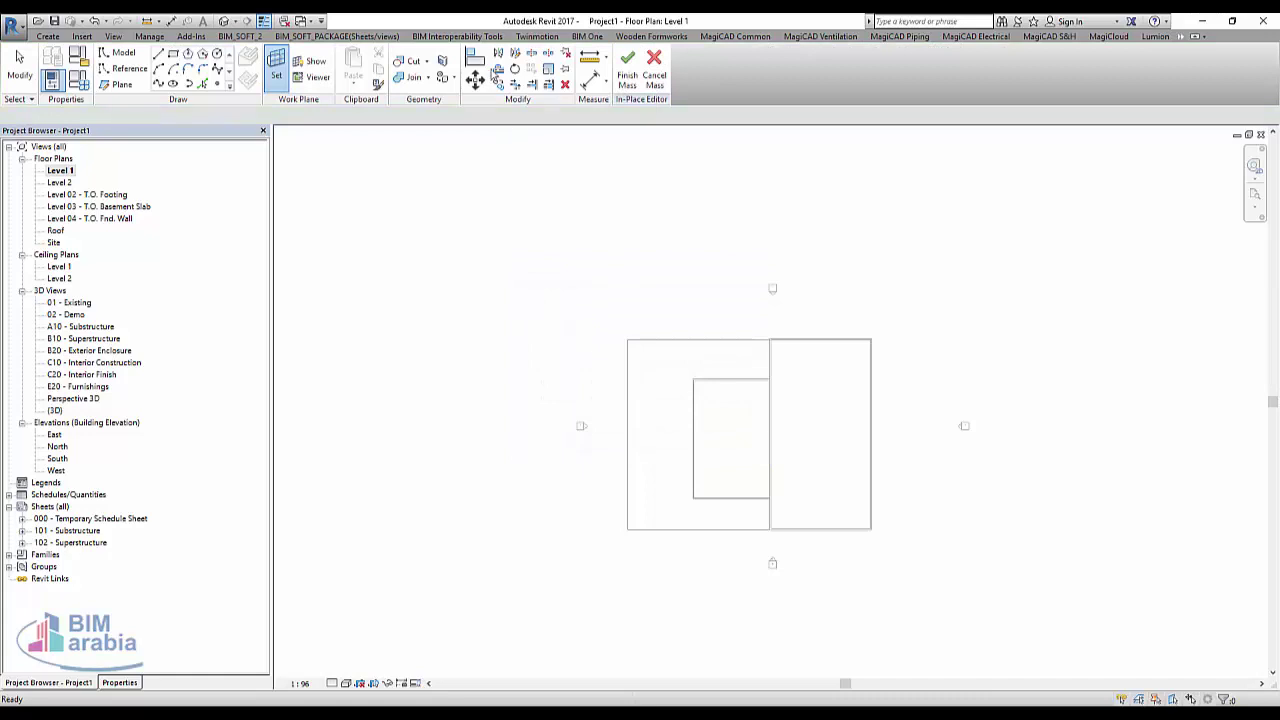
- Draw a rectangle on Reference Plane : 1 from the wall endpoint to the floor's bottom-left corner
left_click(173, 57)
scroll(790, 330, "up", 3)
scroll(781, 305, "up", 2)
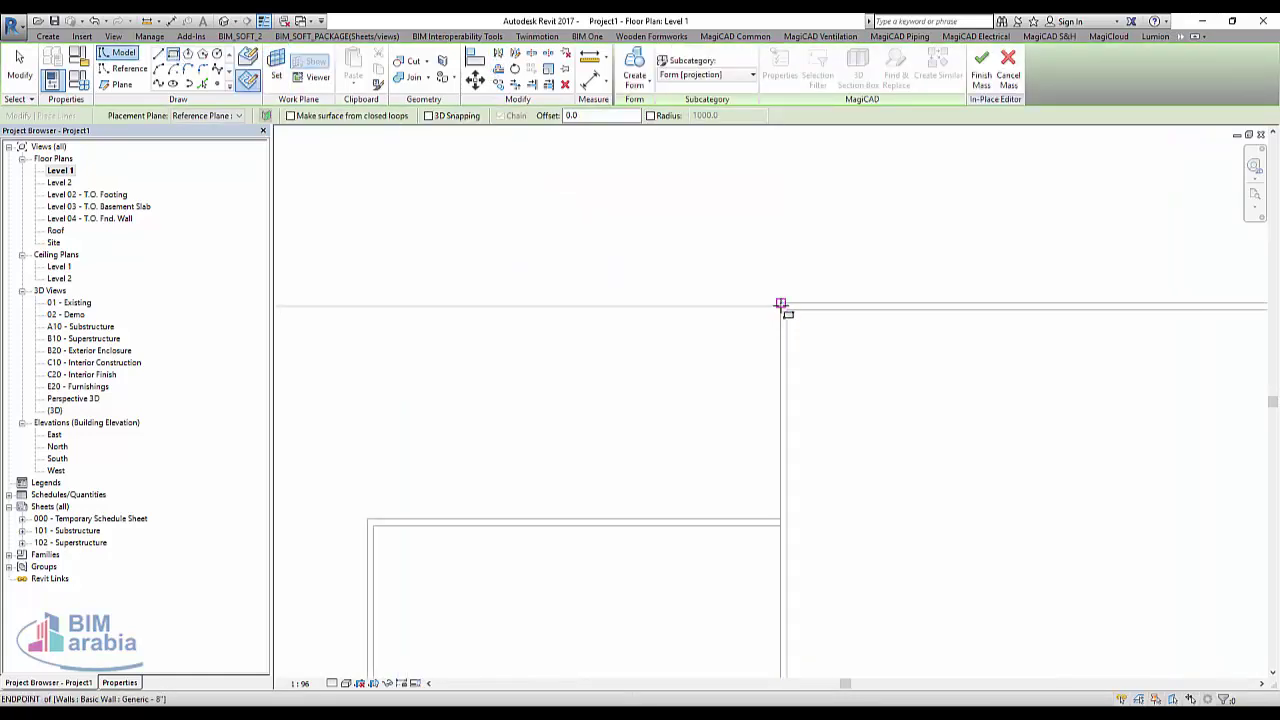
left_click(781, 305)
scroll(790, 300, "down", 3)
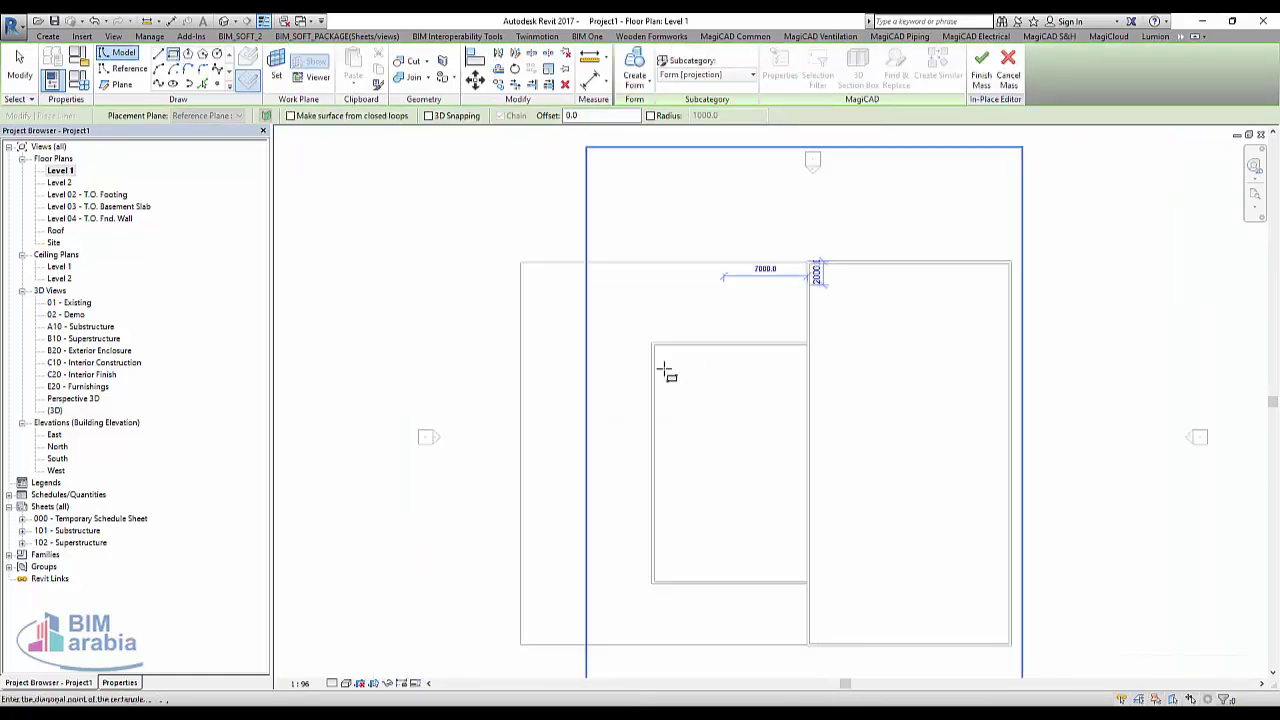
left_click(524, 645)
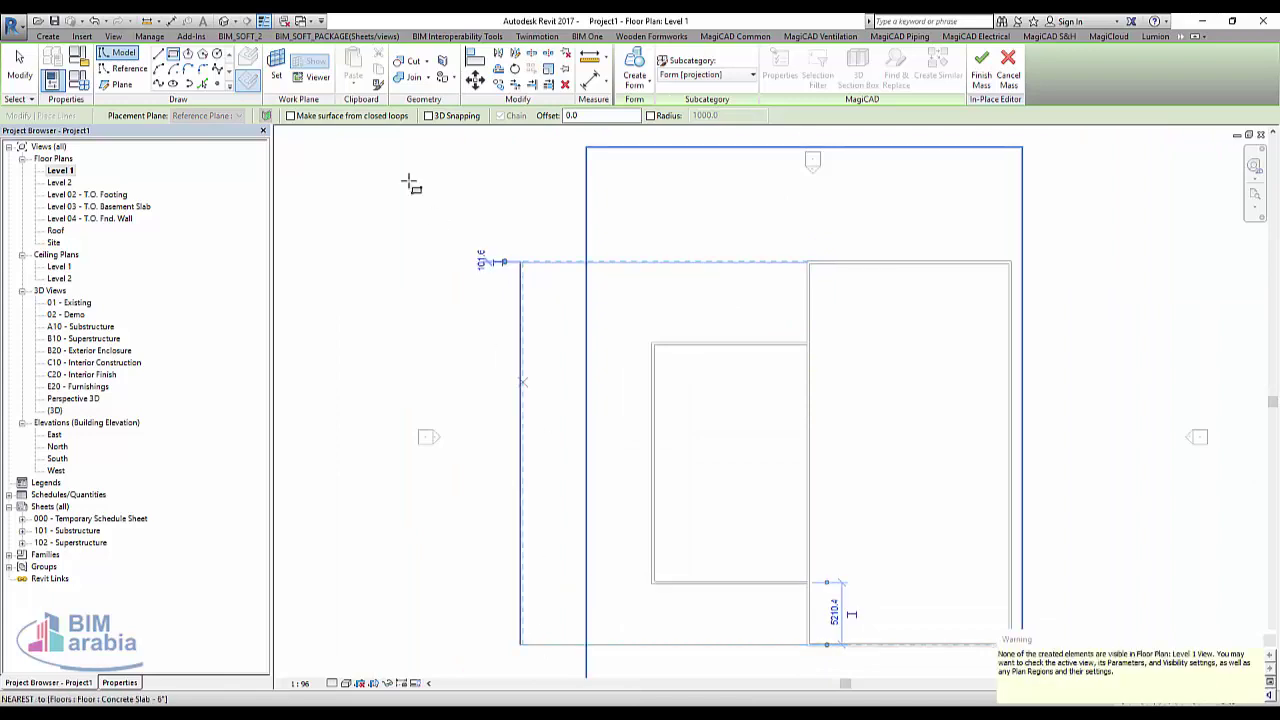
- In the 3D view, create a form from the rectangle and finish the mass
left_click(225, 22)
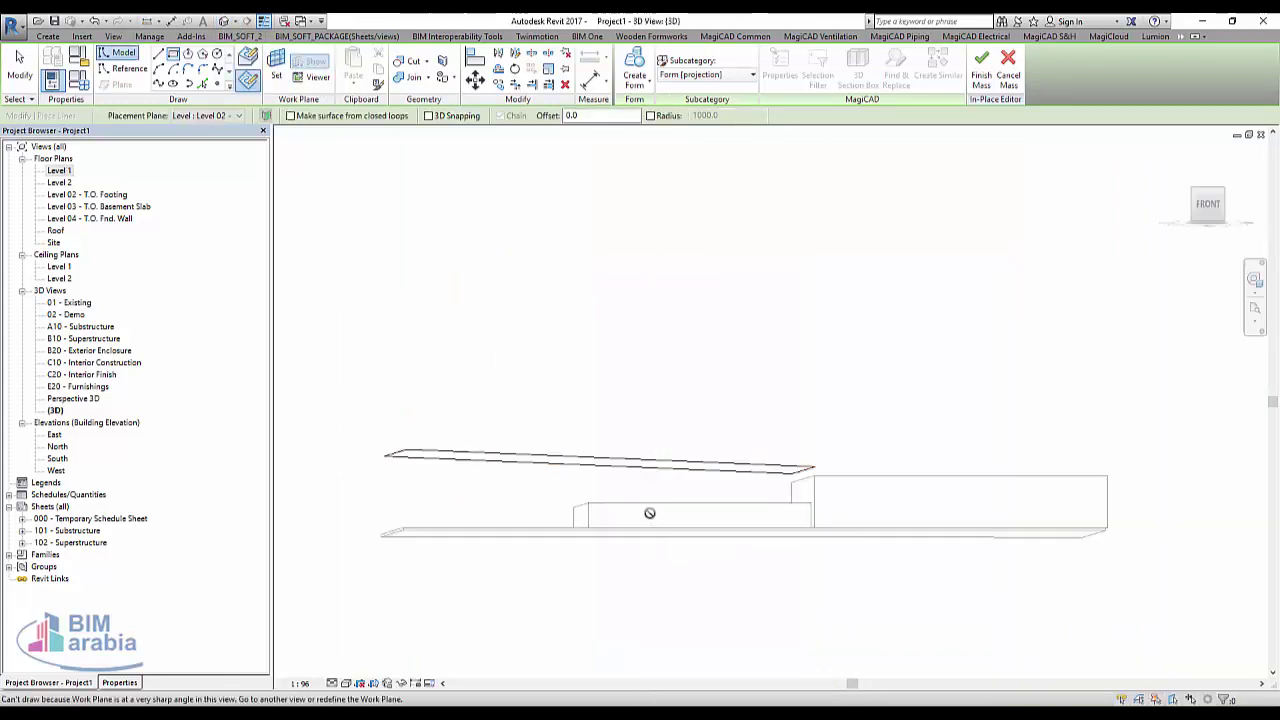
middle_click_drag(841, 492, 794, 586, "shift")
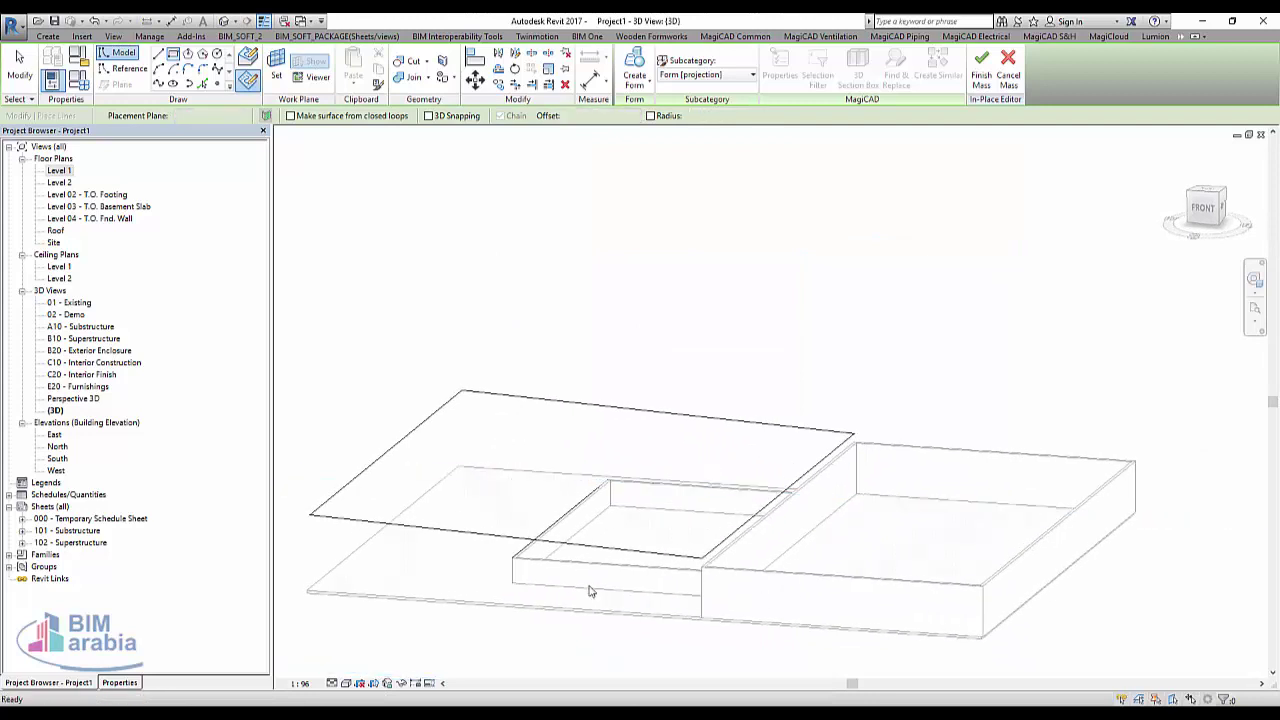
key("Escape")
left_click(452, 532)
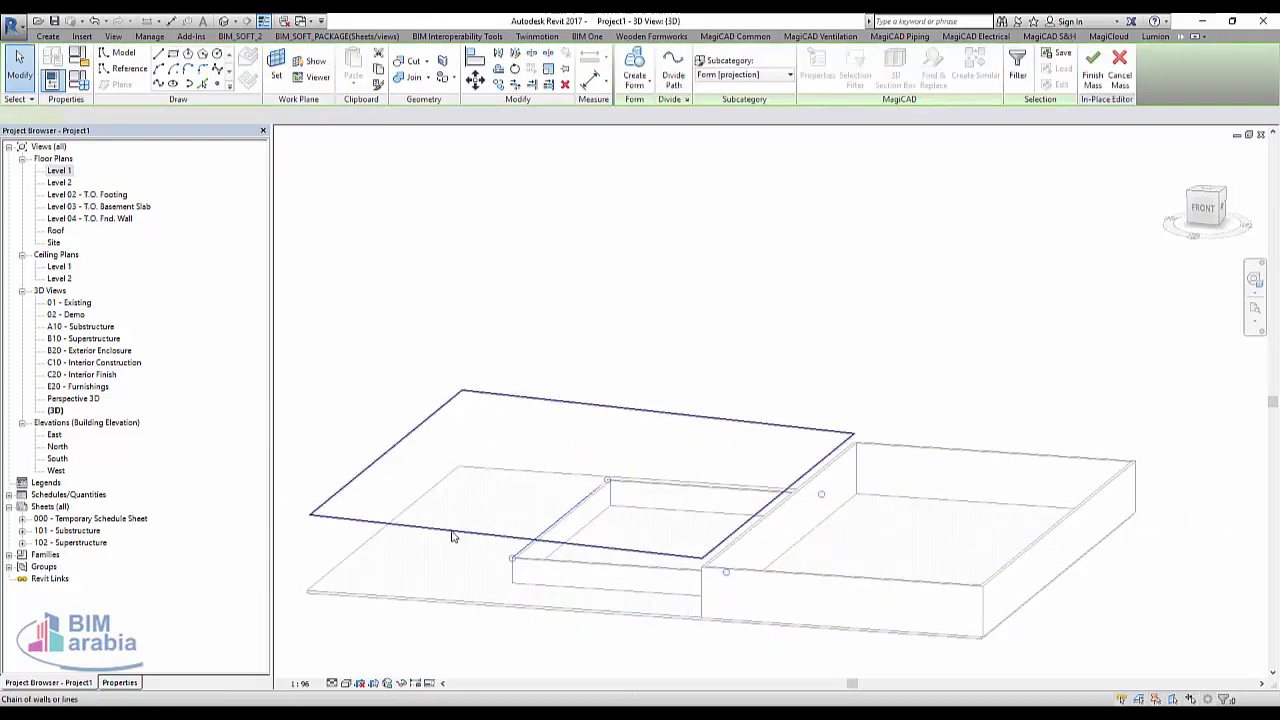
left_click(634, 62)
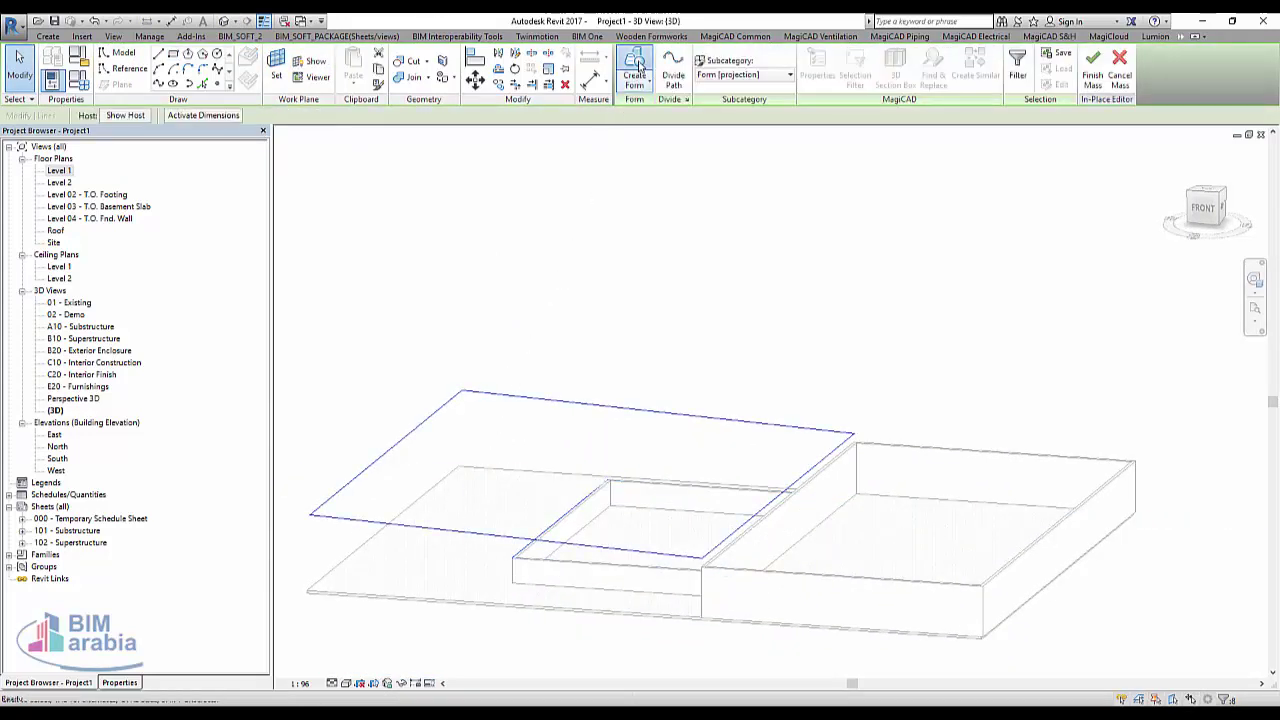
middle_click_drag(733, 547, 799, 463, "shift")
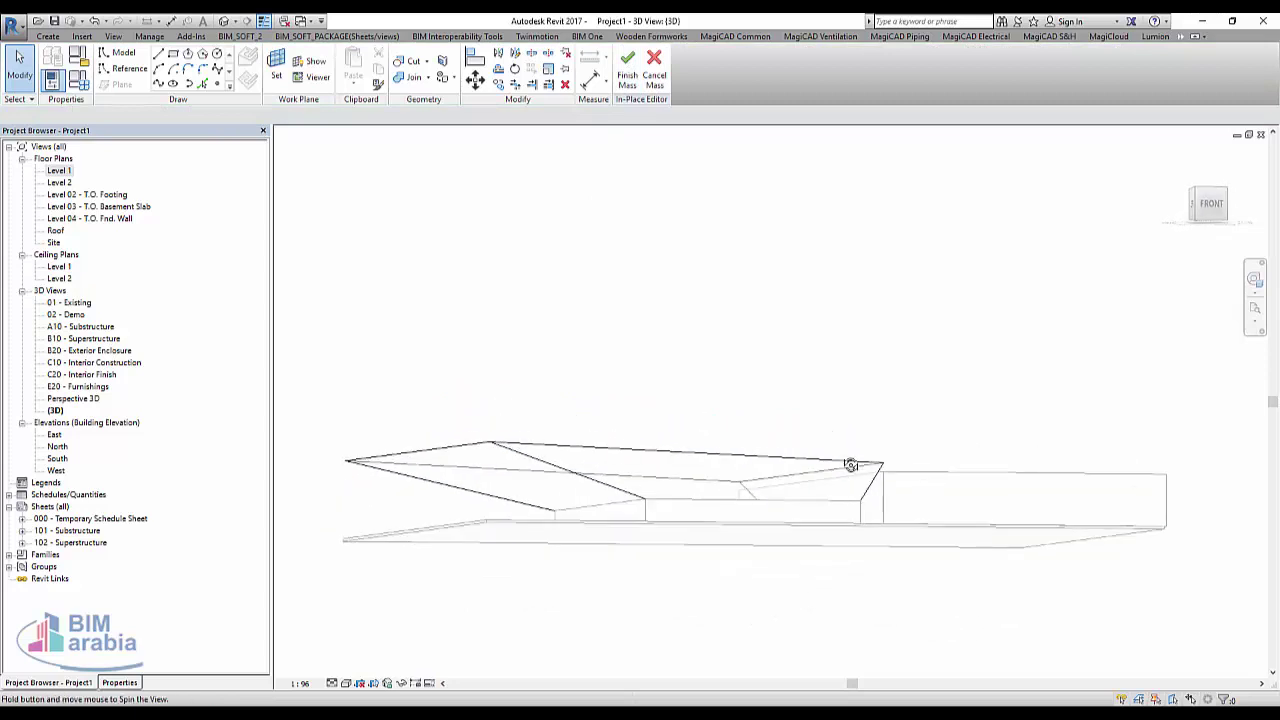
middle_click_drag(580, 449, 705, 430)
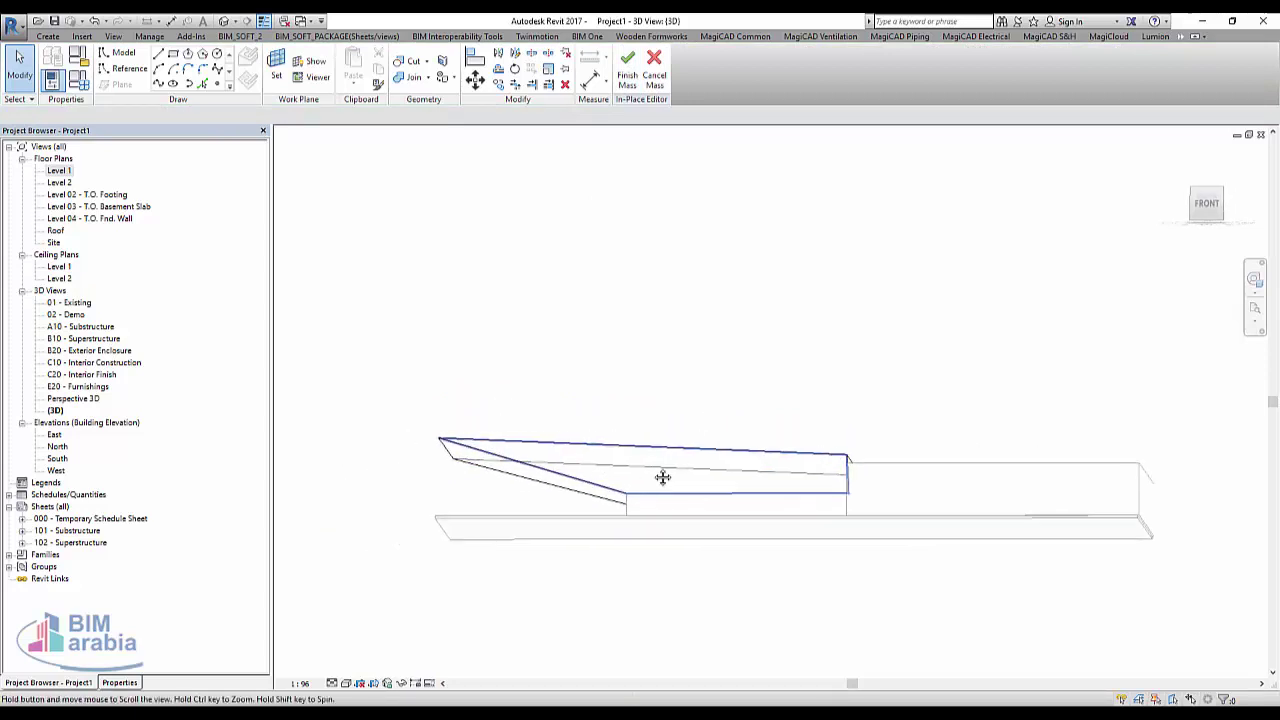
left_click(630, 75)
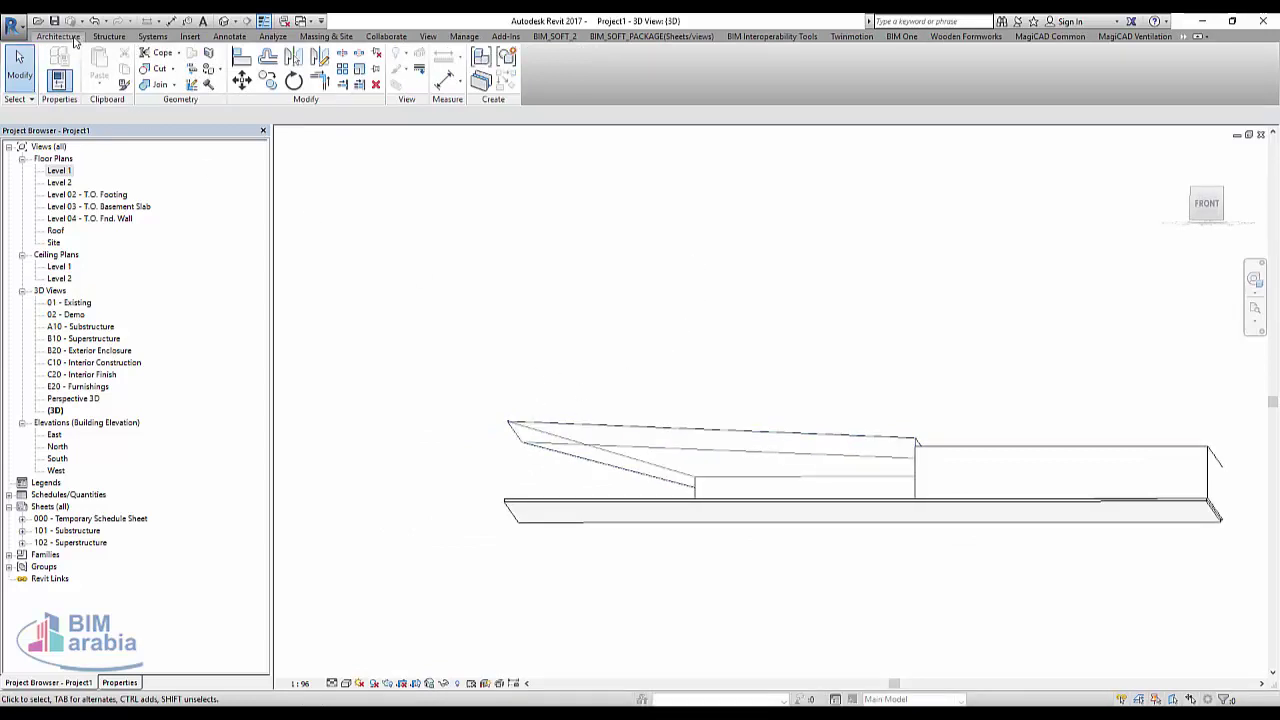
- Apply a curtain system to the mass's two sloped top faces
left_click(72, 38)
left_click(339, 70)
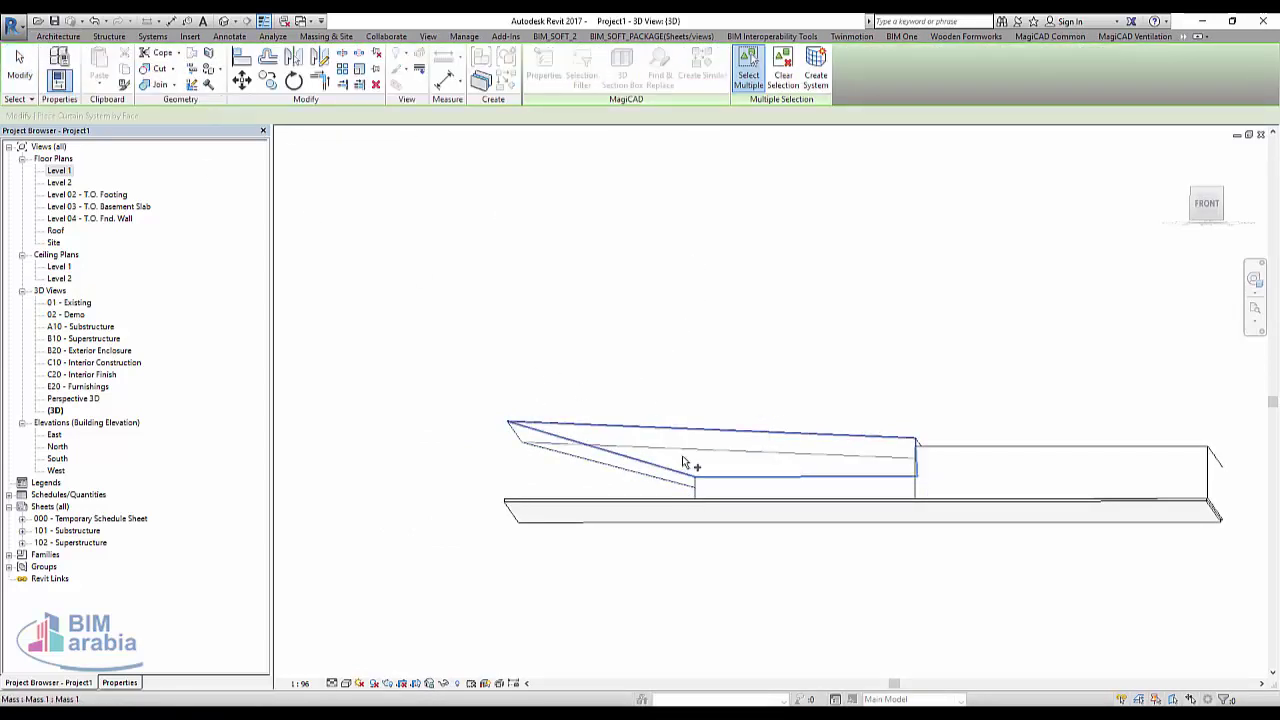
middle_click_drag(775, 556, 937, 603, "shift")
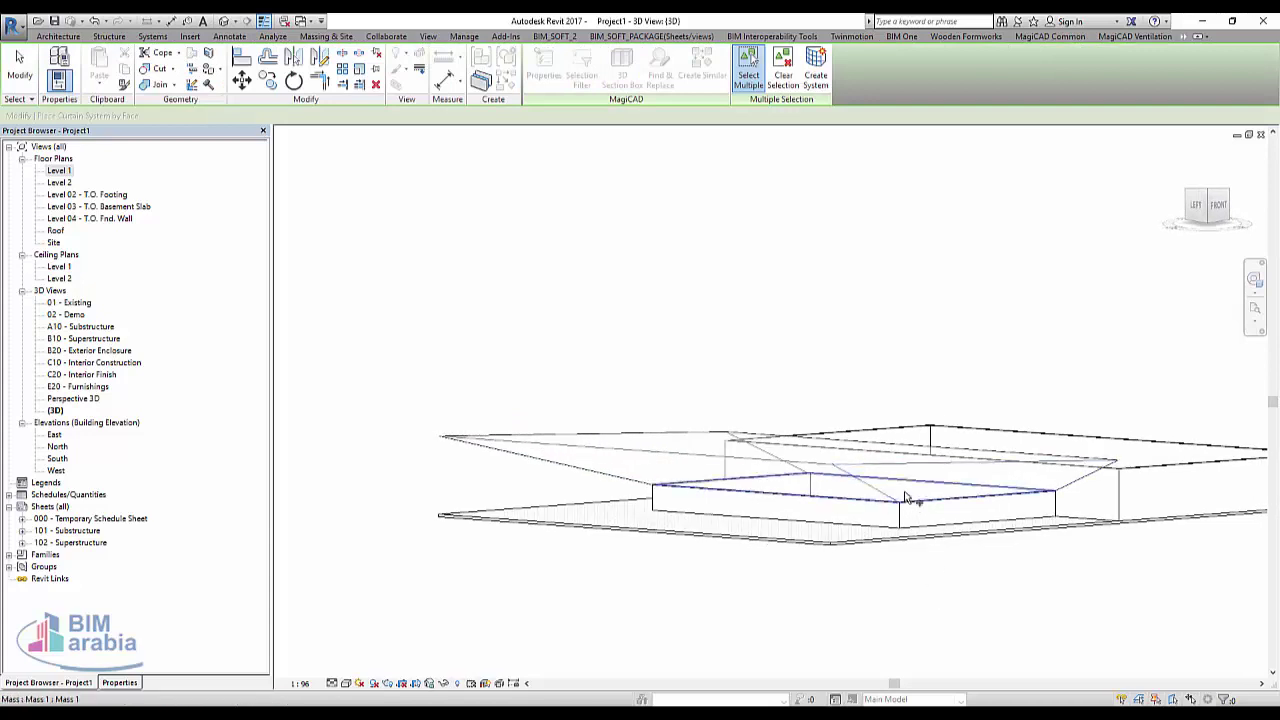
left_click(812, 500)
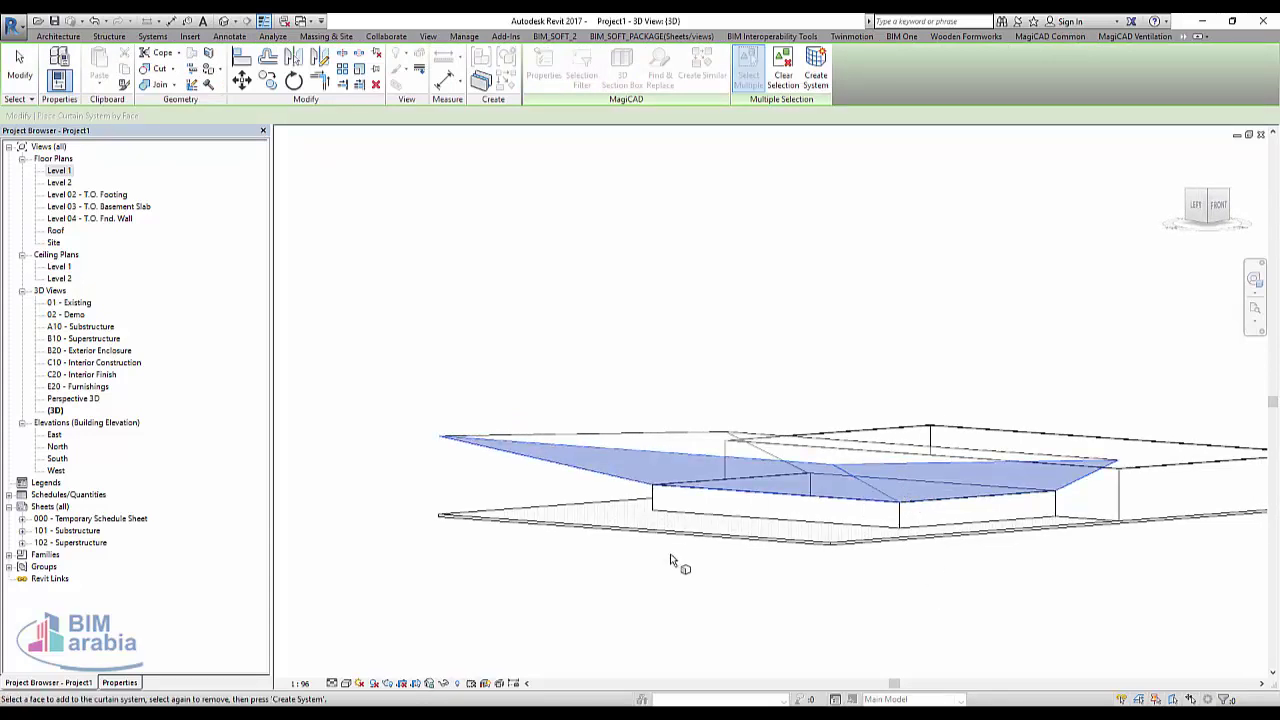
mouse_move(680, 563)
middle_mouse_down("shift")
mouse_move(939, 615)
mouse_move(834, 523)
middle_mouse_up("shift")
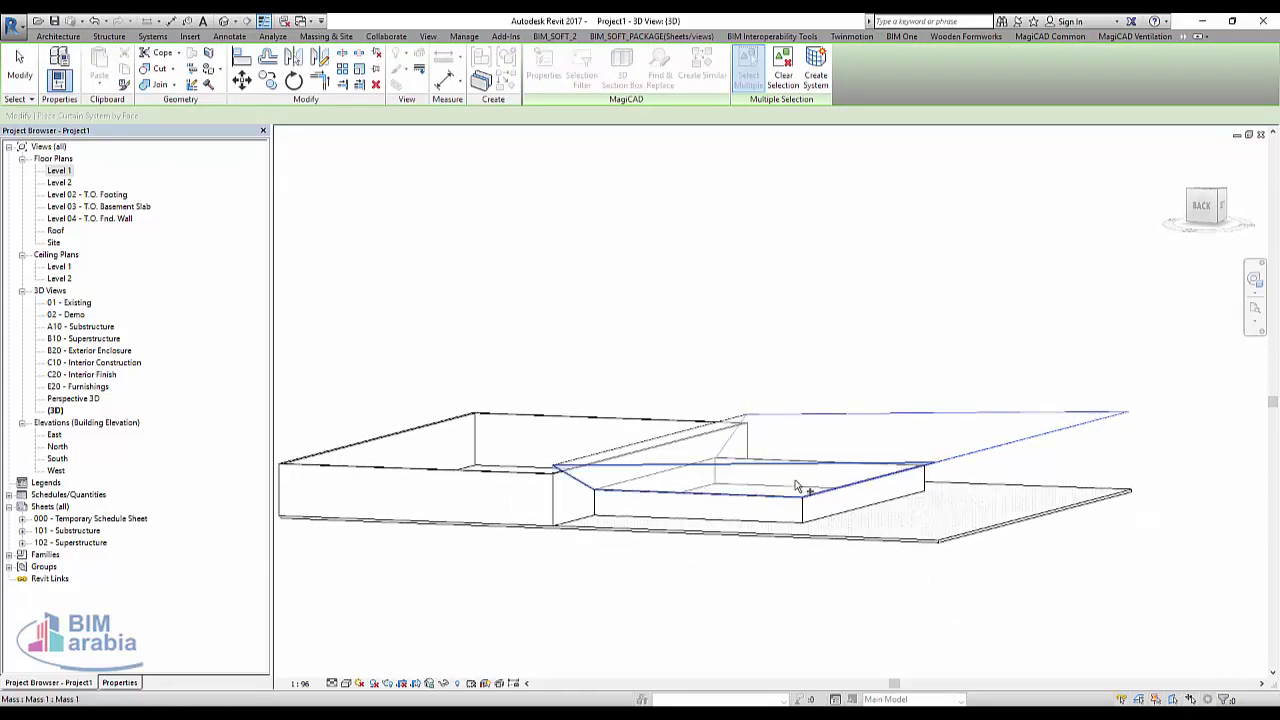
left_click(778, 490)
left_click(815, 72)
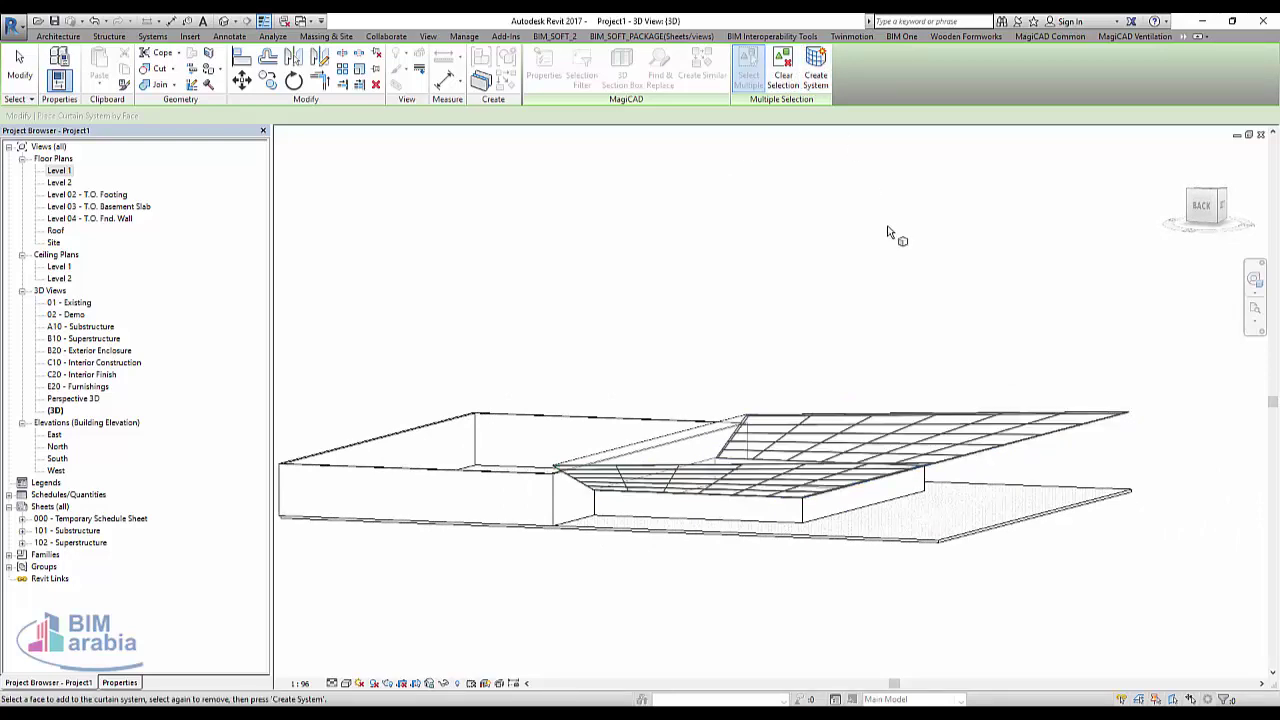
mouse_move(1005, 562)
middle_mouse_down("shift")
mouse_move(913, 577)
mouse_move(474, 526)
mouse_move(474, 551)
mouse_move(489, 561)
mouse_move(500, 529)
middle_mouse_up("shift")
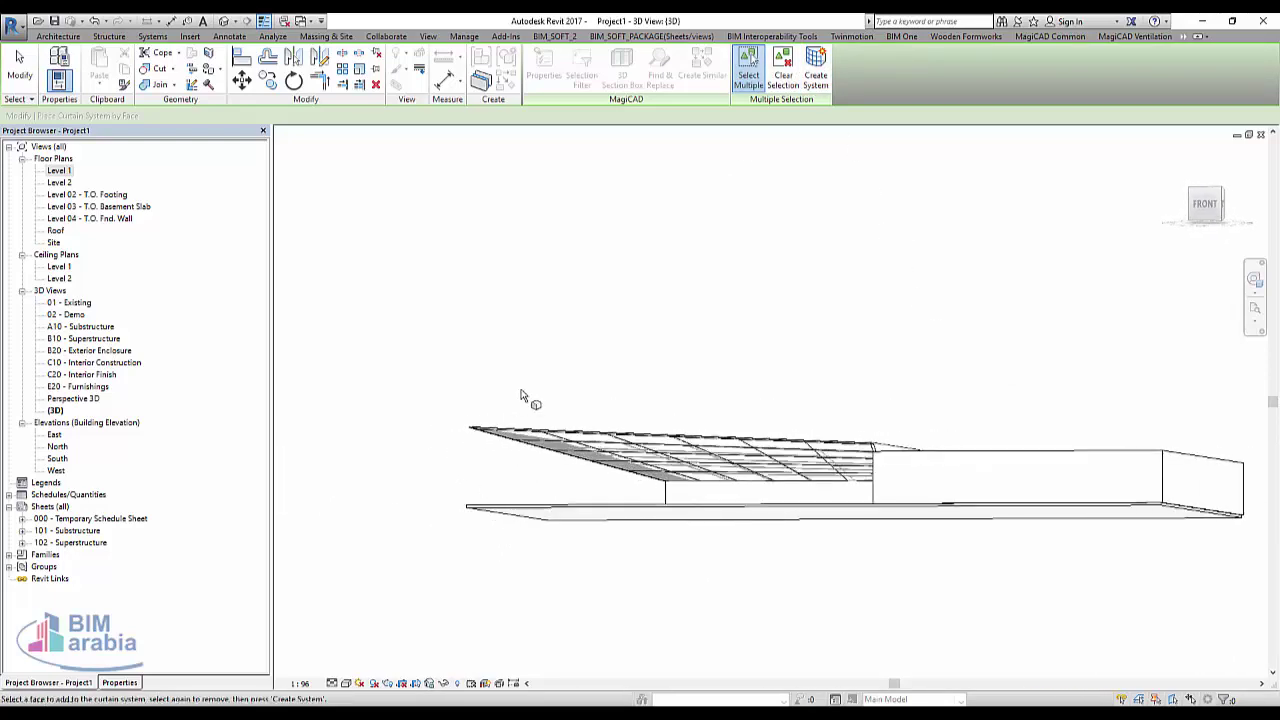
mouse_move(1011, 368)
middle_mouse_down()
mouse_move(916, 413)
mouse_move(858, 470)
middle_mouse_up()
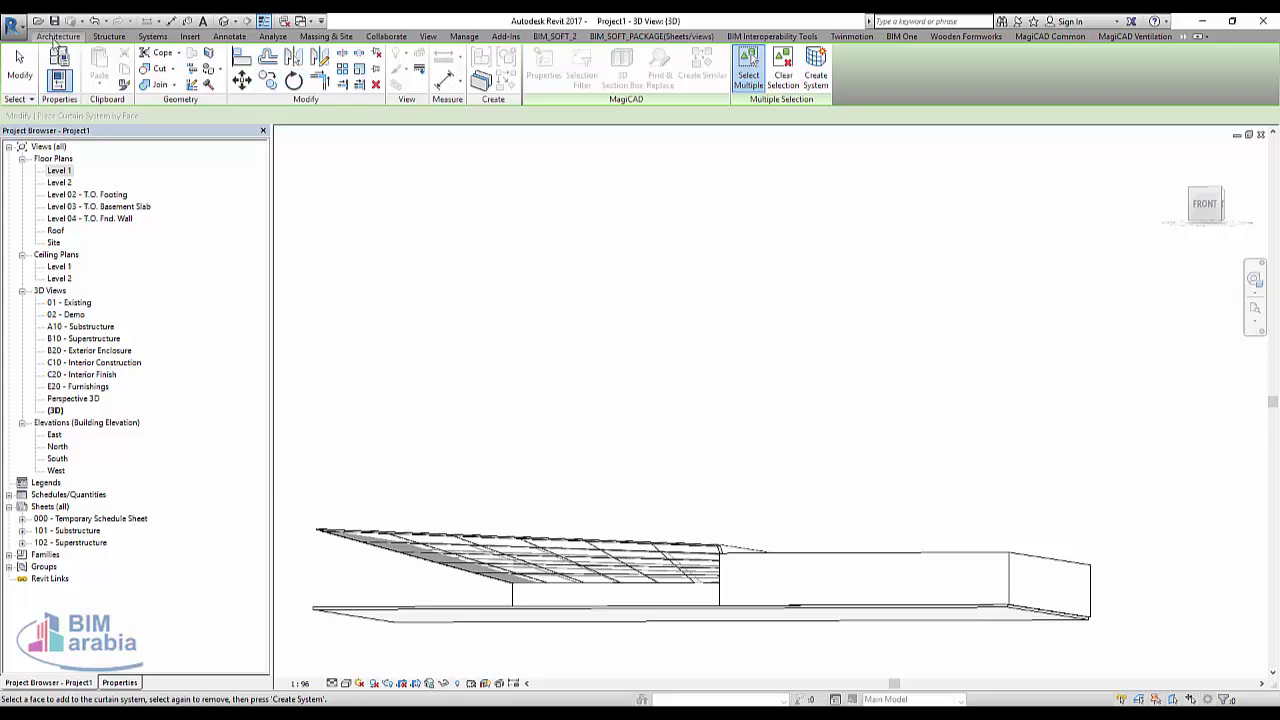
- In the South elevation, start a Roof by Extrusion on the wall's plane, accepting the default level
left_click(57, 37)
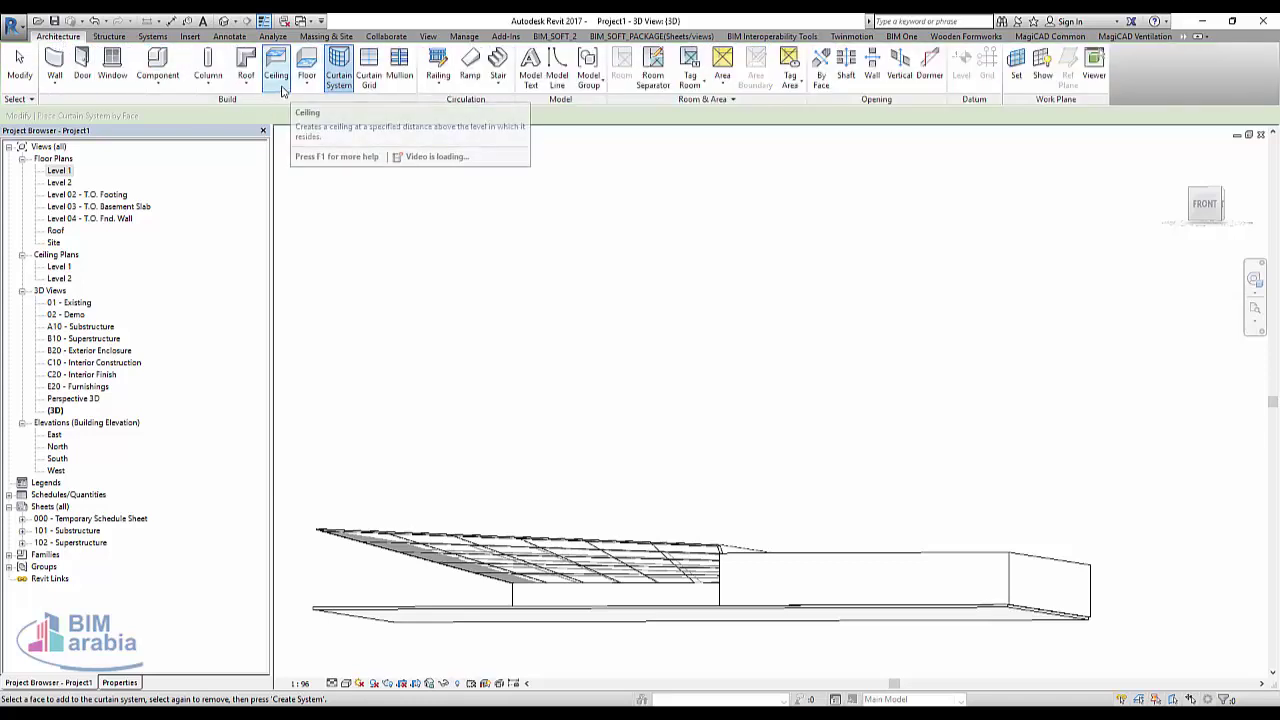
left_click(245, 88)
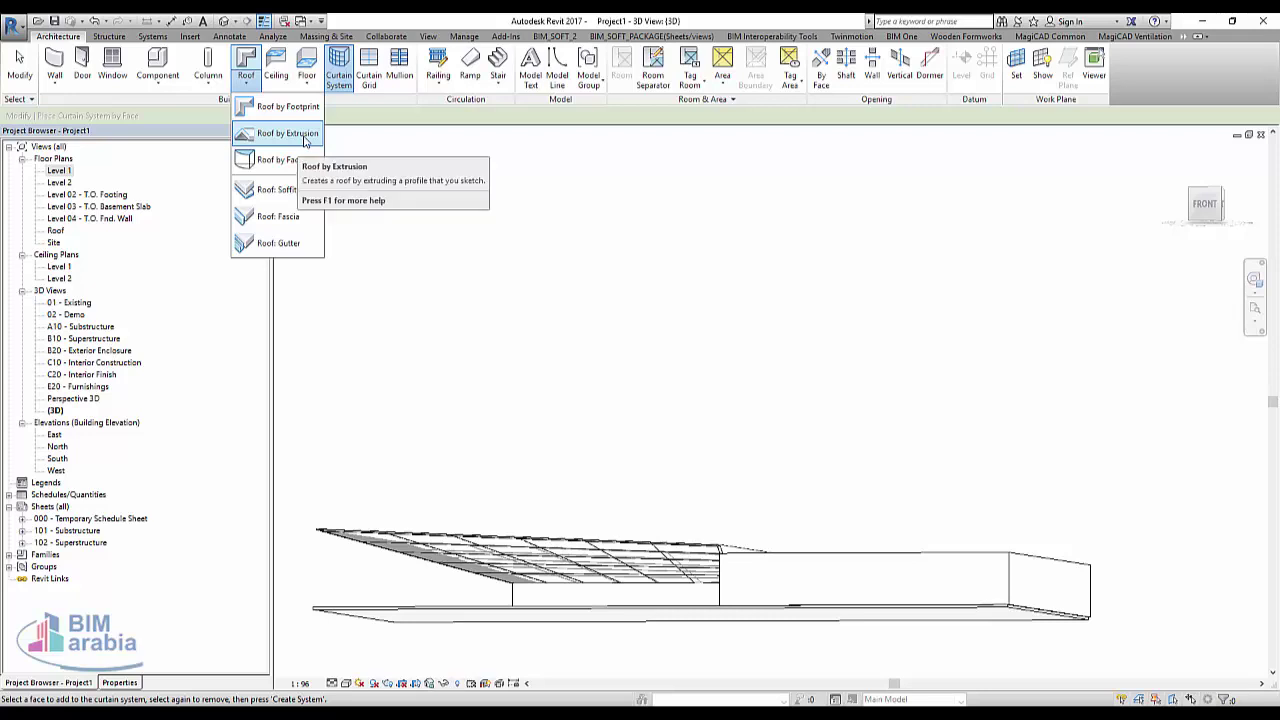
left_click(62, 470)
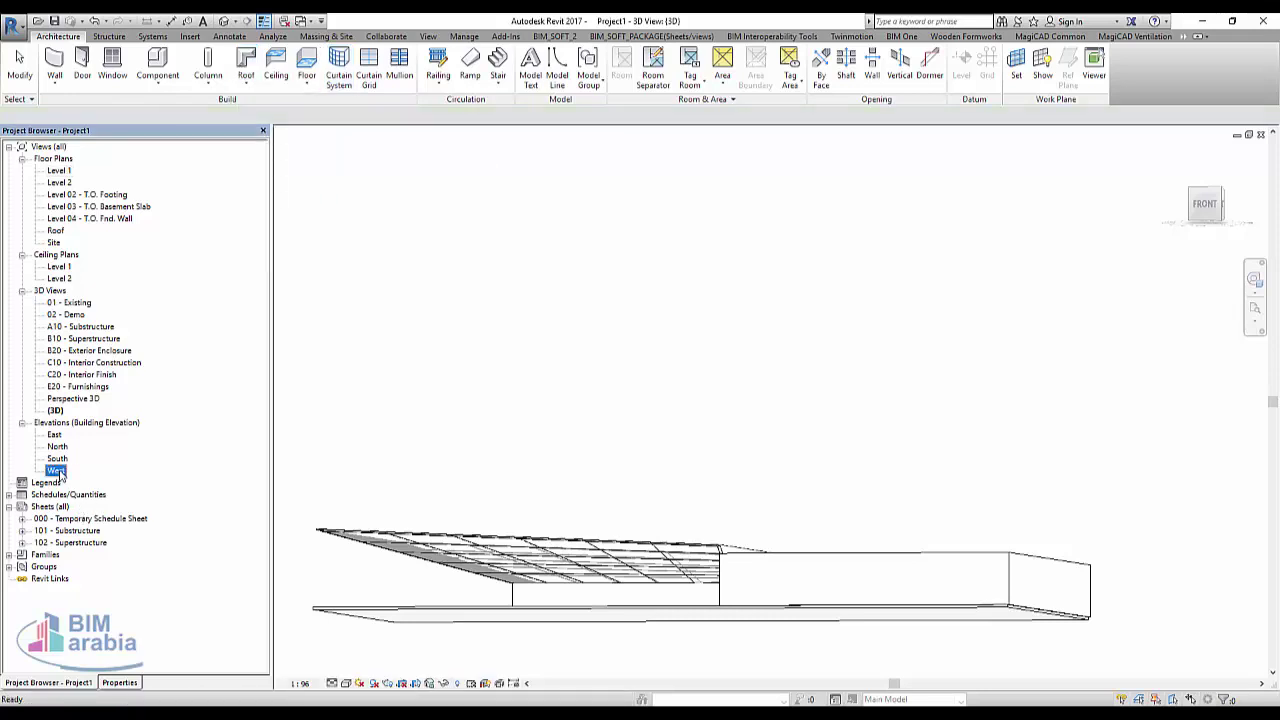
double_click(62, 459)
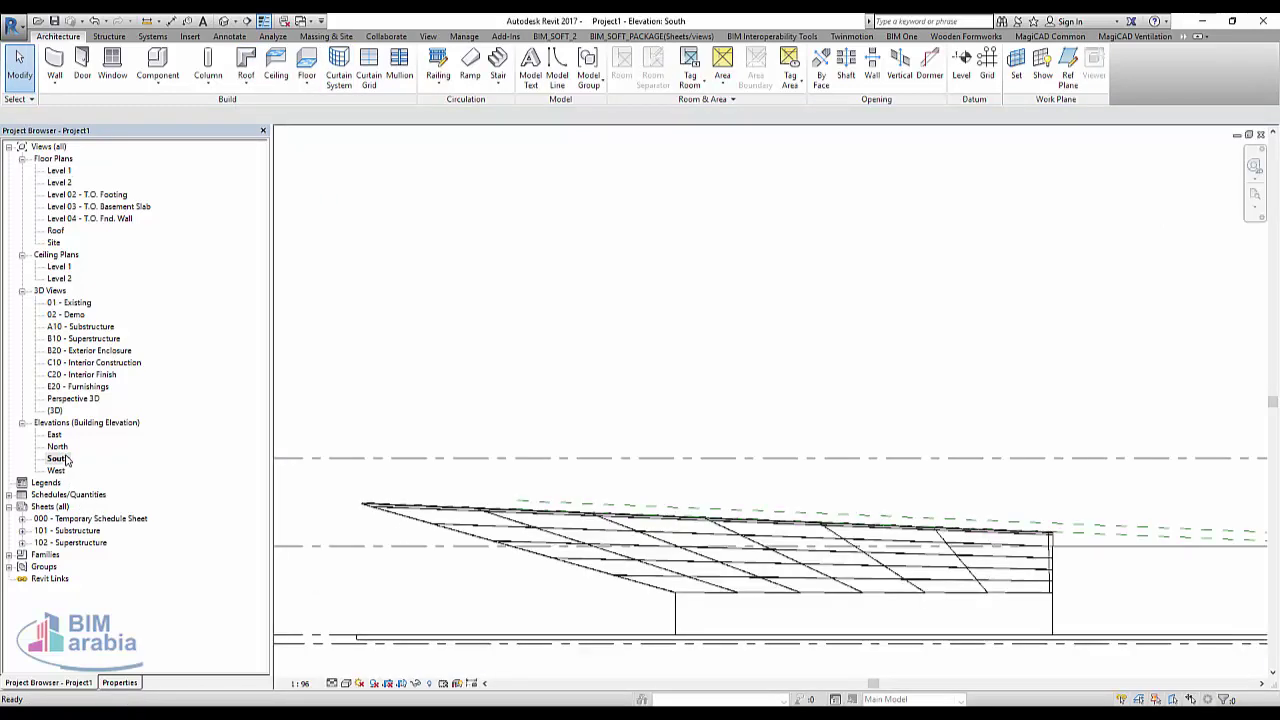
middle_click_drag(731, 463, 720, 337)
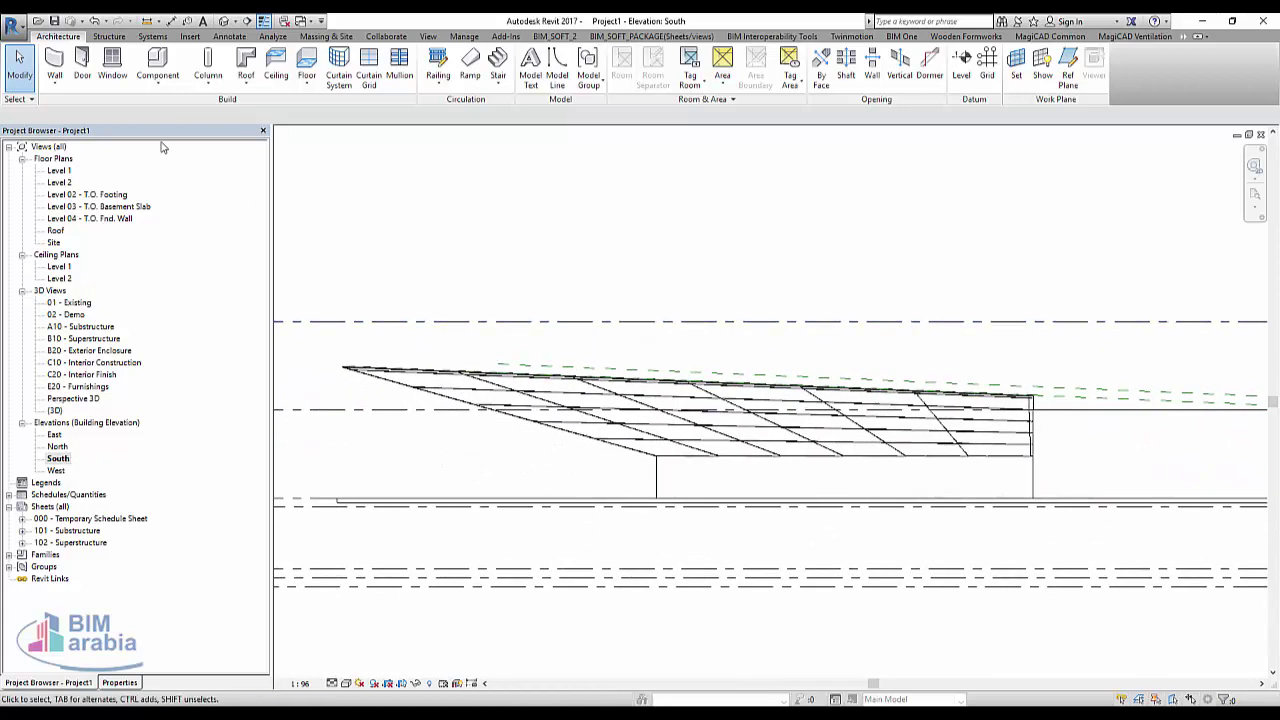
left_click(246, 82)
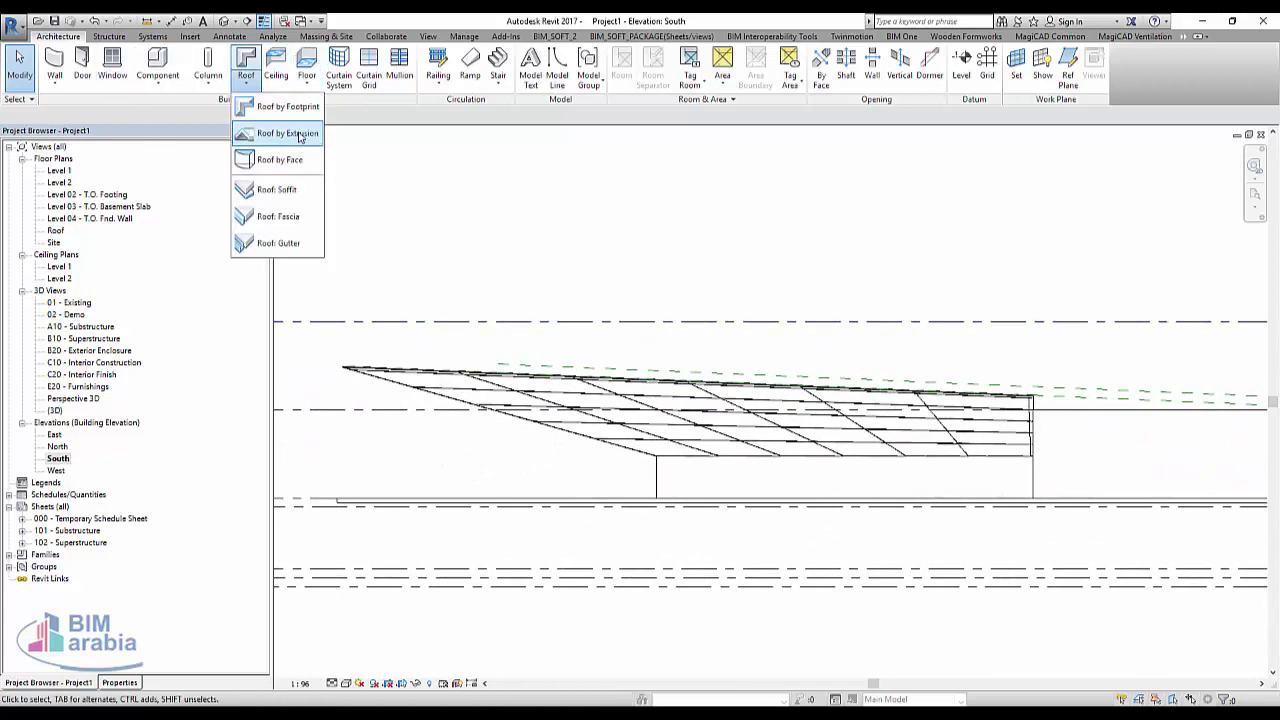
left_click(295, 131)
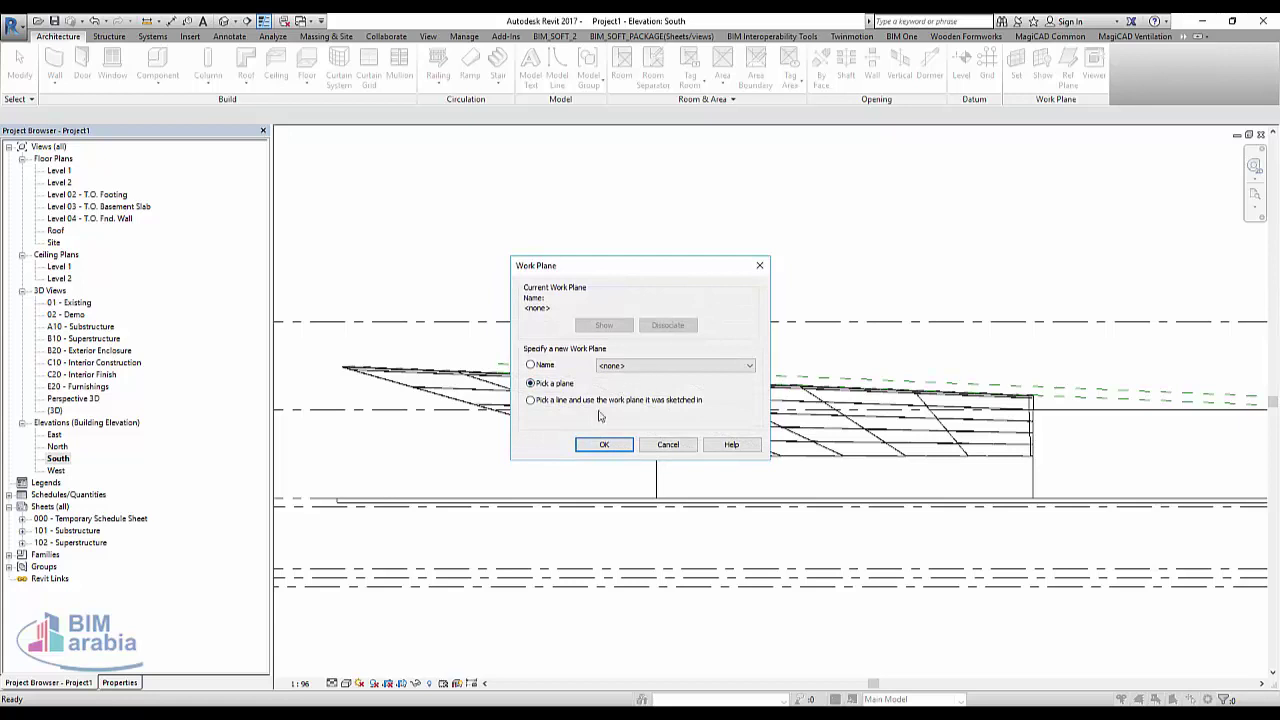
left_click(603, 447)
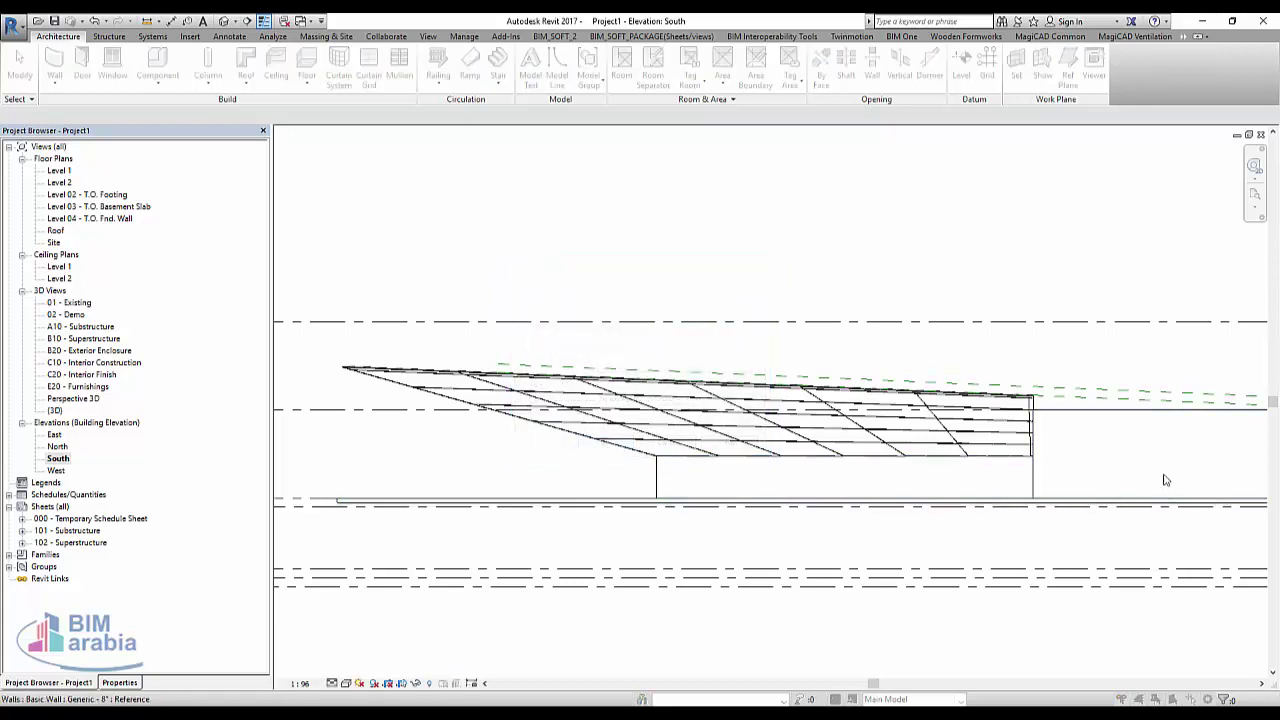
left_click(805, 492)
left_click(645, 390)
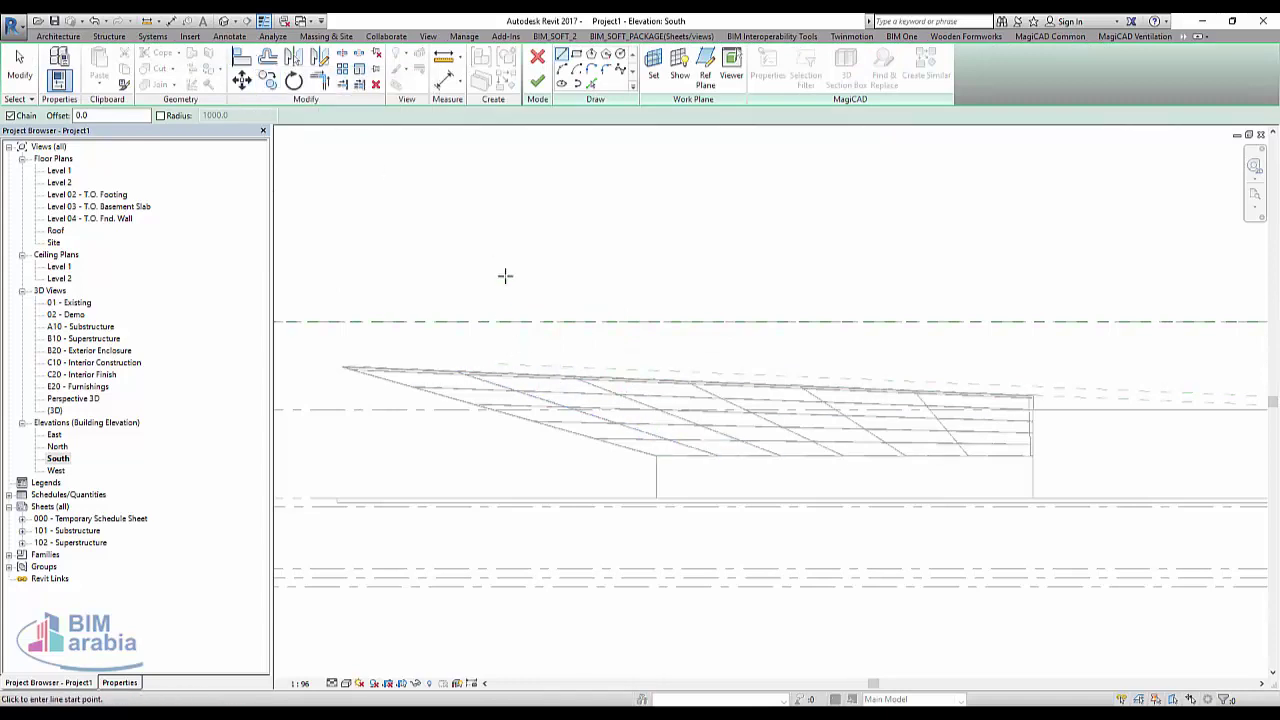
- Sketch the roof line along the canopy top from right to left corner and finish the roof
left_click(1032, 397)
scroll(1074, 517, "down", 3)
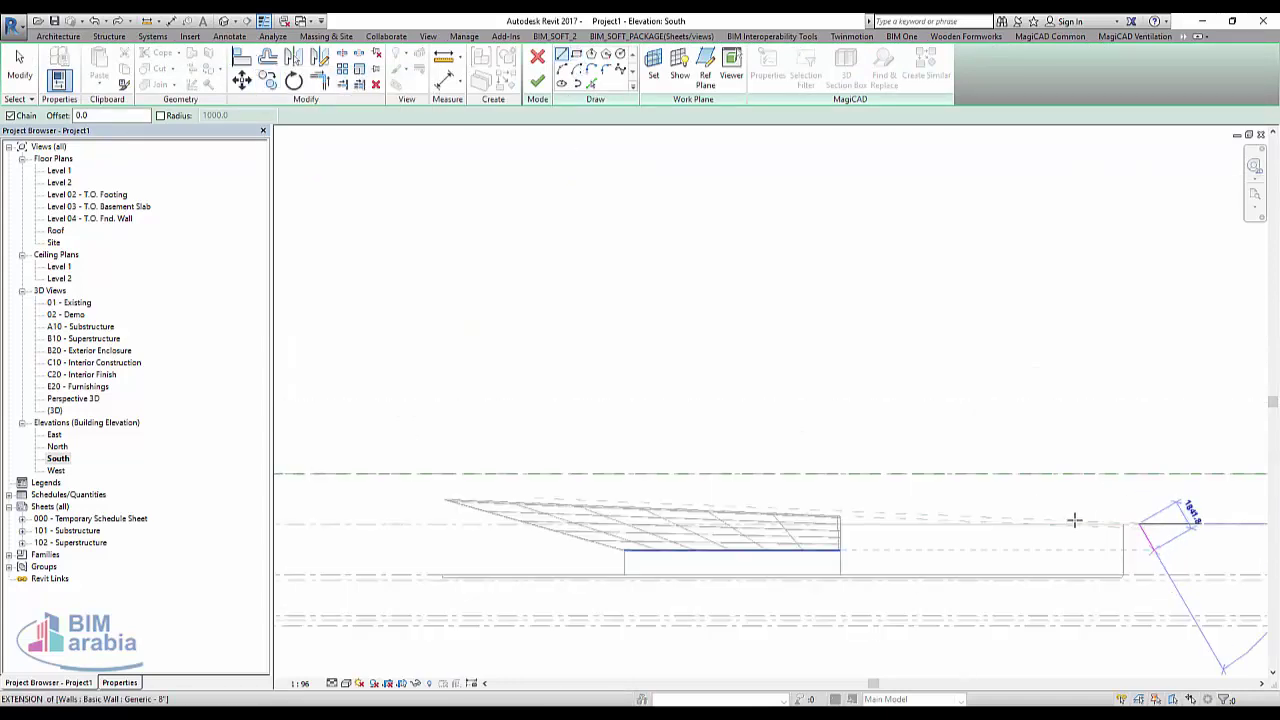
scroll(523, 486, "up", 2)
scroll(399, 515, "up", 2)
scroll(399, 515, "up", 2)
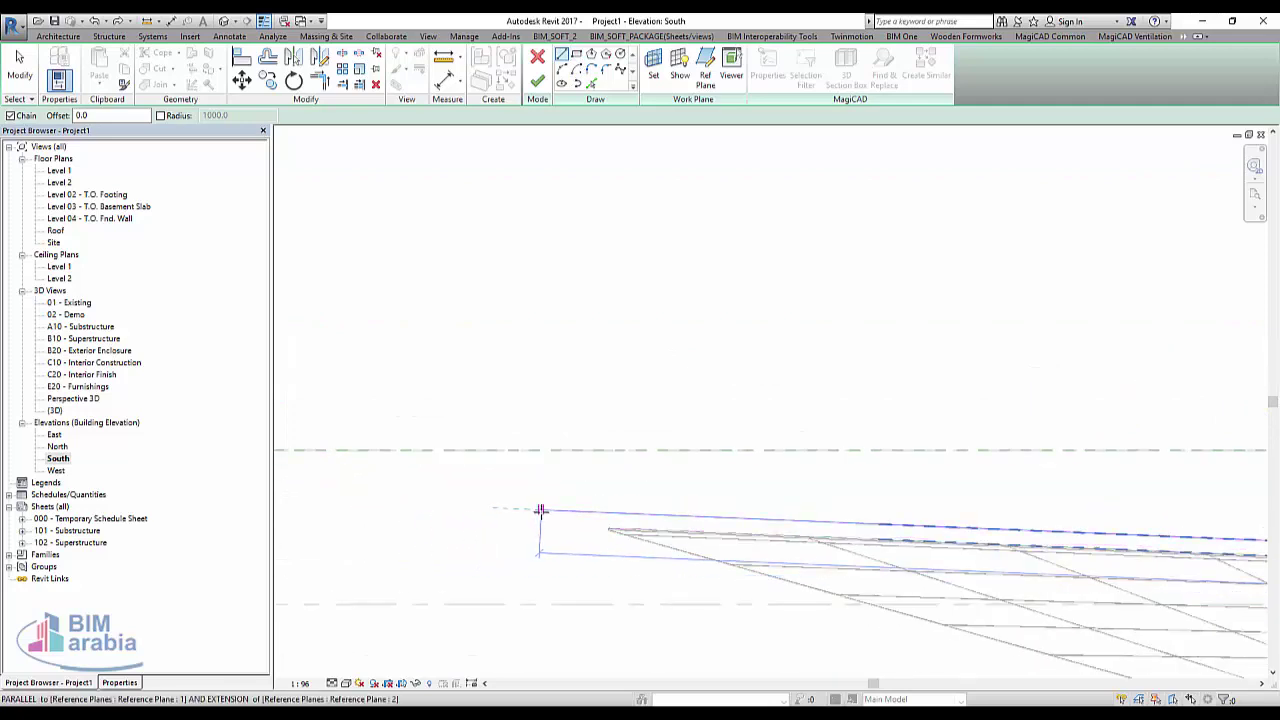
left_click(606, 513)
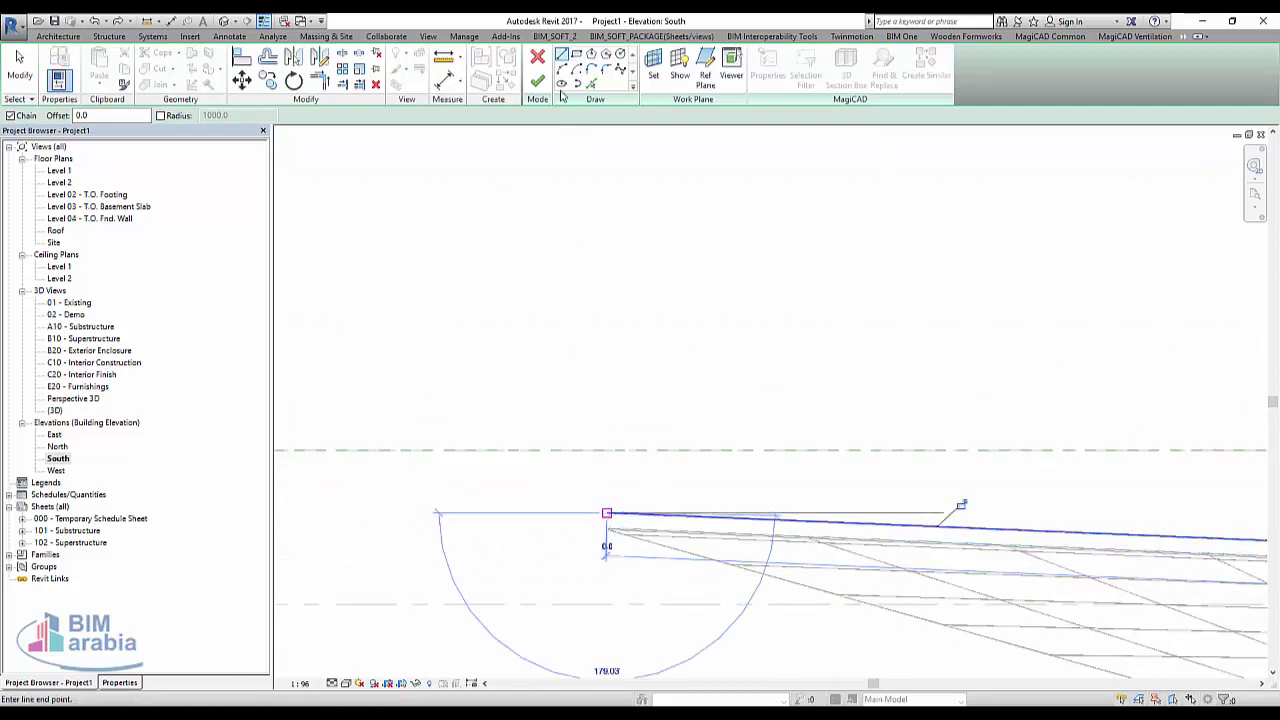
left_click(537, 81)
- In 3D, attach the tops of the low walls under the canopy to the sloped roof
middle_click_drag(944, 537, 610, 537)
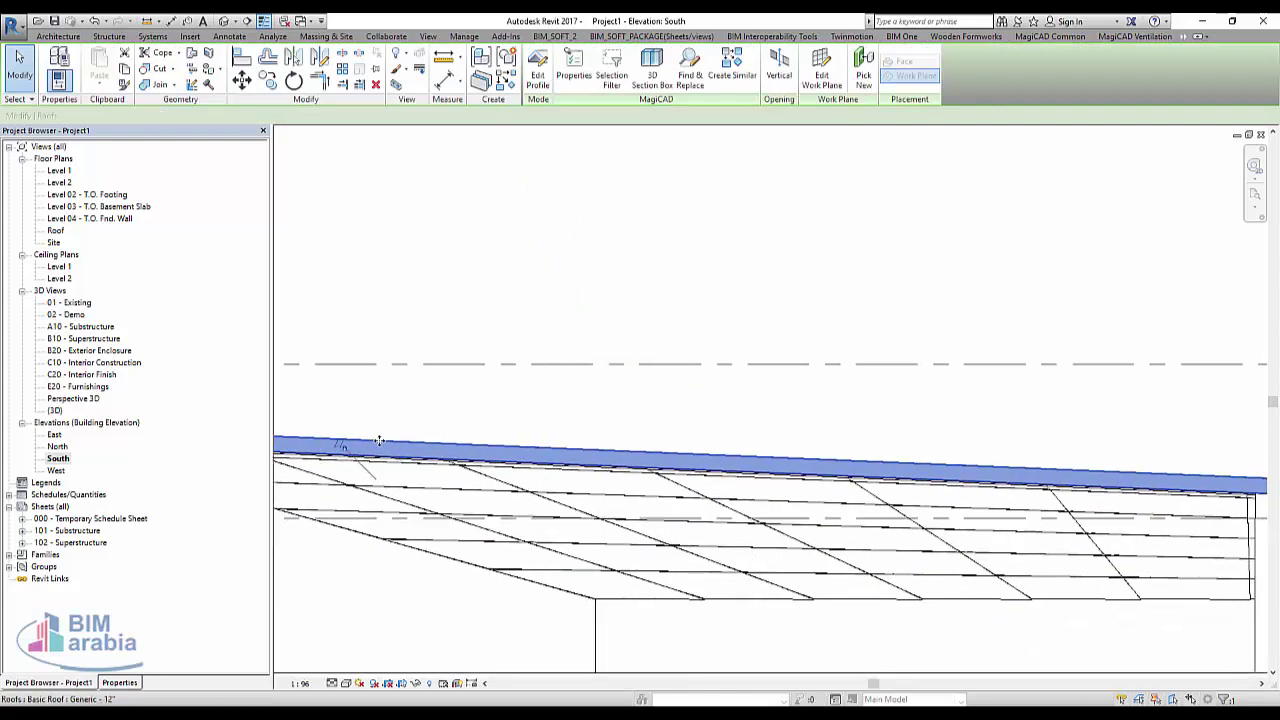
scroll(610, 537, "down", 3)
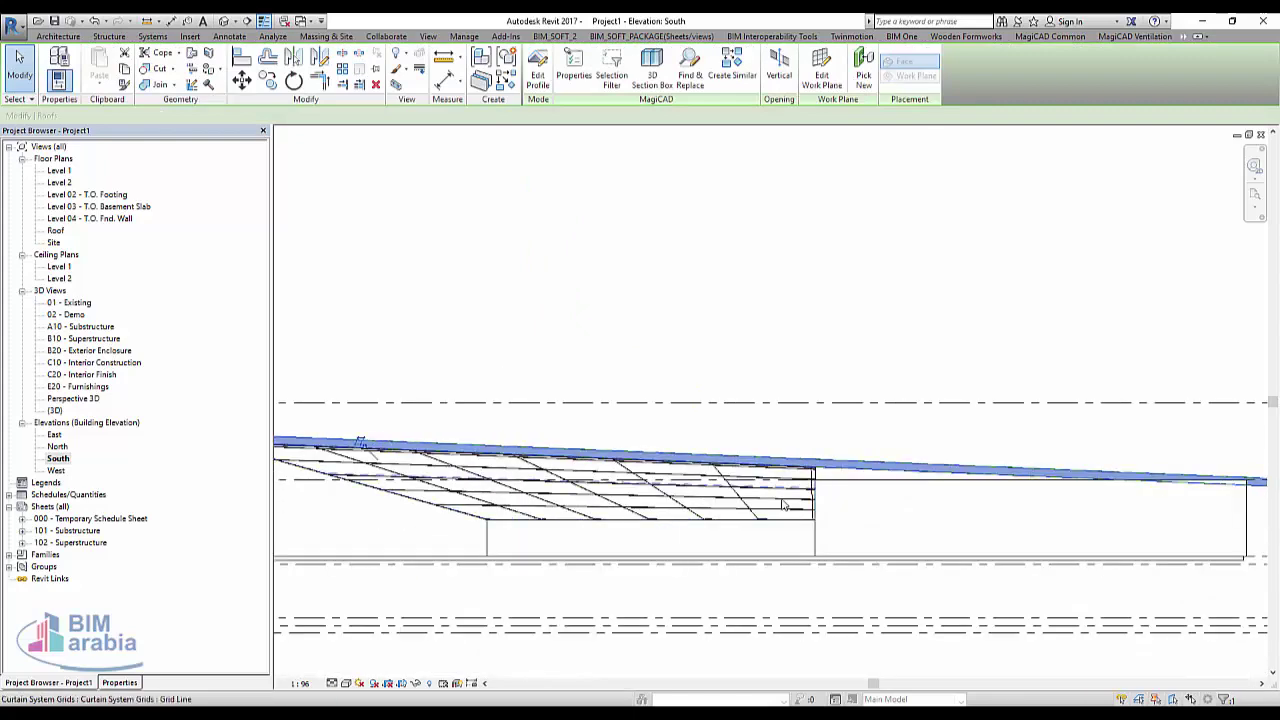
left_click(226, 21)
scroll(891, 597, "up", 2)
left_click(903, 597)
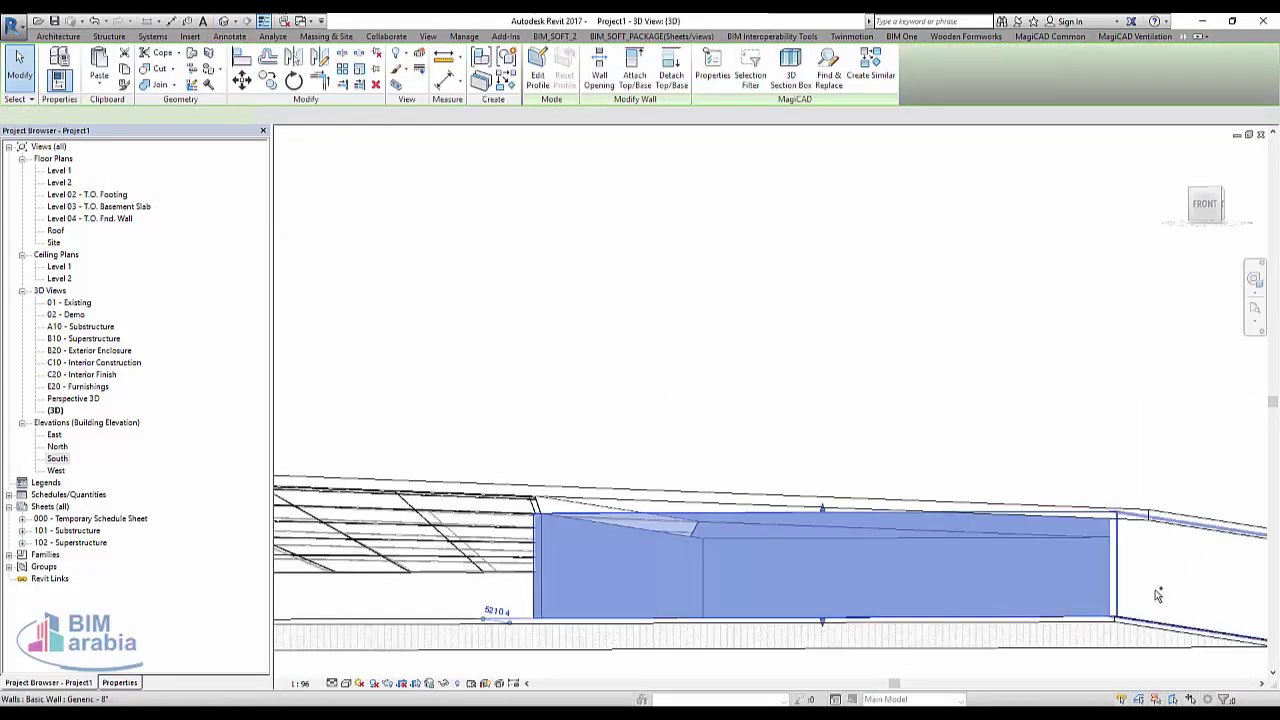
left_click(1157, 596, "ctrl")
middle_click_drag(1157, 596, 446, 598, "shift")
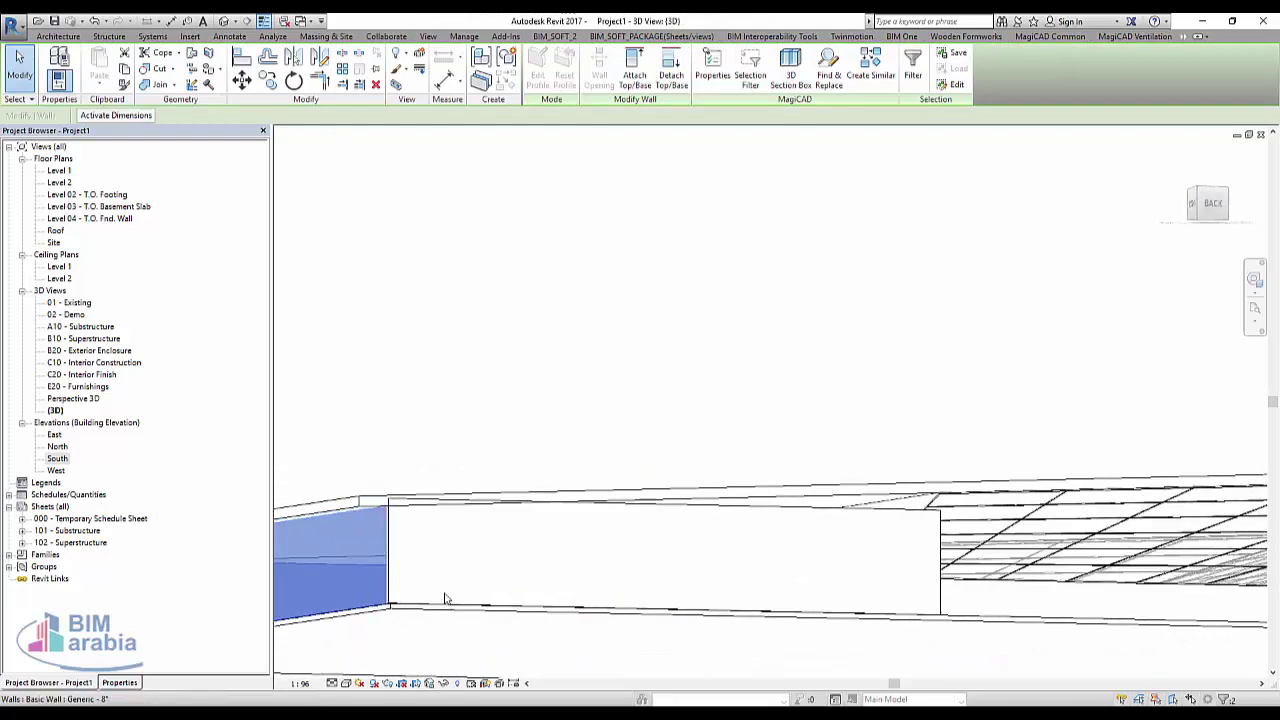
left_click(680, 571, "ctrl")
scroll(983, 590, "up", 2)
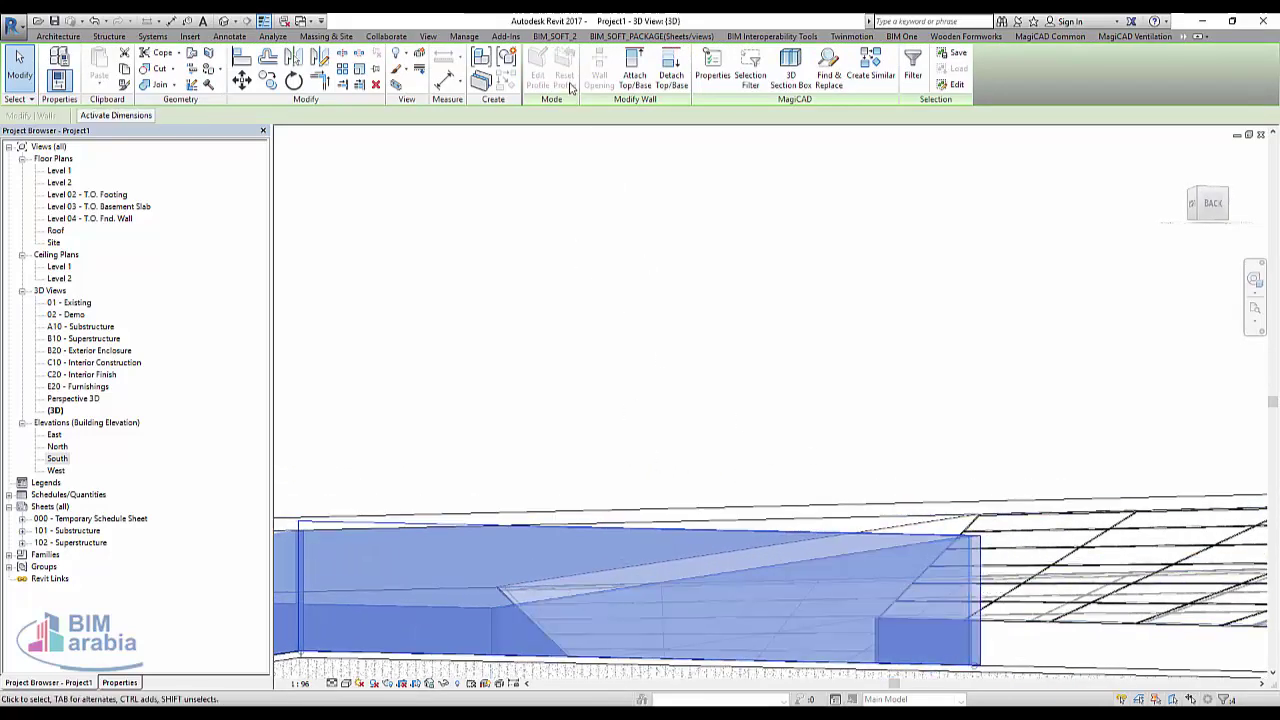
left_click(634, 76)
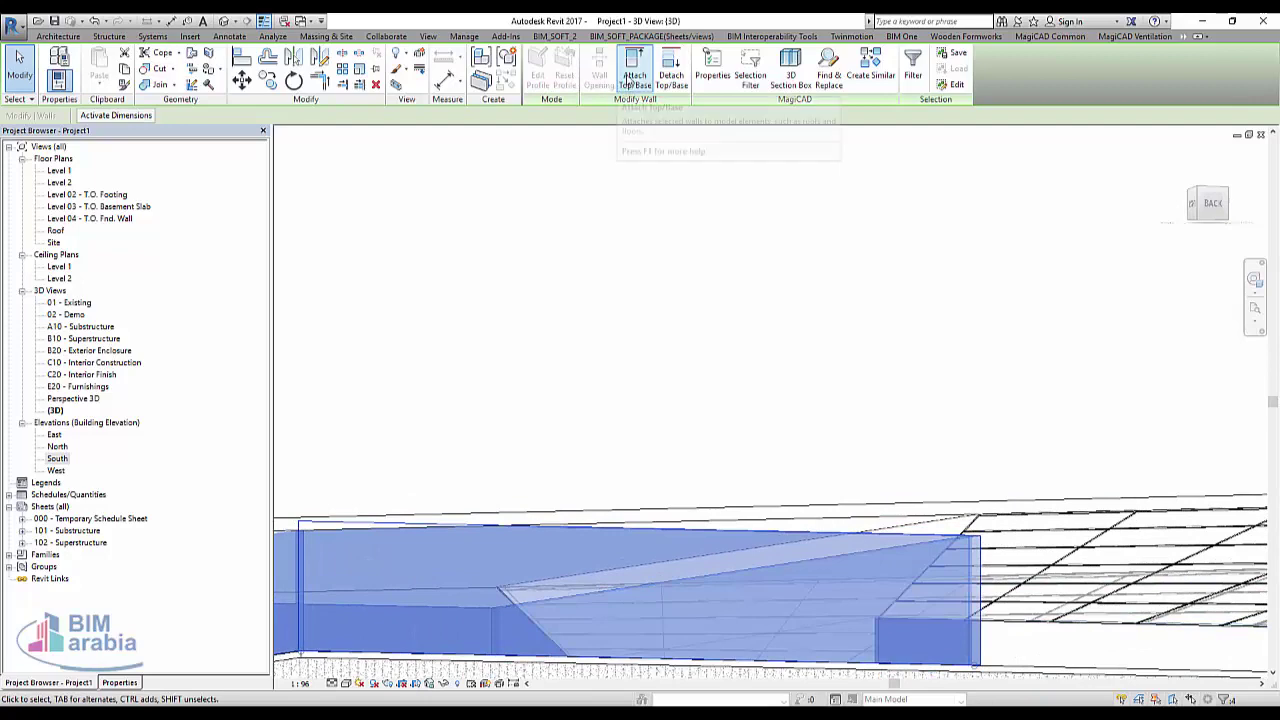
left_click(815, 522)
scroll(751, 391, "down", 2)
scroll(814, 371, "down", 2)
mouse_move(865, 375)
middle_mouse_down("shift")
mouse_move(837, 403)
mouse_move(670, 451)
mouse_move(557, 420)
mouse_move(586, 371)
mouse_move(774, 431)
mouse_move(859, 393)
mouse_move(775, 449)
mouse_move(614, 500)
mouse_move(462, 632)
middle_mouse_up("shift")
scroll(462, 632, "up", 3)
left_click(486, 629)
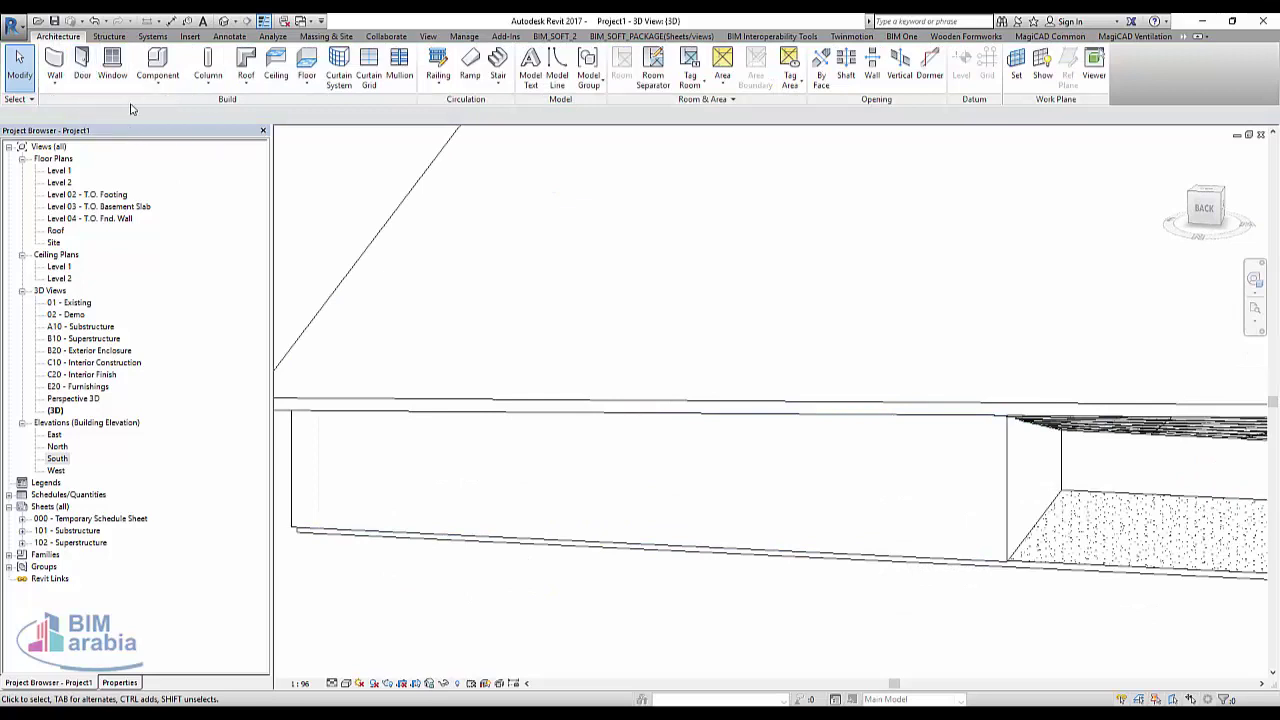
- Start a Model In-Place component in the Walls category named Walls 1
left_click(160, 83)
left_click(200, 148)
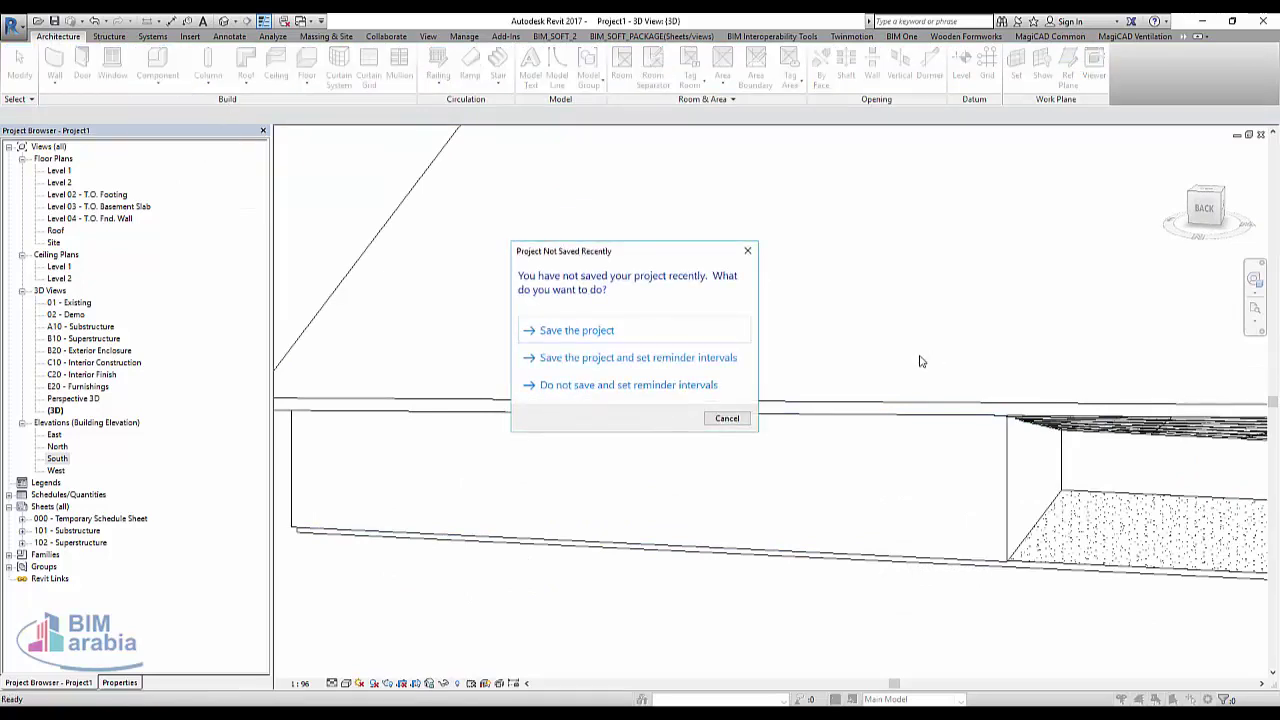
left_click(727, 419)
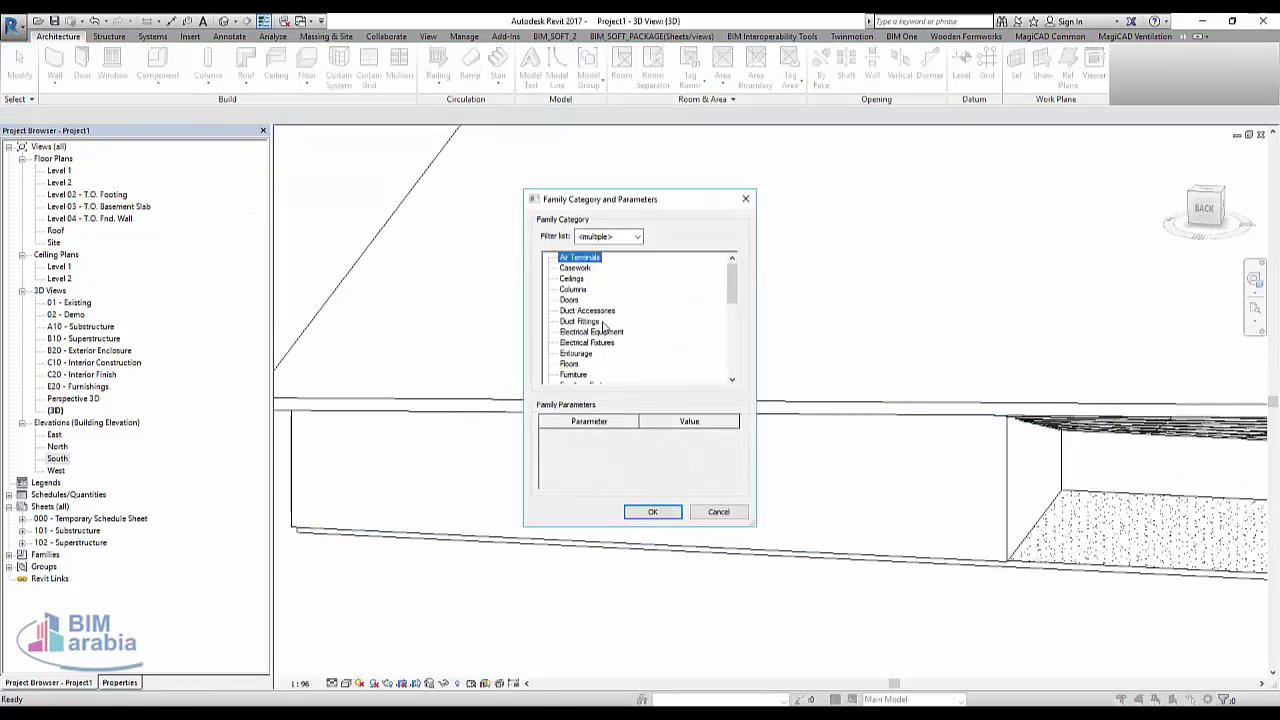
key("w")
left_click(645, 513)
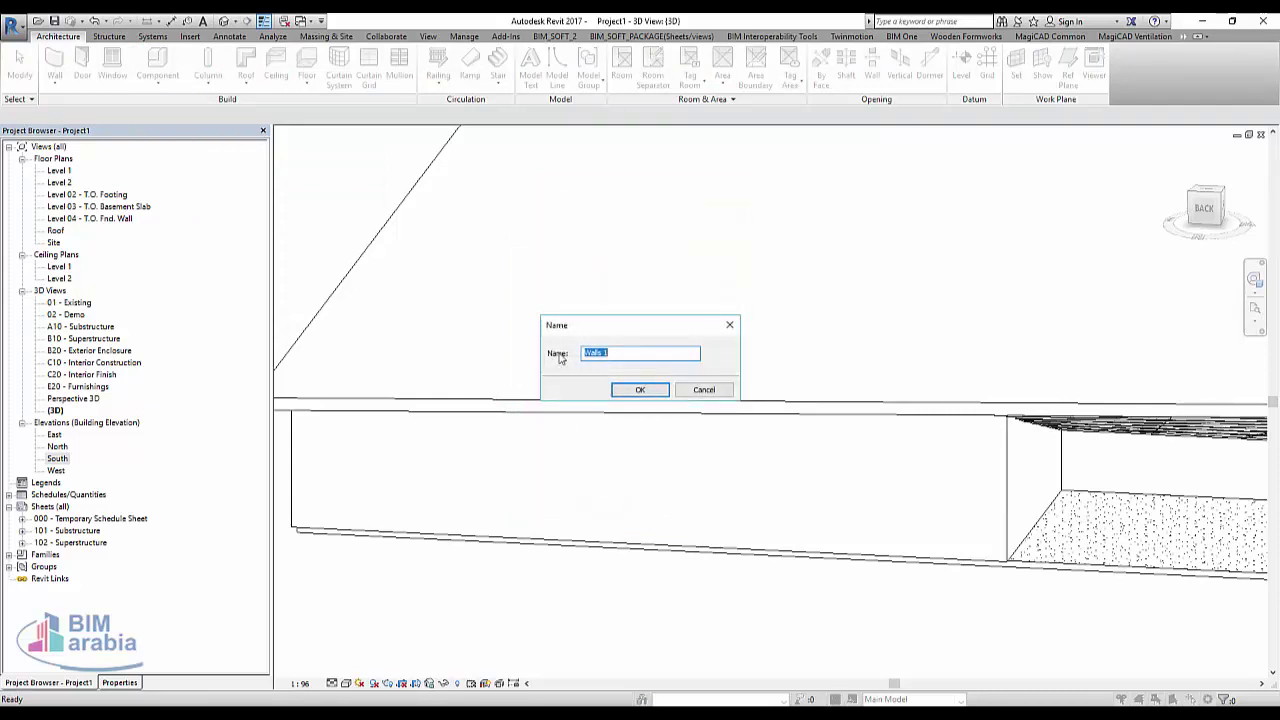
left_click(640, 390)
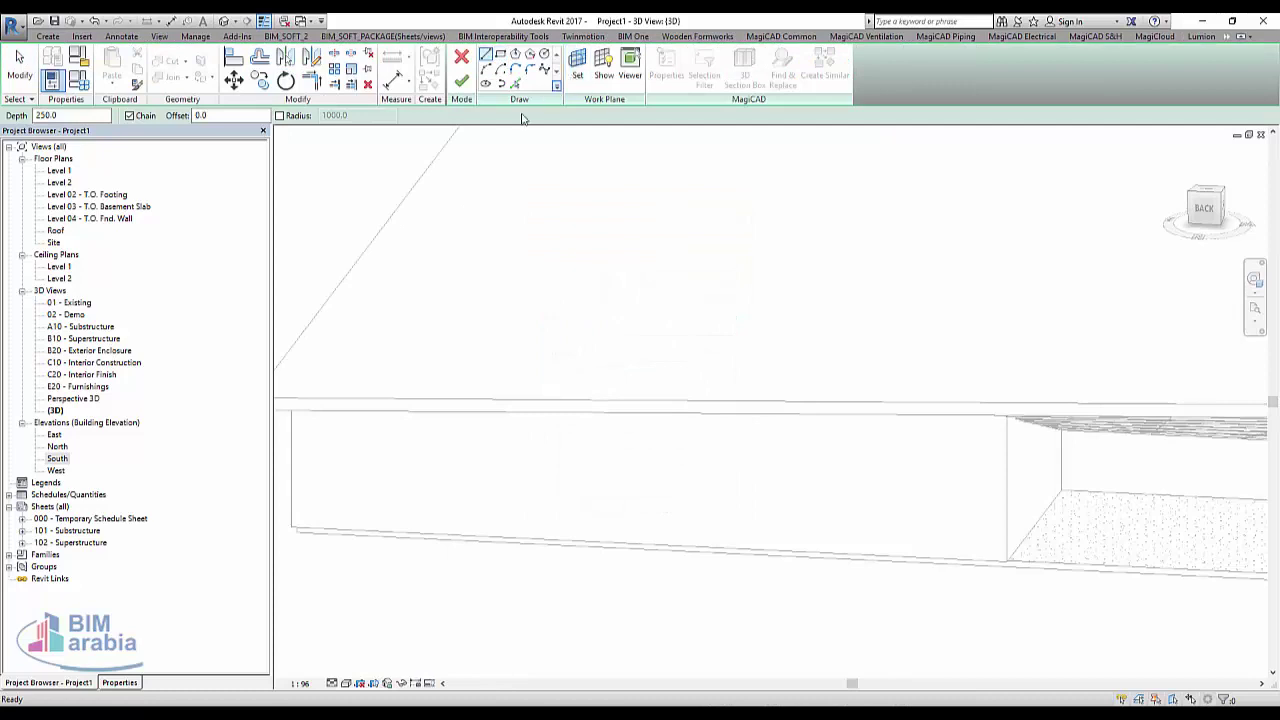
- Pick the wall face as work plane and sketch a tall arc about 6000 across from its bottom edge
left_click(576, 62)
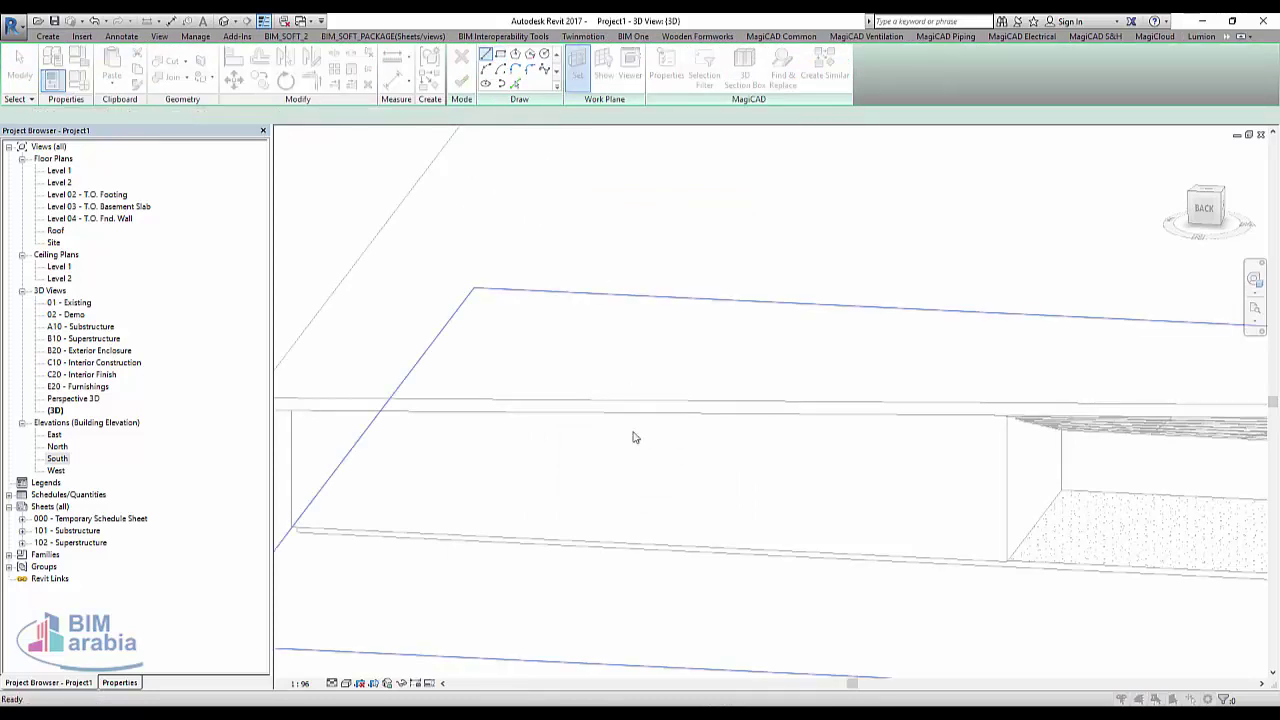
left_click(604, 445)
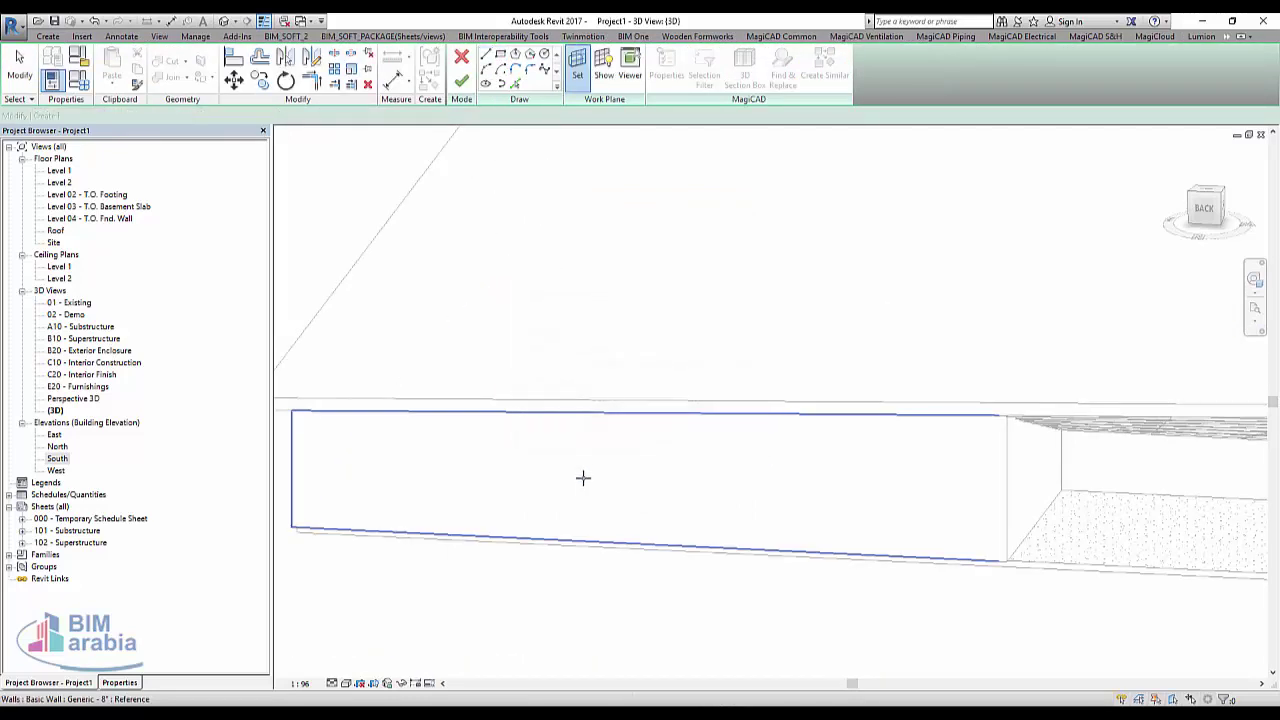
left_click(583, 477)
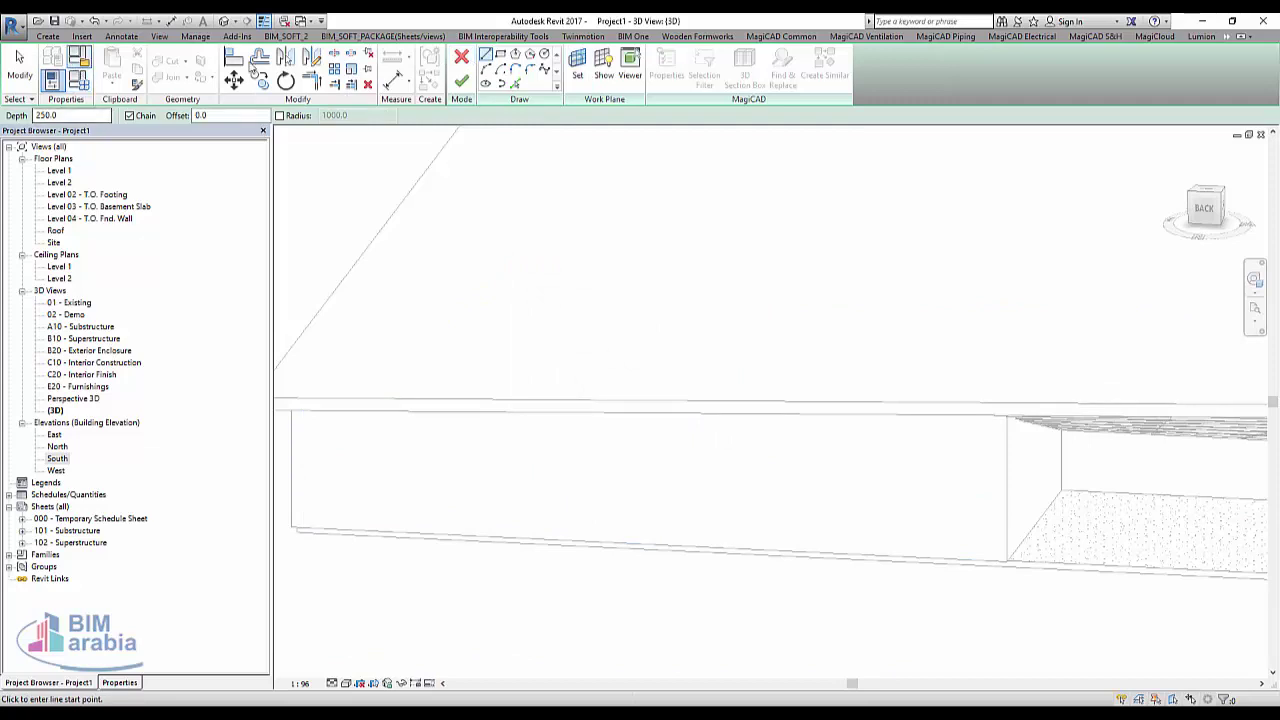
left_click(421, 531)
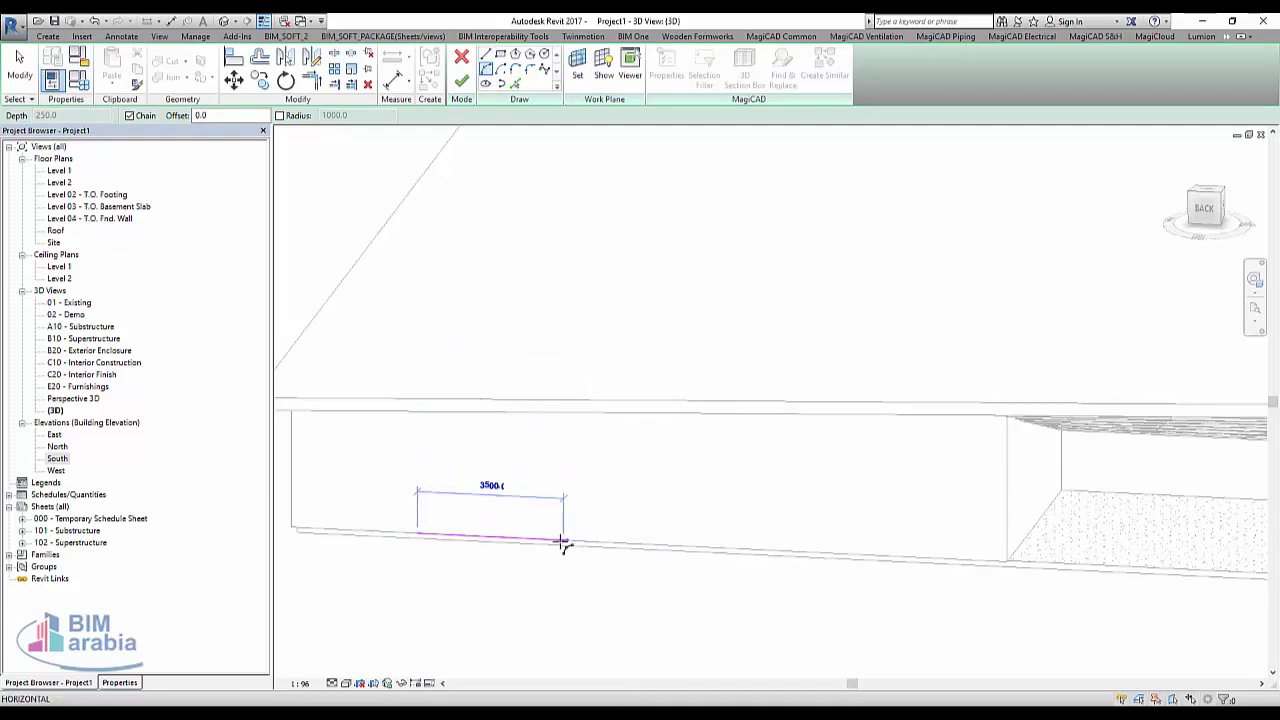
left_click(620, 543)
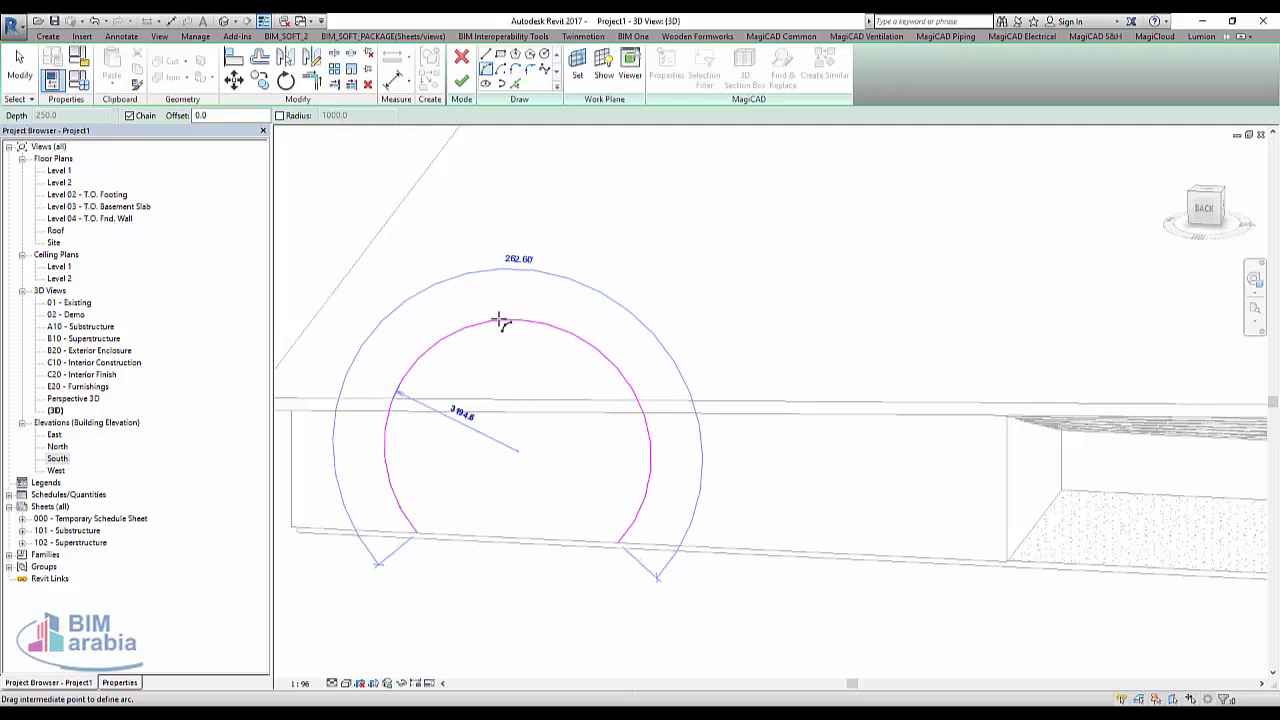
left_click(506, 318)
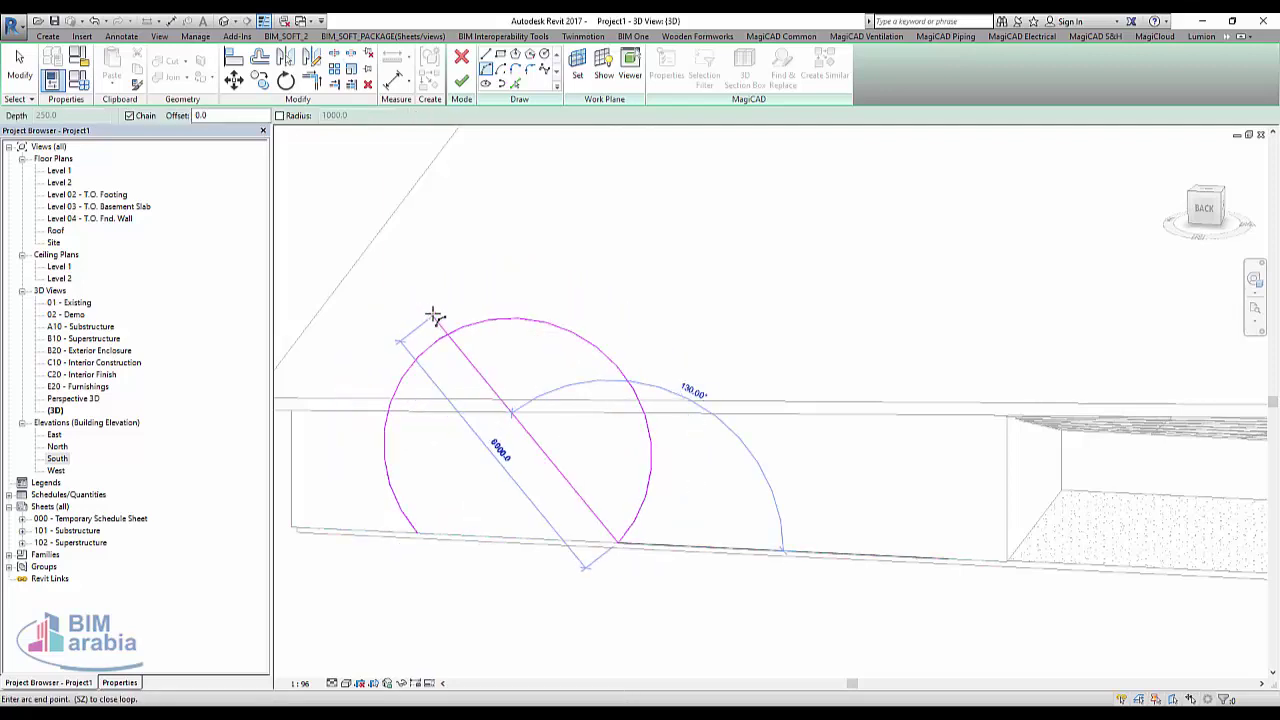
scroll(543, 509, "up", 2)
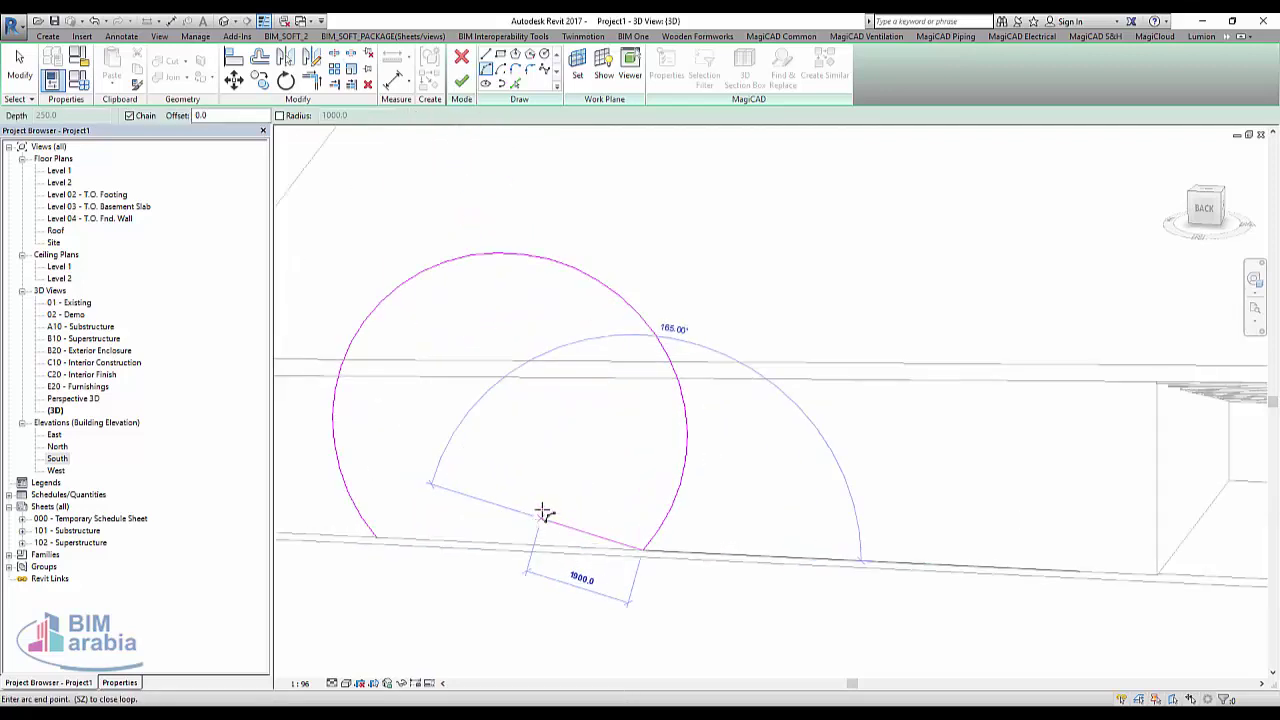
left_click(259, 57)
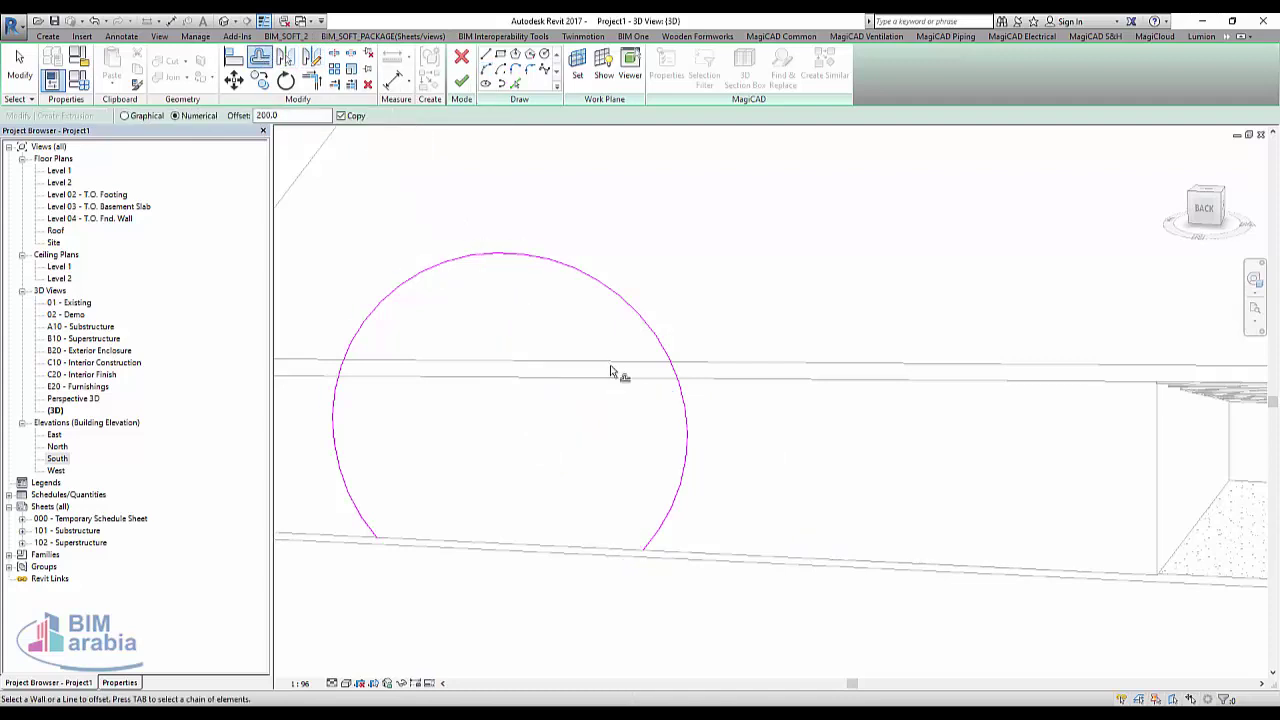
- Cancel the stray unfinished sketch line started at the arch's lower end
left_click(642, 330)
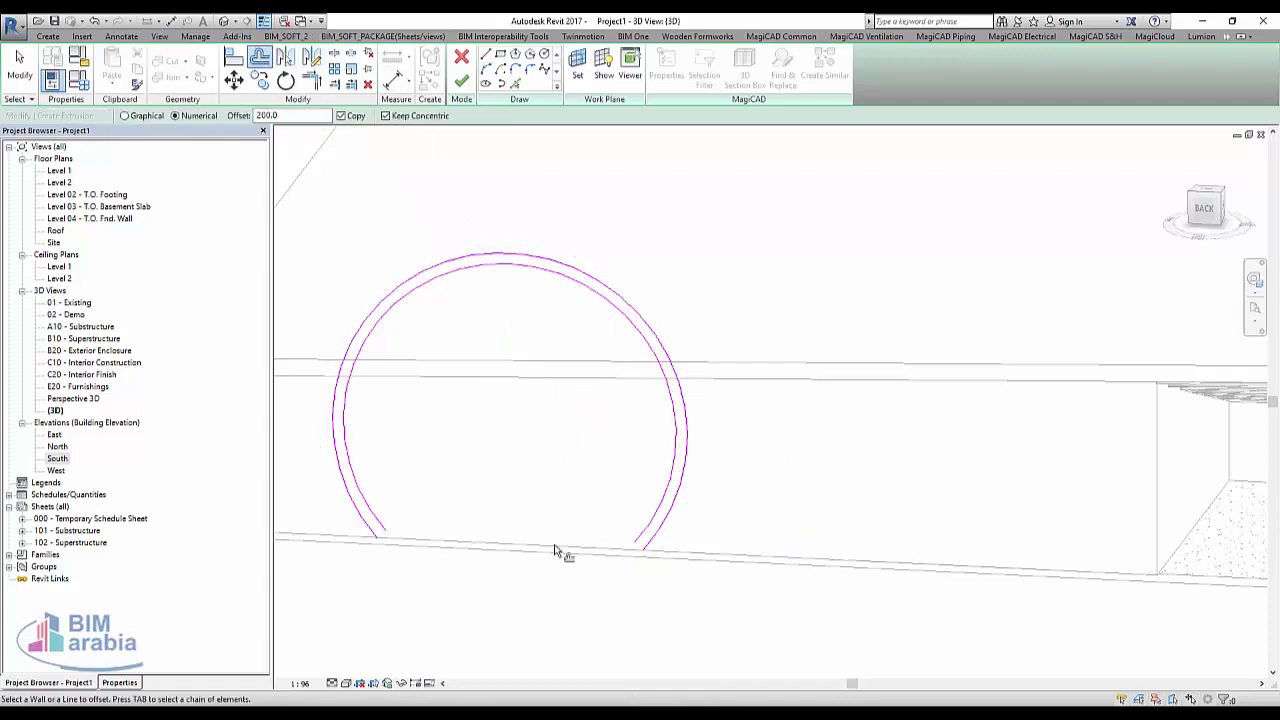
scroll(580, 600, "up", 3)
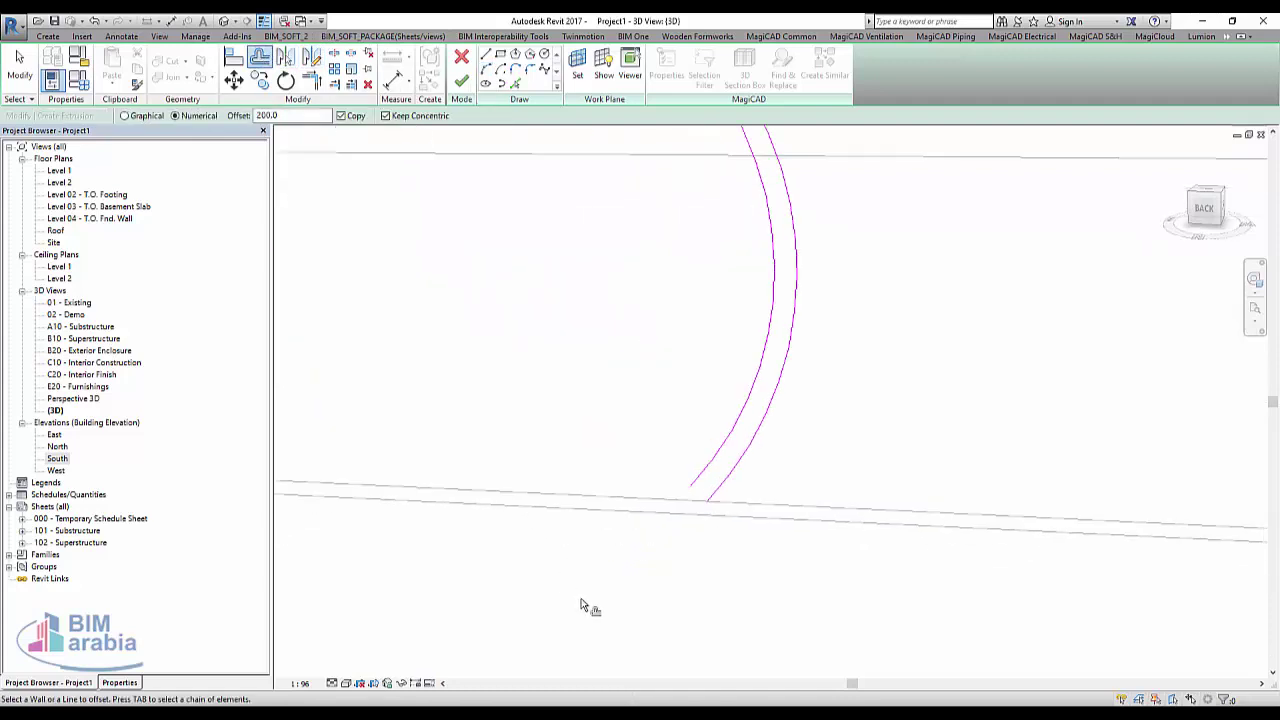
left_click(490, 62)
middle_click_drag(694, 454, 717, 530, "shift")
left_click(704, 516)
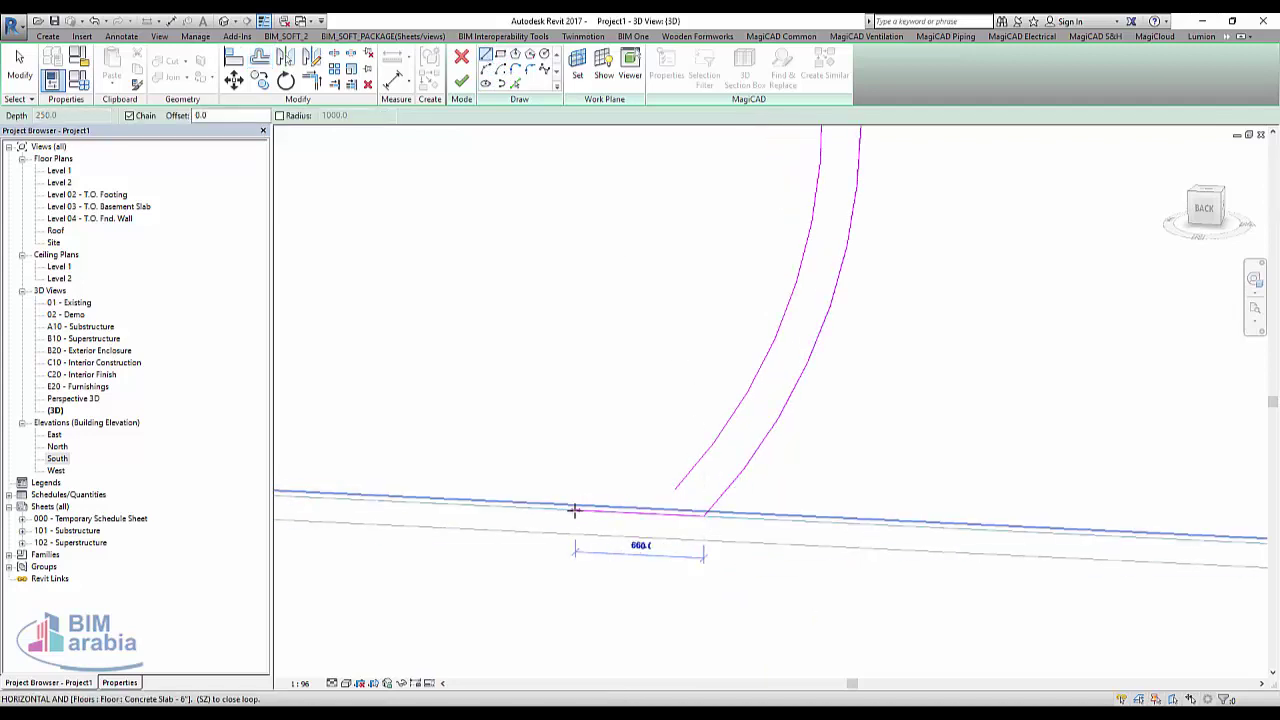
scroll(700, 530, "down", 2)
scroll(800, 540, "down", 3)
right_click(692, 341)
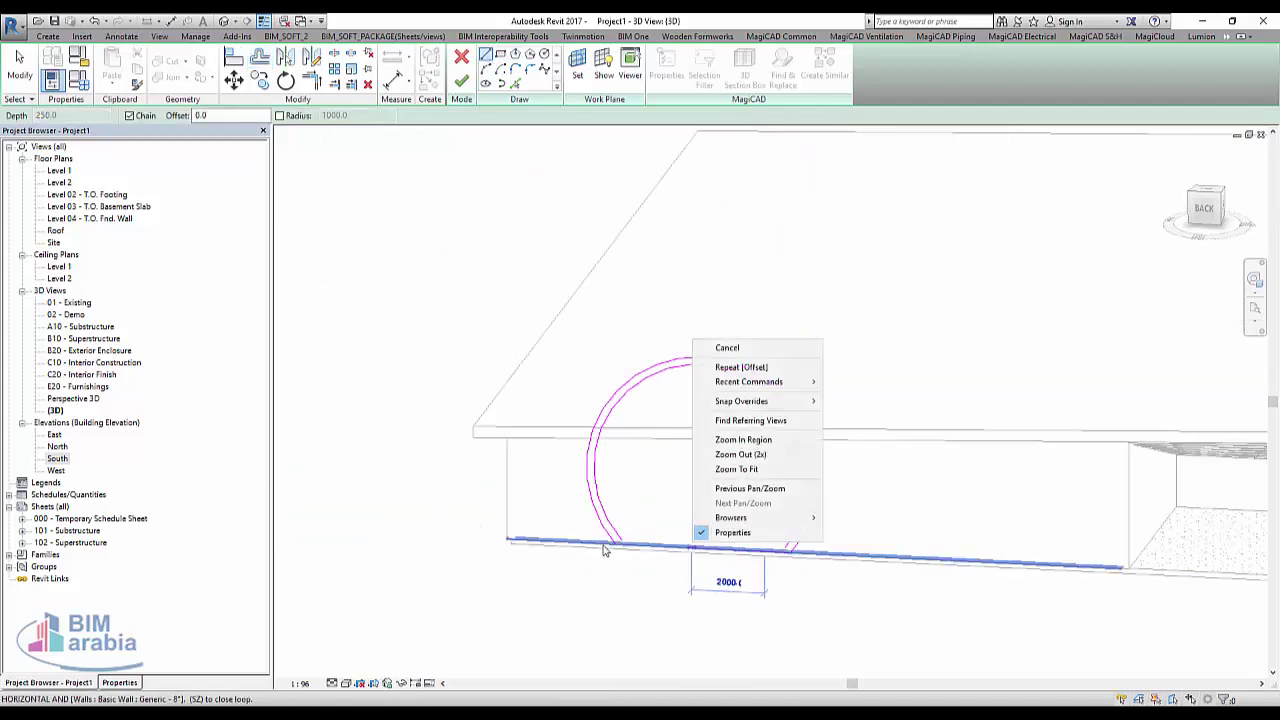
key("Escape")
scroll(613, 549, "up", 3)
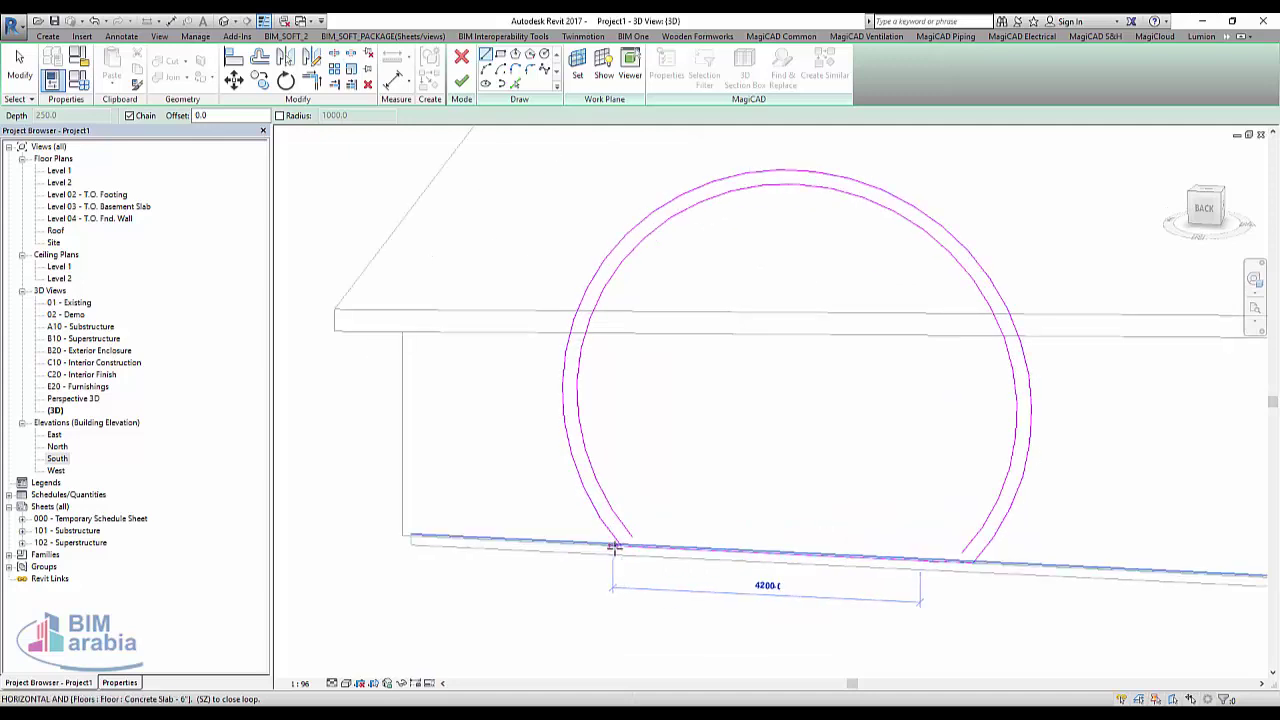
key("Escape")
- Draw a closing line along the slab edge from the inner arc's end
left_click(620, 547)
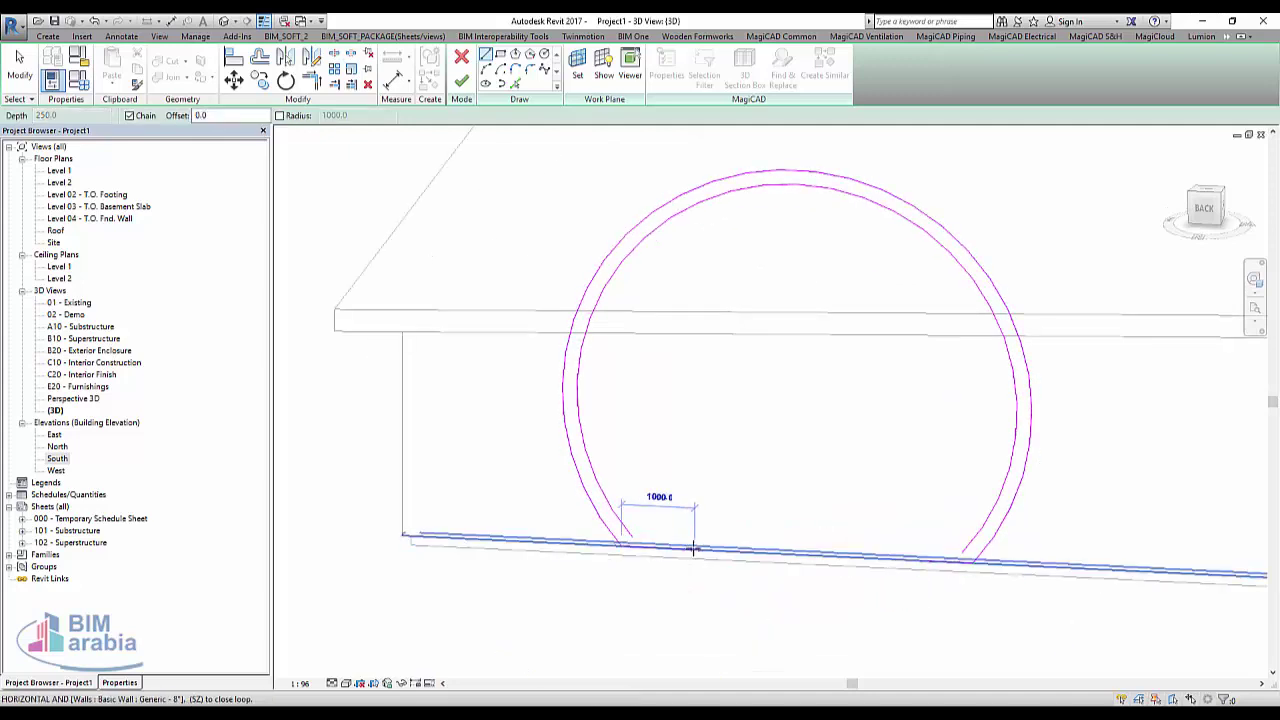
left_click(693, 549)
key("Escape")
key("Escape")
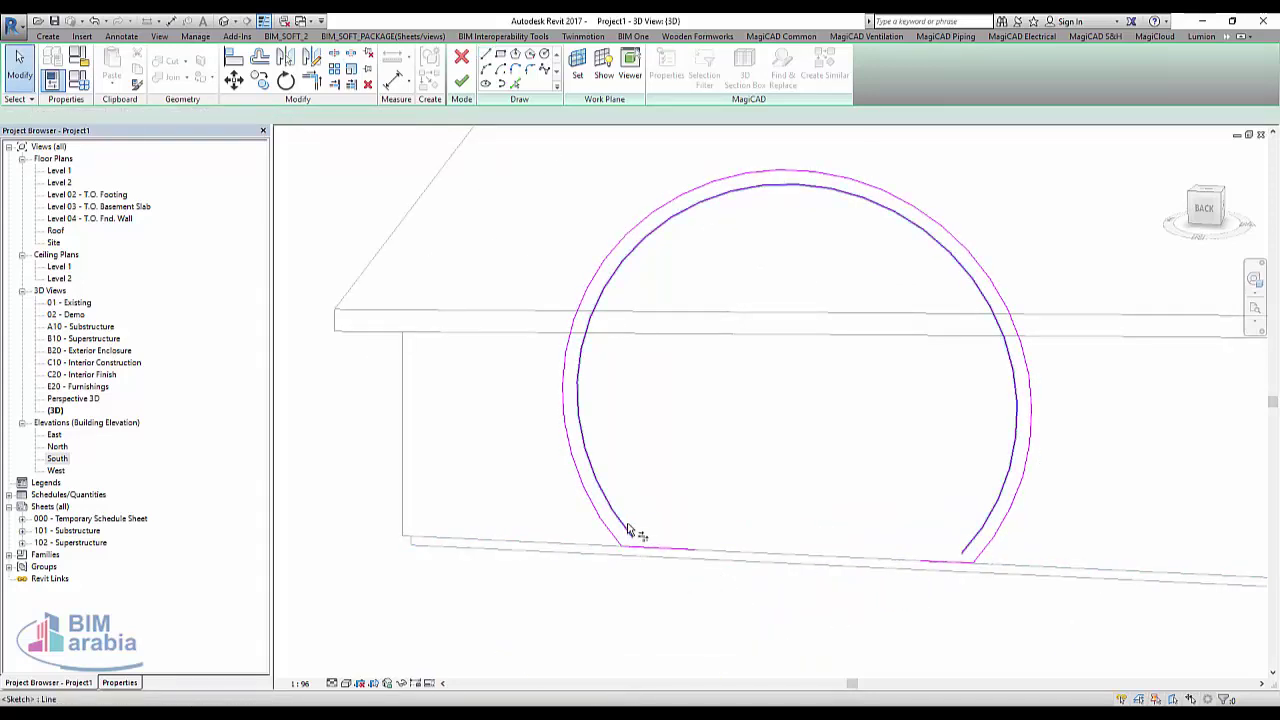
- Trim the arcs to corners with TR and finish the sketch into a 250.0-deep arch extrusion
key("t")
key("r")
left_click(628, 551)
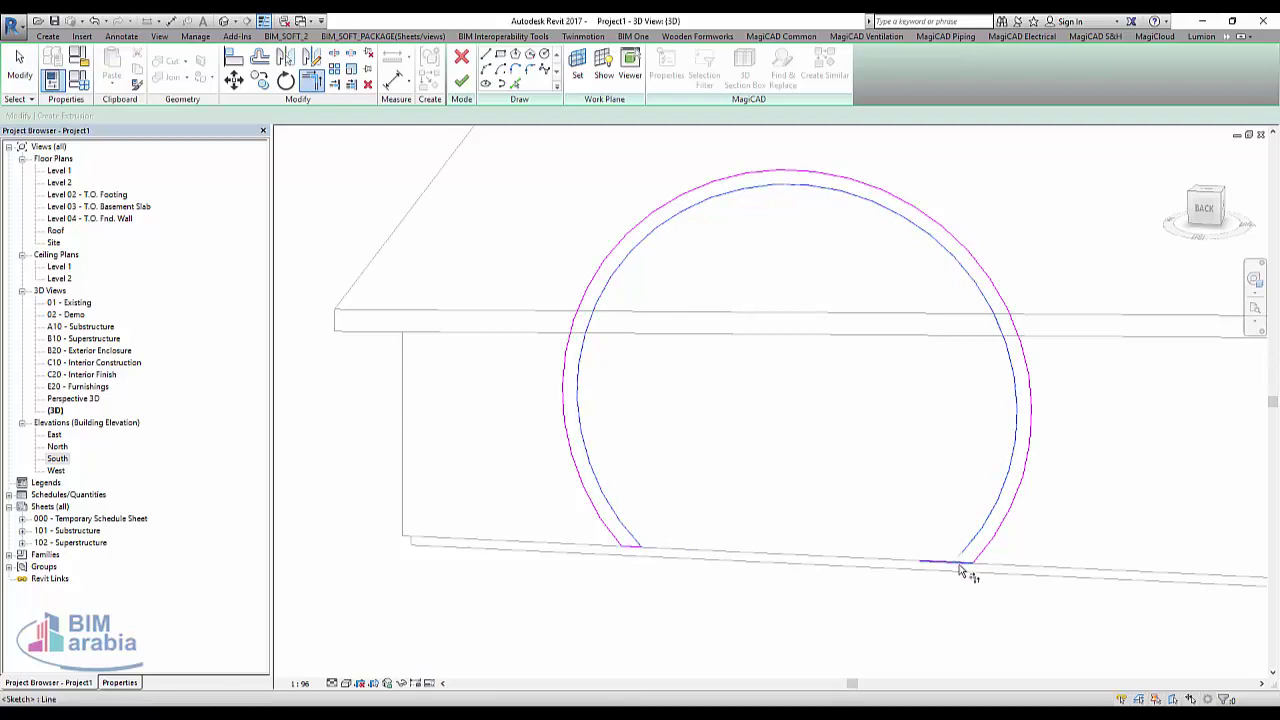
scroll(676, 479, "down", 3)
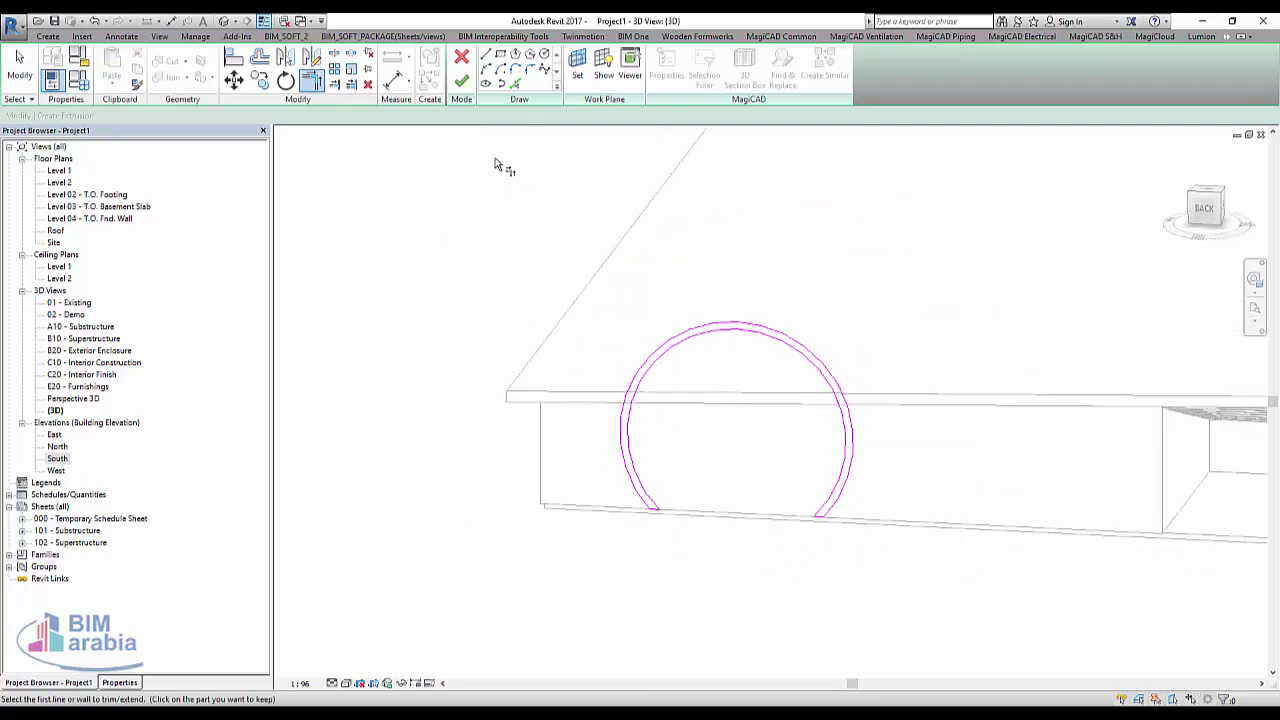
left_click(466, 86)
mouse_move(925, 537)
middle_mouse_down("shift")
mouse_move(706, 556)
mouse_move(999, 283)
middle_mouse_up("shift")
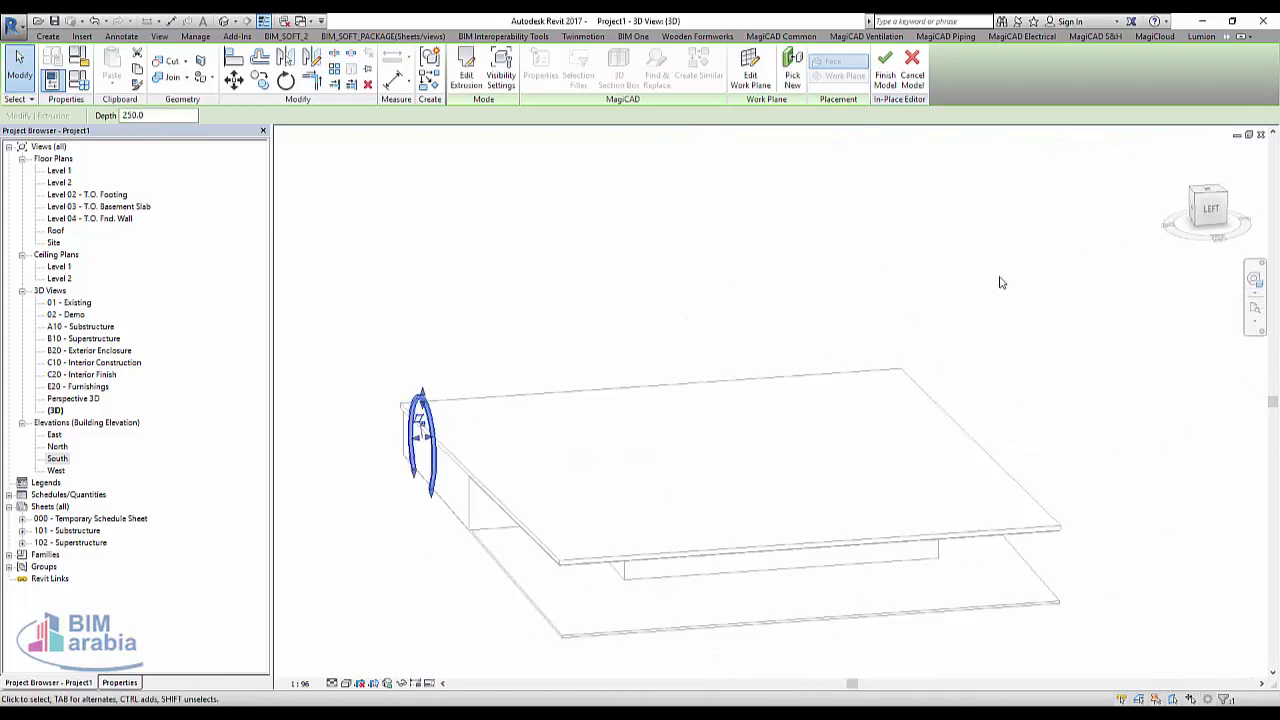
- Finish the in-place arch model
left_click(1211, 210)
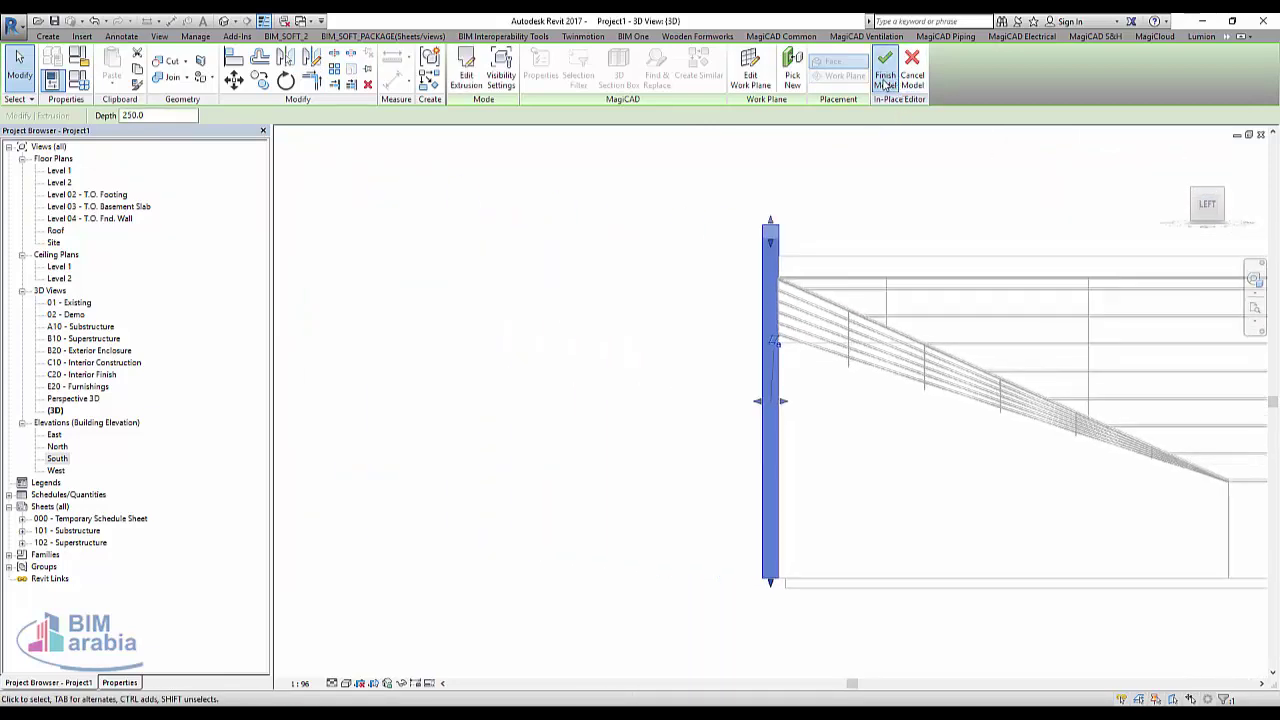
left_click(885, 84)
scroll(406, 509, "down", 5)
scroll(441, 495, "down", 3)
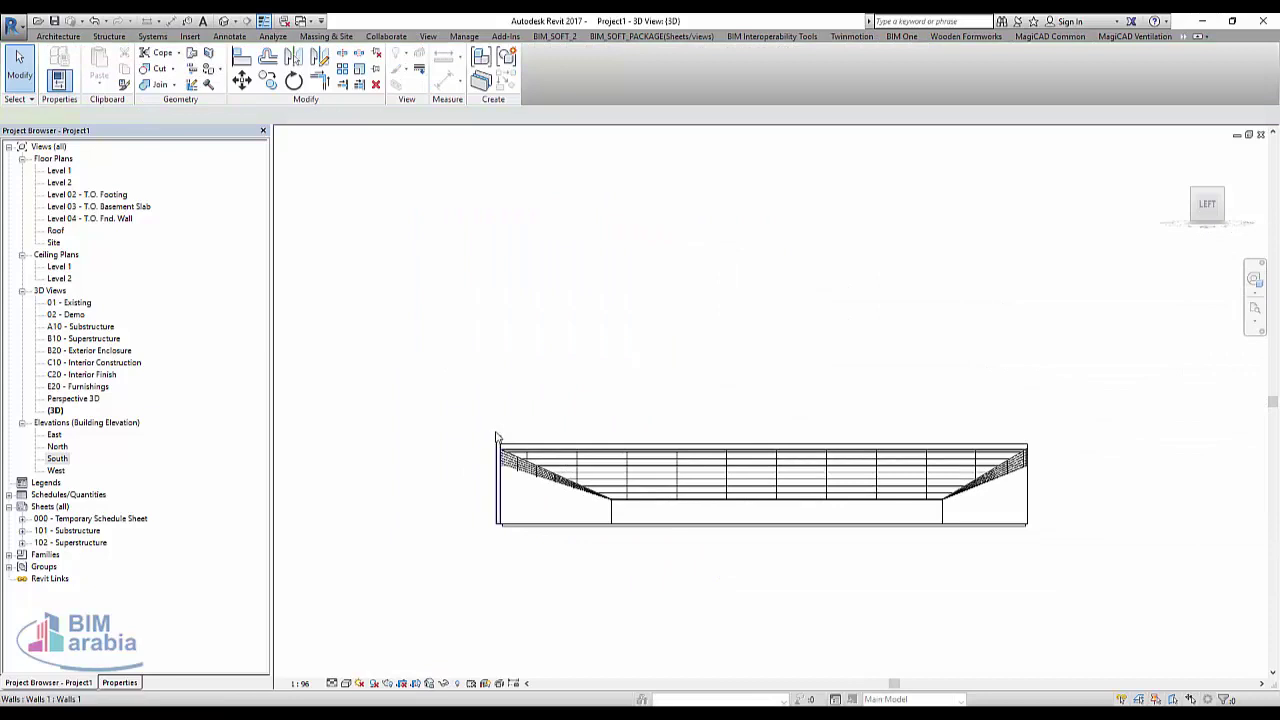
- Copy the arch 32400 to the canopy's right end and open the Level 1 floor plan
left_click(496, 436)
scroll(503, 457, "up", 2)
key("m")
key("v")
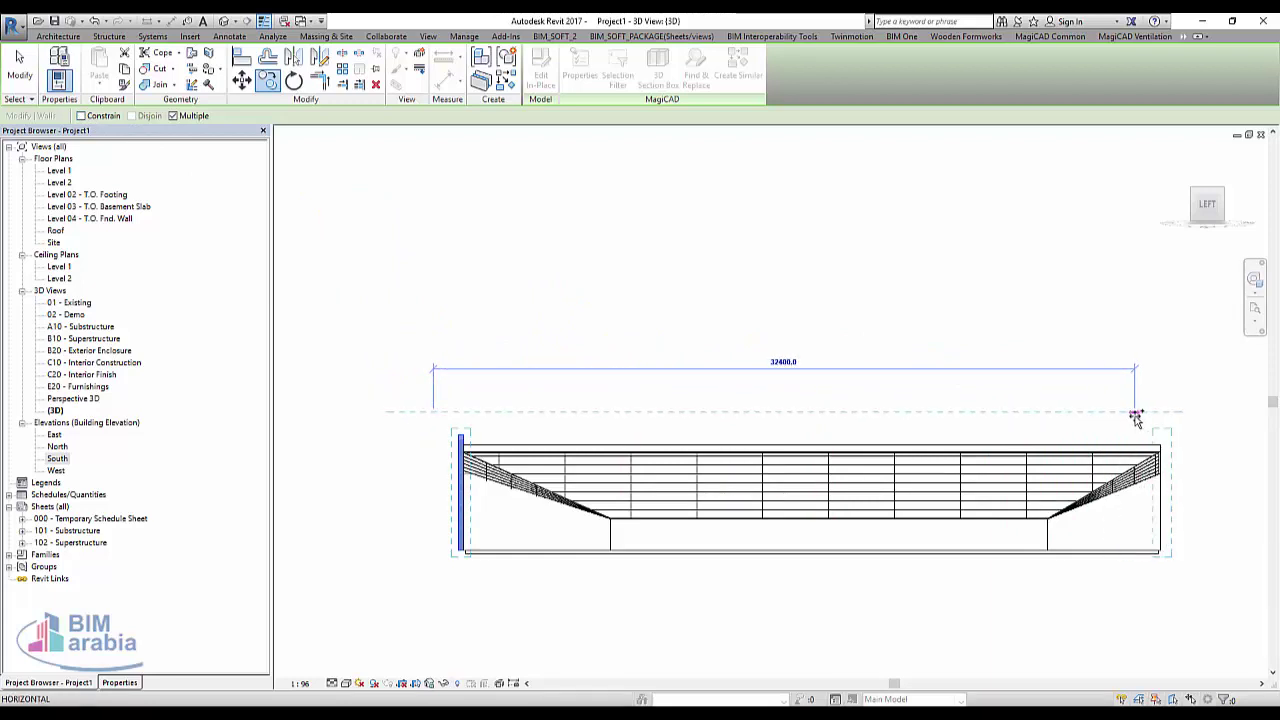
left_click(1136, 418)
key("Escape")
scroll(542, 507, "down", 2)
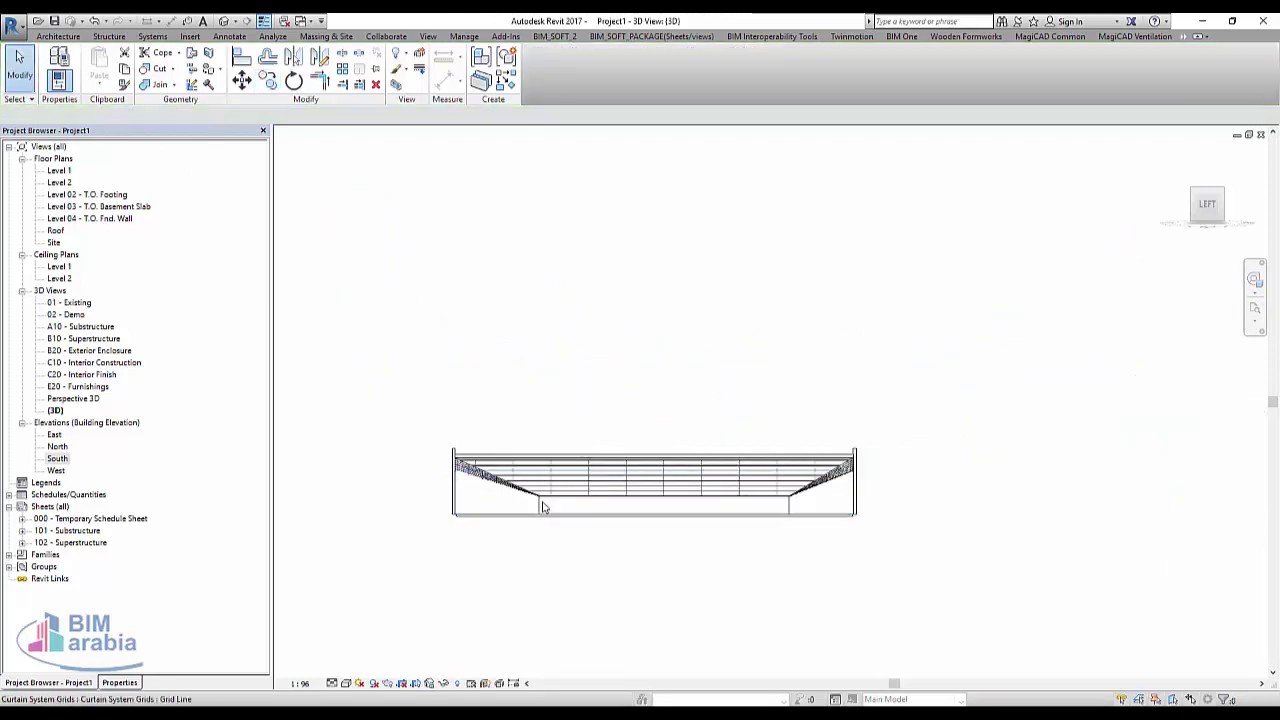
mouse_move(542, 507)
middle_mouse_down("shift")
mouse_move(803, 600)
mouse_move(877, 586)
mouse_move(847, 570)
mouse_move(786, 574)
mouse_move(893, 551)
middle_mouse_up("shift")
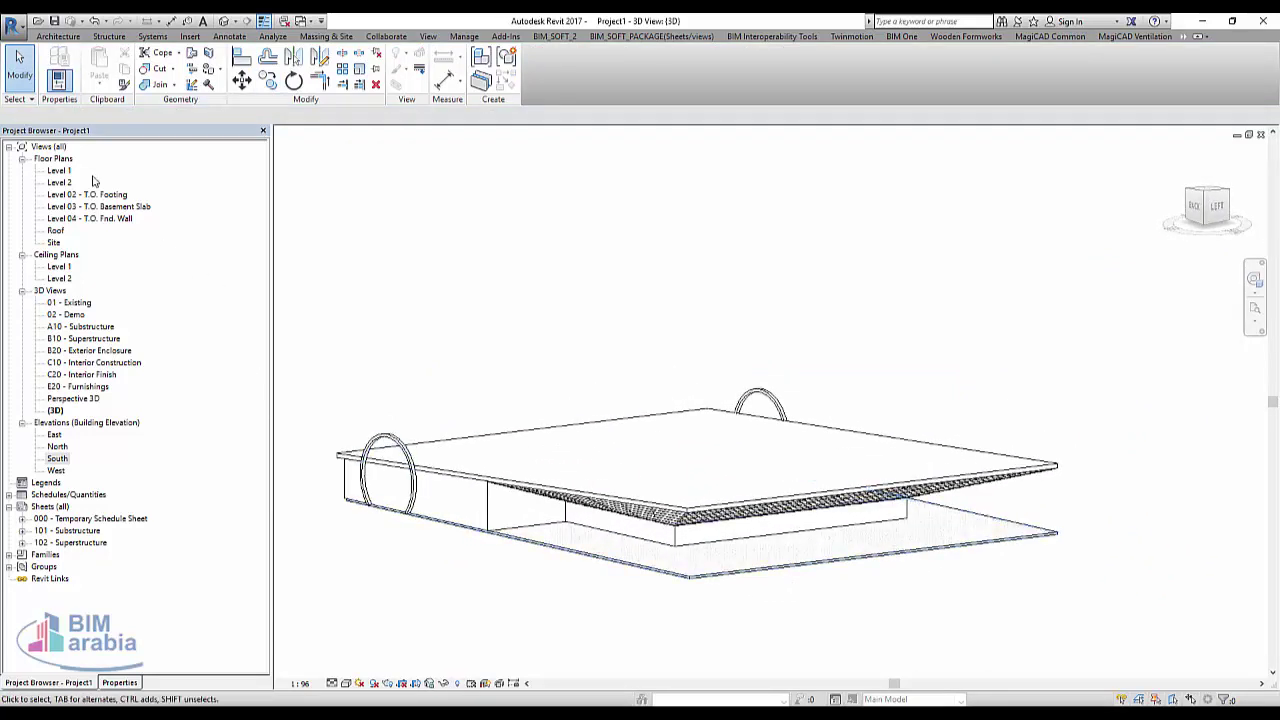
double_click(59, 171)
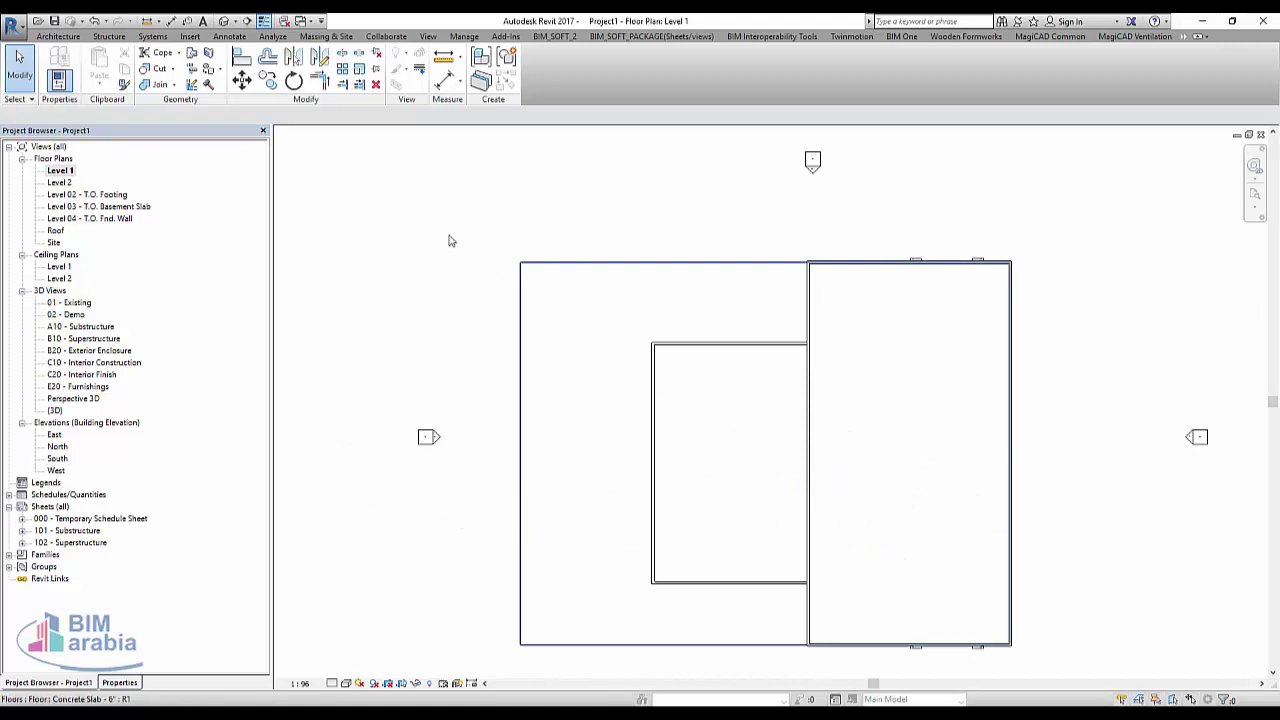
- Load the Table-Dining Round w Chairs family from the Furniture > Tables library folder
left_click(60, 37)
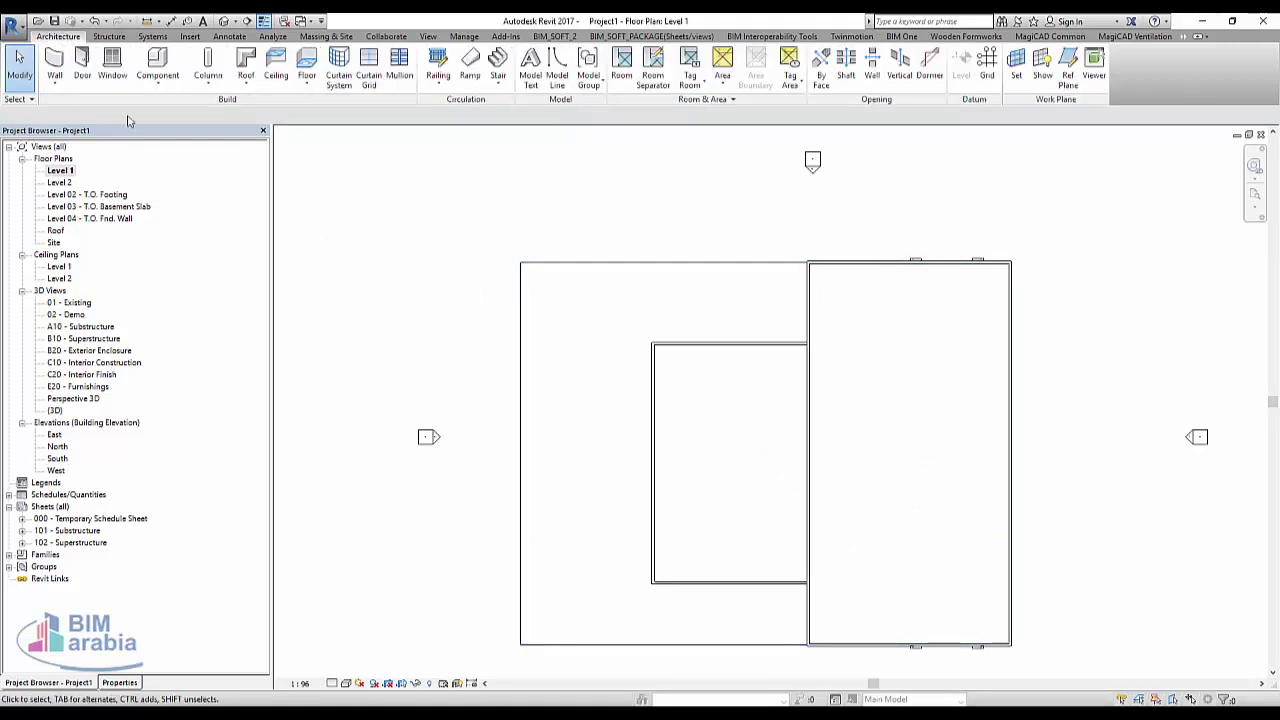
left_click(157, 89)
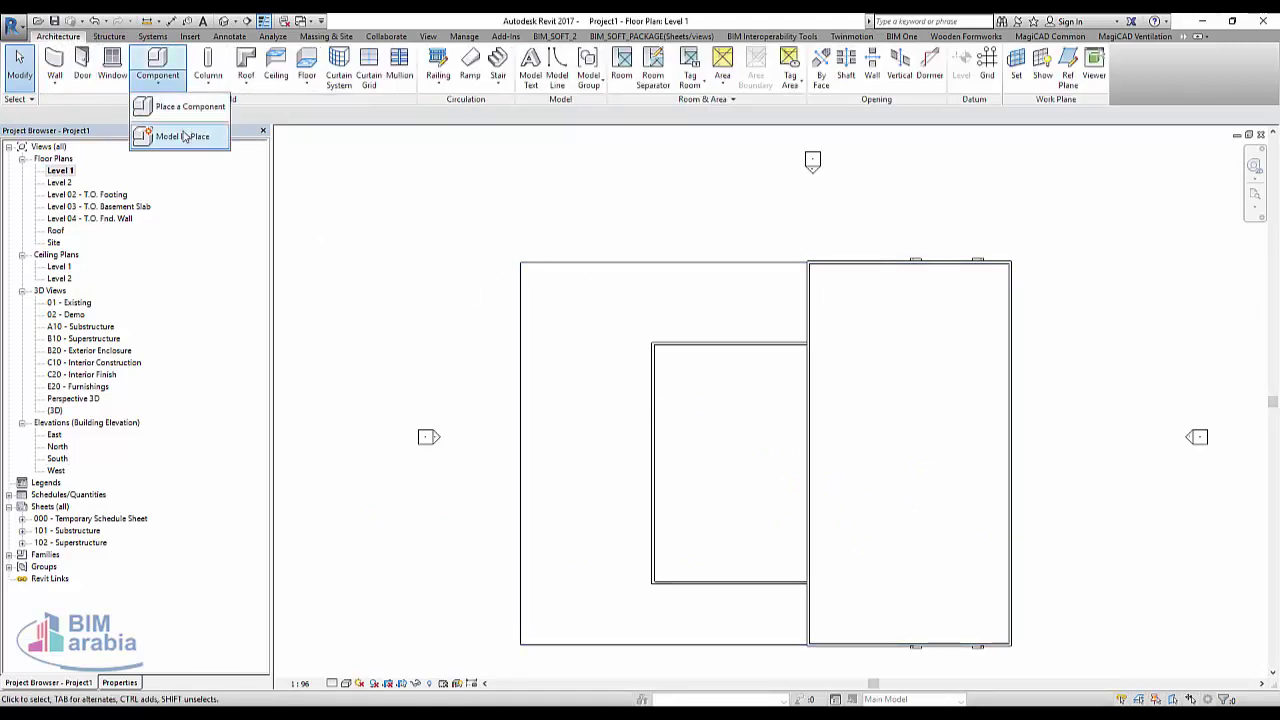
left_click(176, 107)
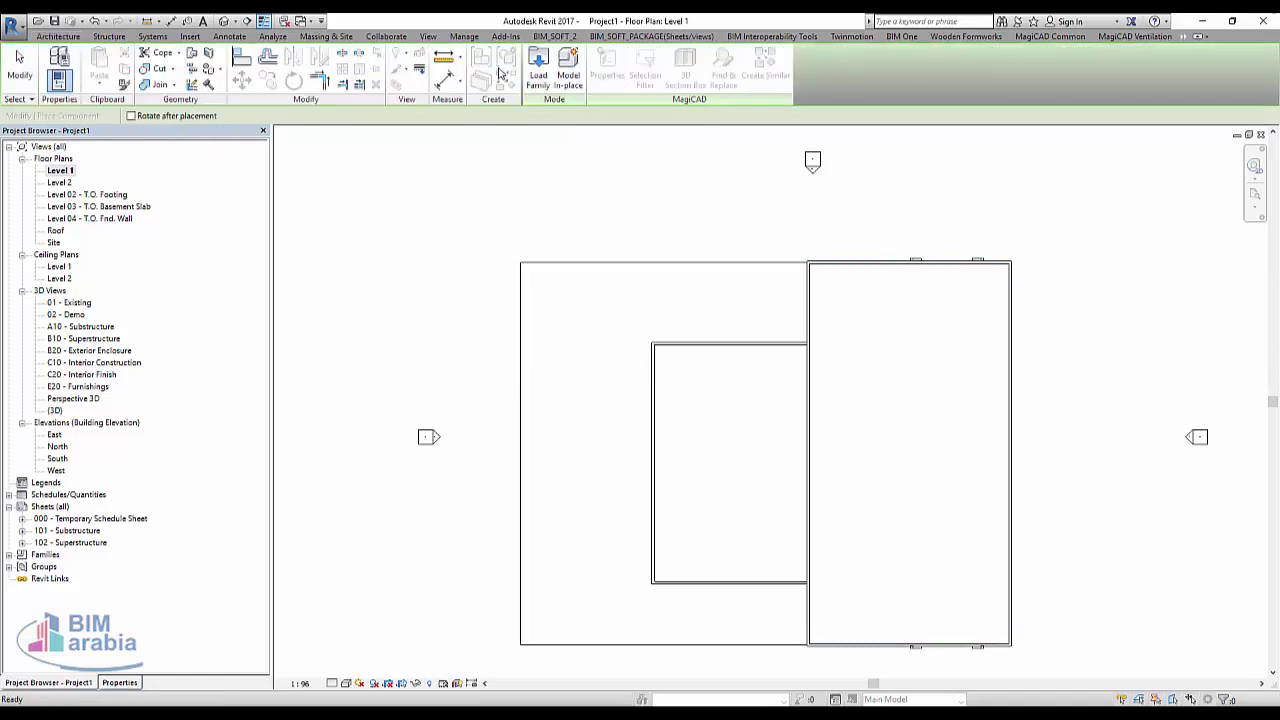
left_click(540, 72)
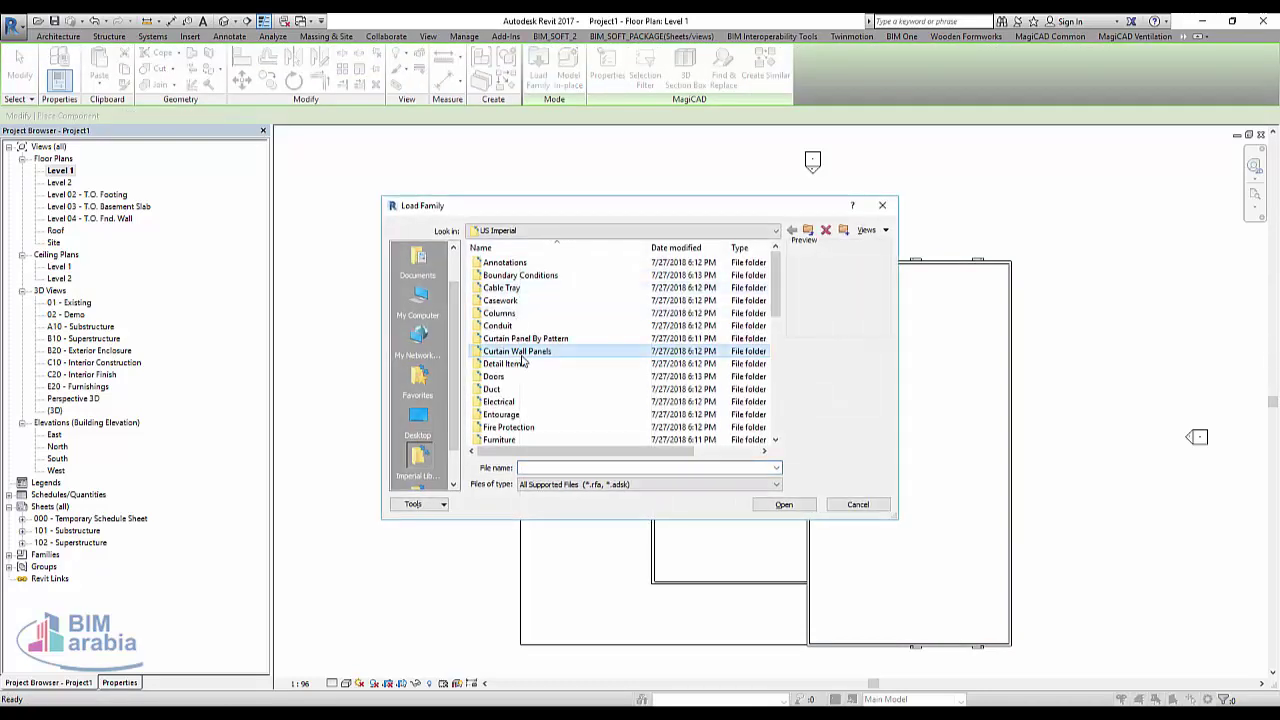
double_click(524, 440)
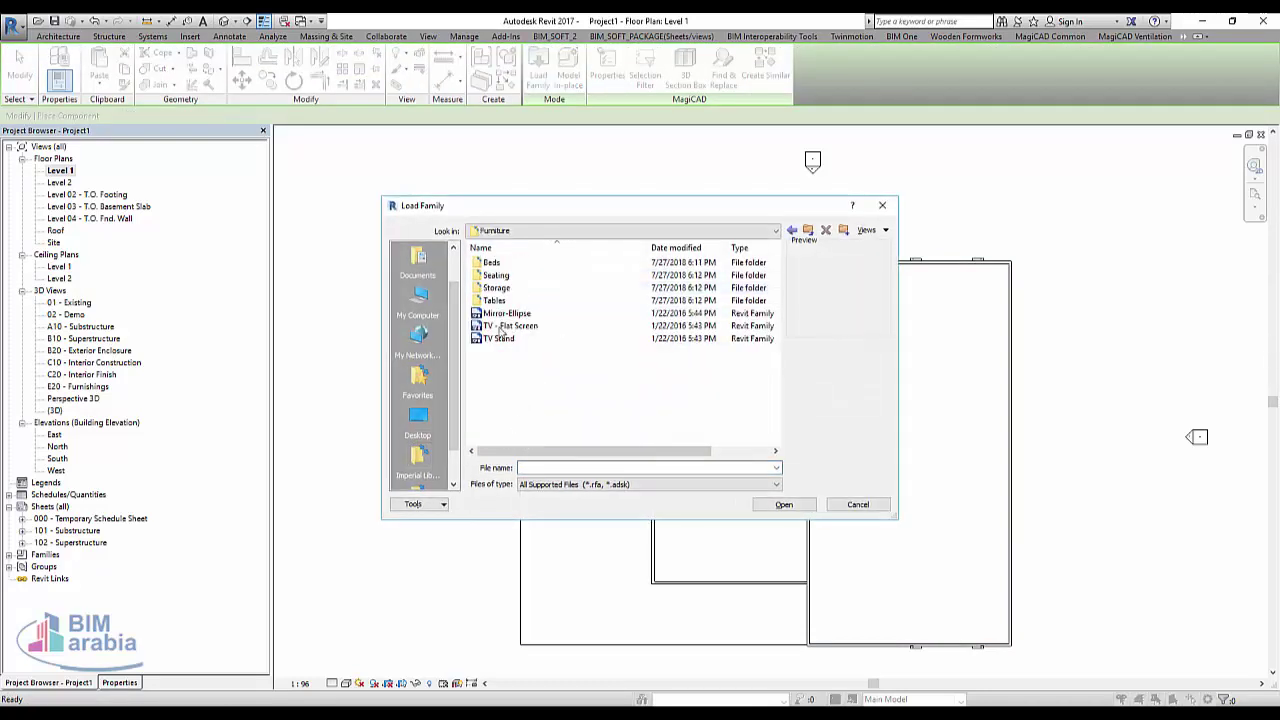
double_click(493, 301)
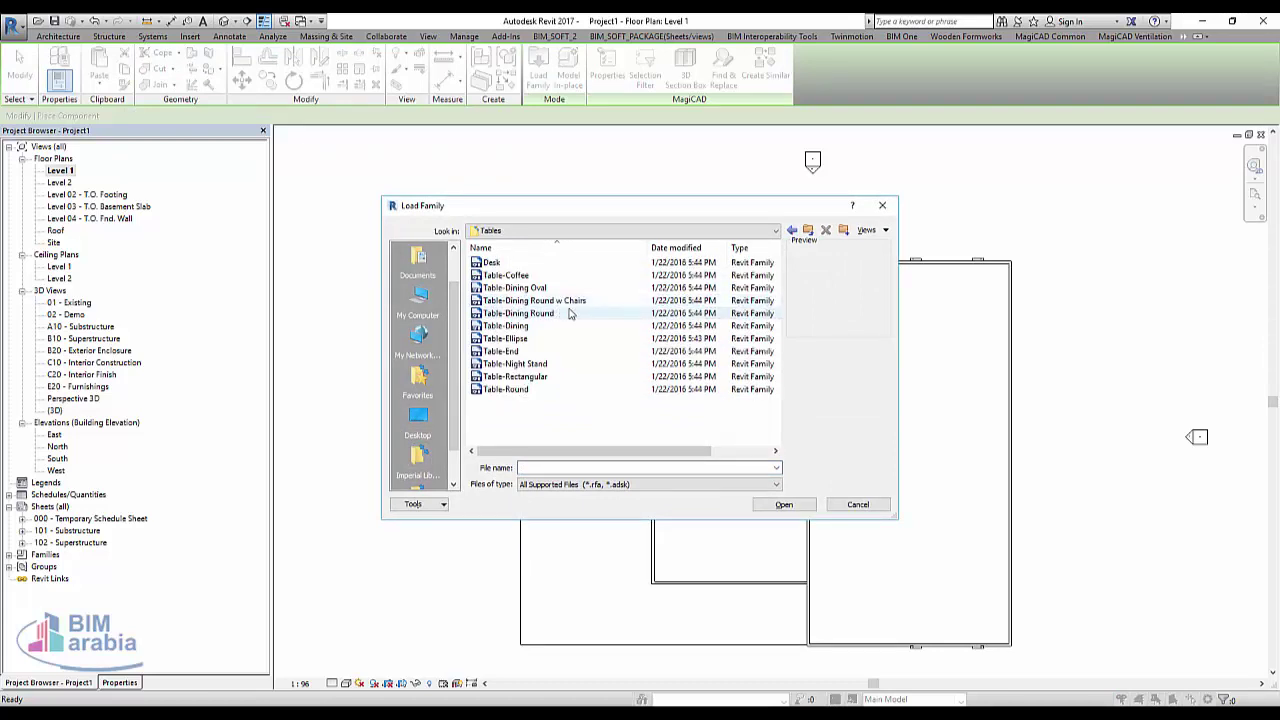
left_click(546, 288)
left_click(546, 301)
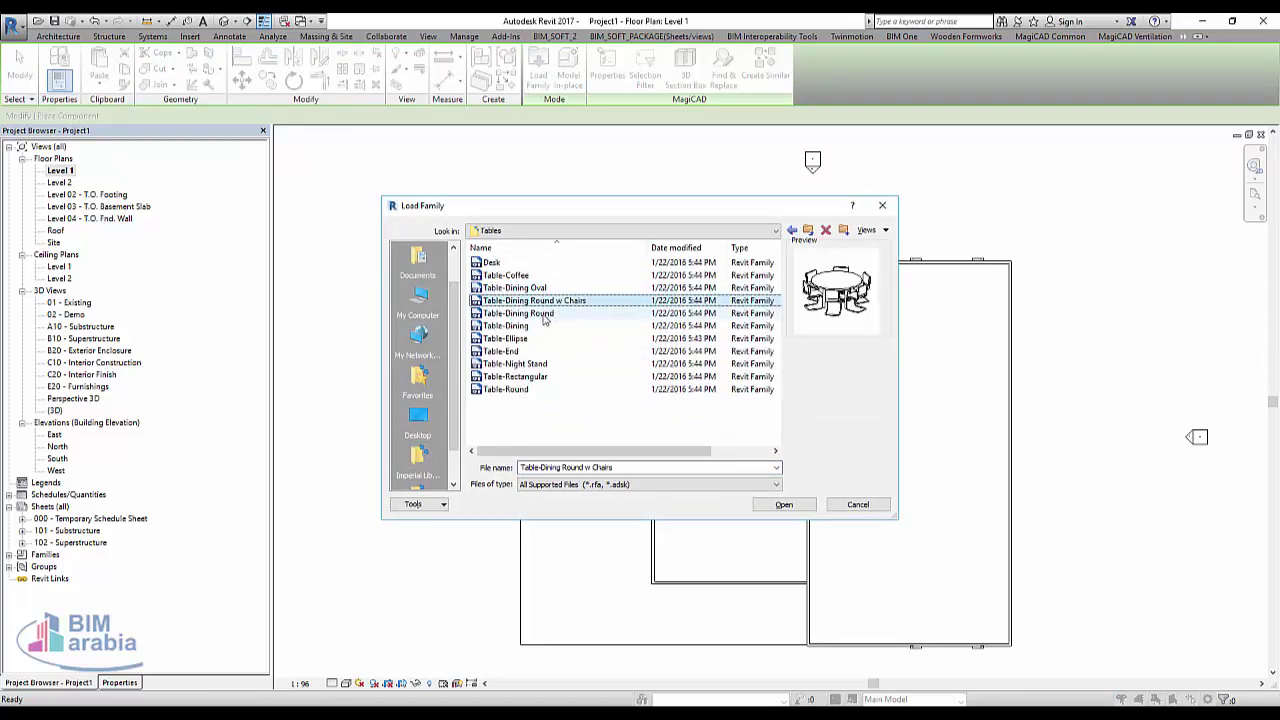
left_click(785, 505)
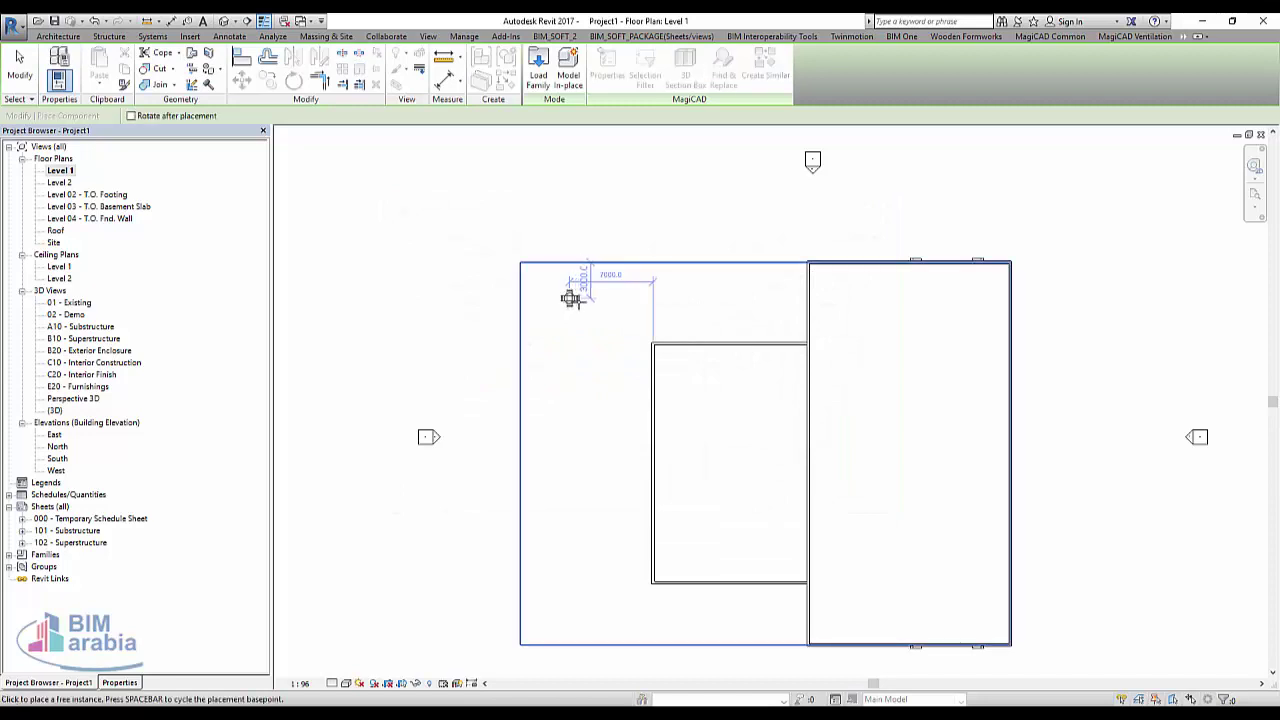
- Place two 84" Diameter round dining tables side by side on the slab
left_click(136, 682)
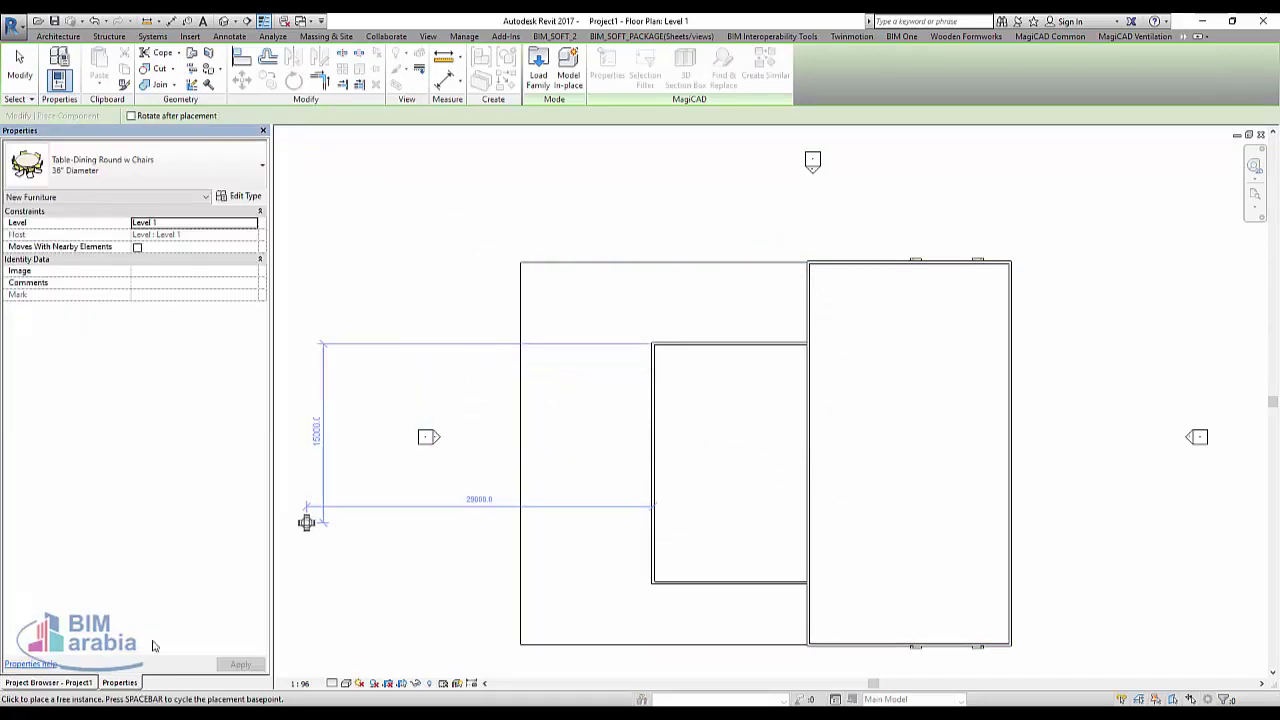
left_click(164, 180)
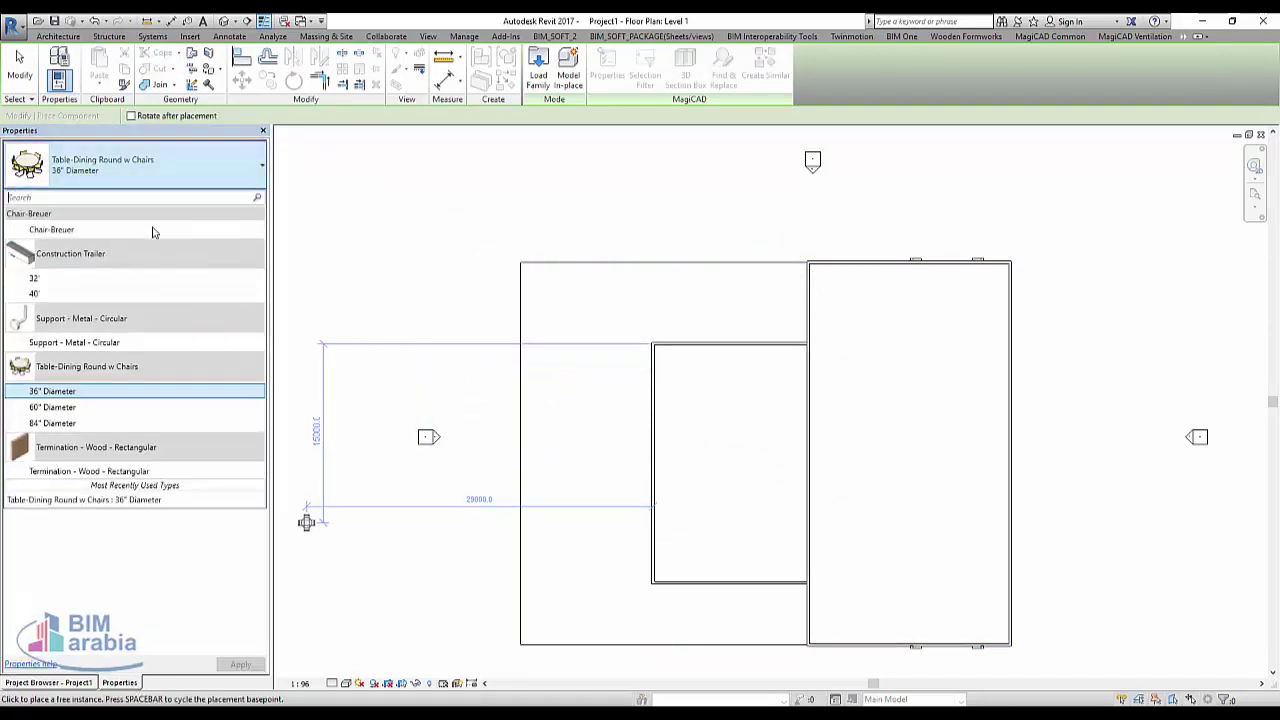
left_click(119, 424)
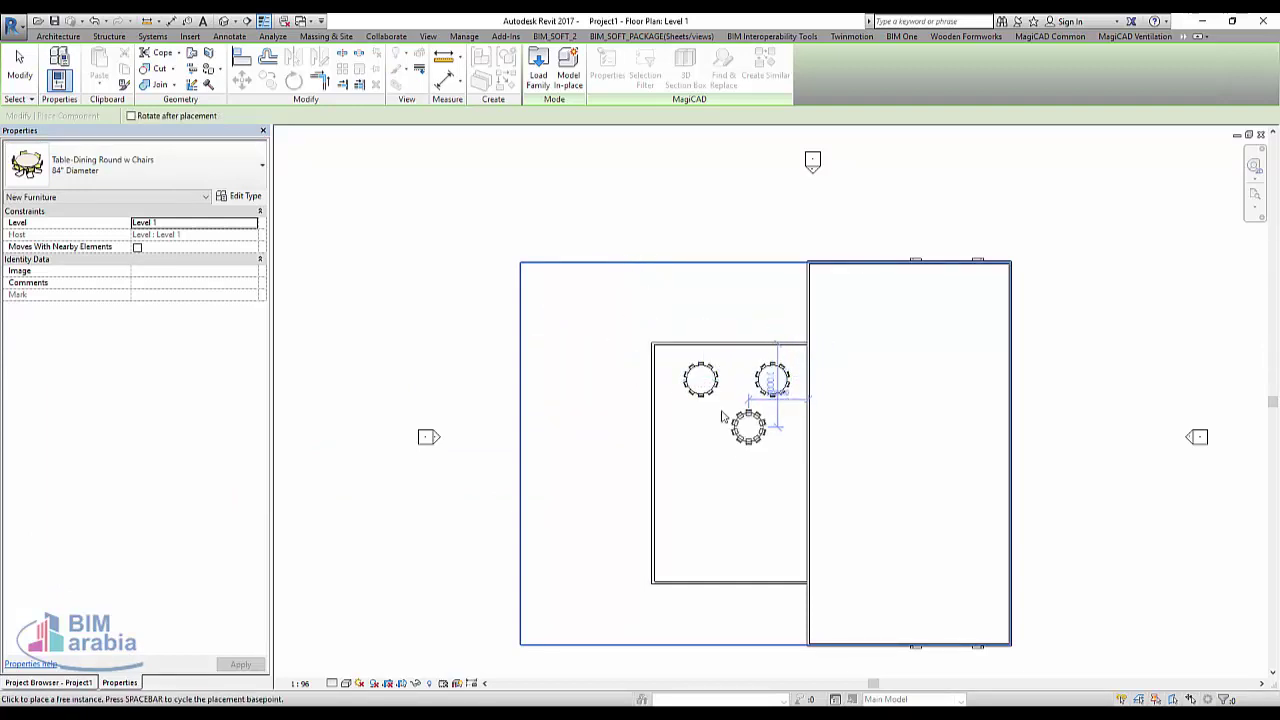
key("Escape")
key("Escape")
- Copy the table pair into three rows of two, then show the default 3D view
left_click(700, 390)
left_click(771, 390, "ctrl")
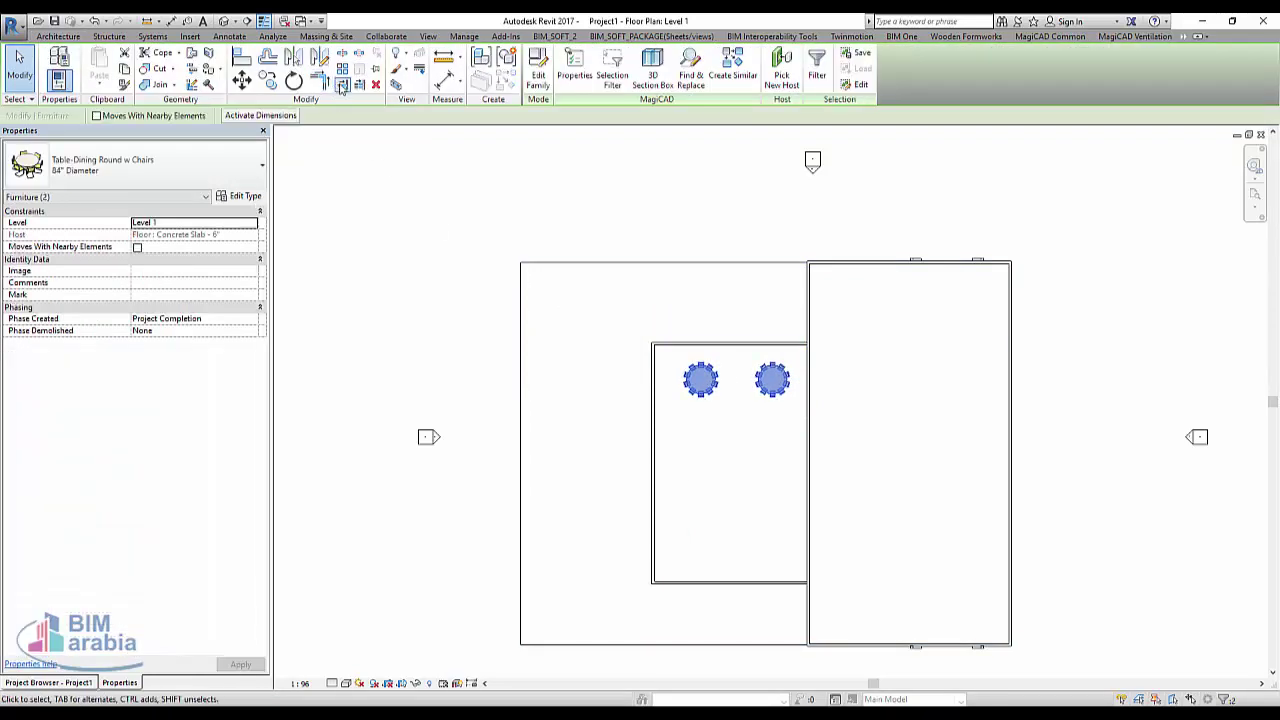
left_click(268, 80)
left_click(738, 382)
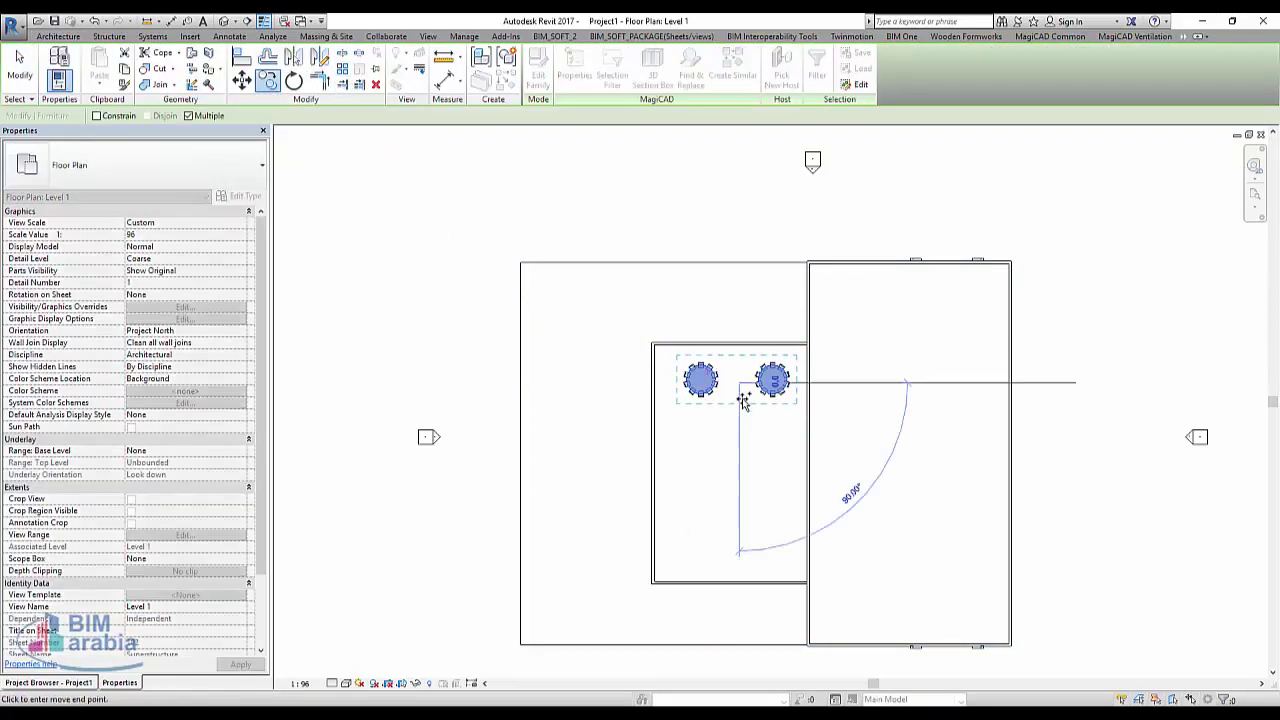
left_click(745, 549)
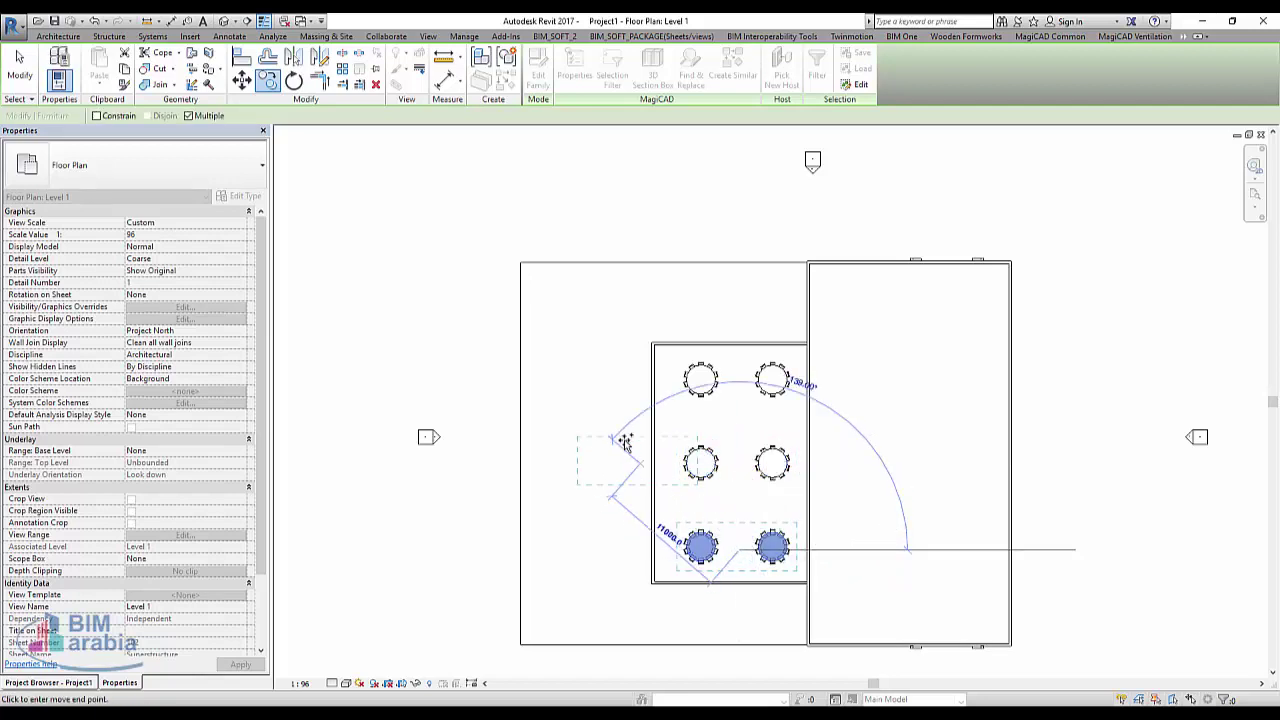
key("Escape")
key("Escape")
scroll(663, 420, "down", 2)
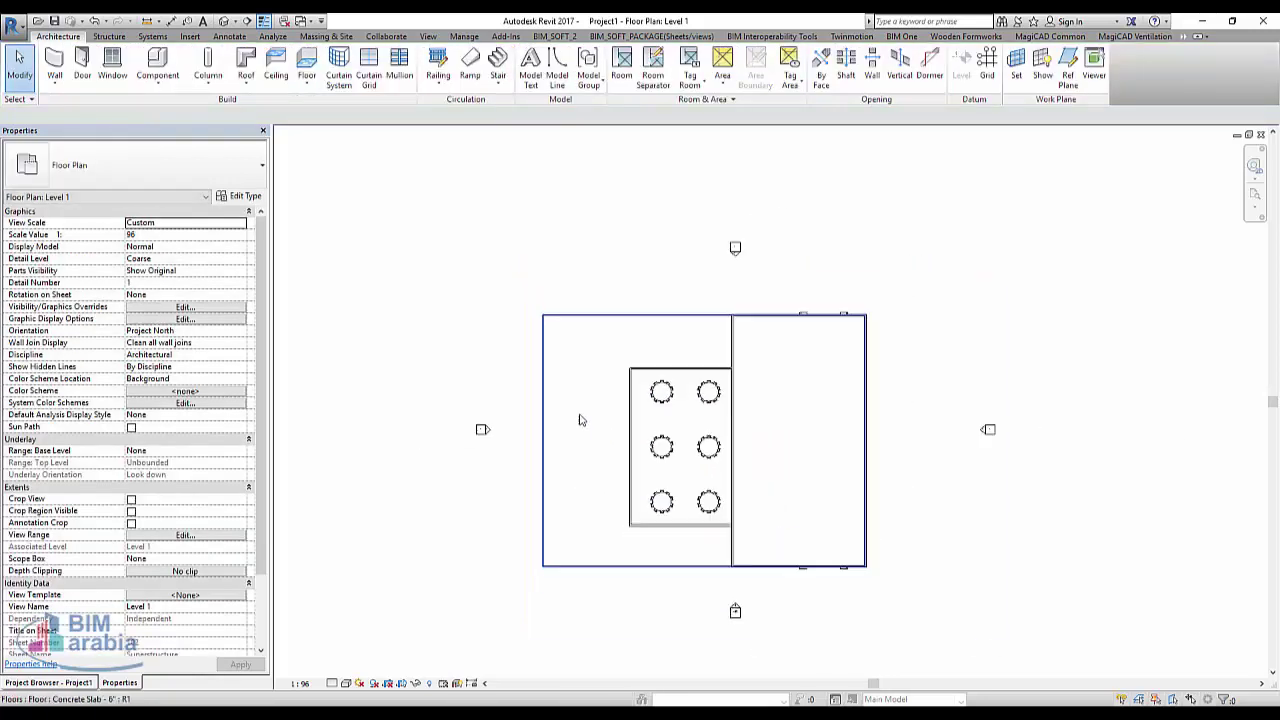
left_click(230, 20)
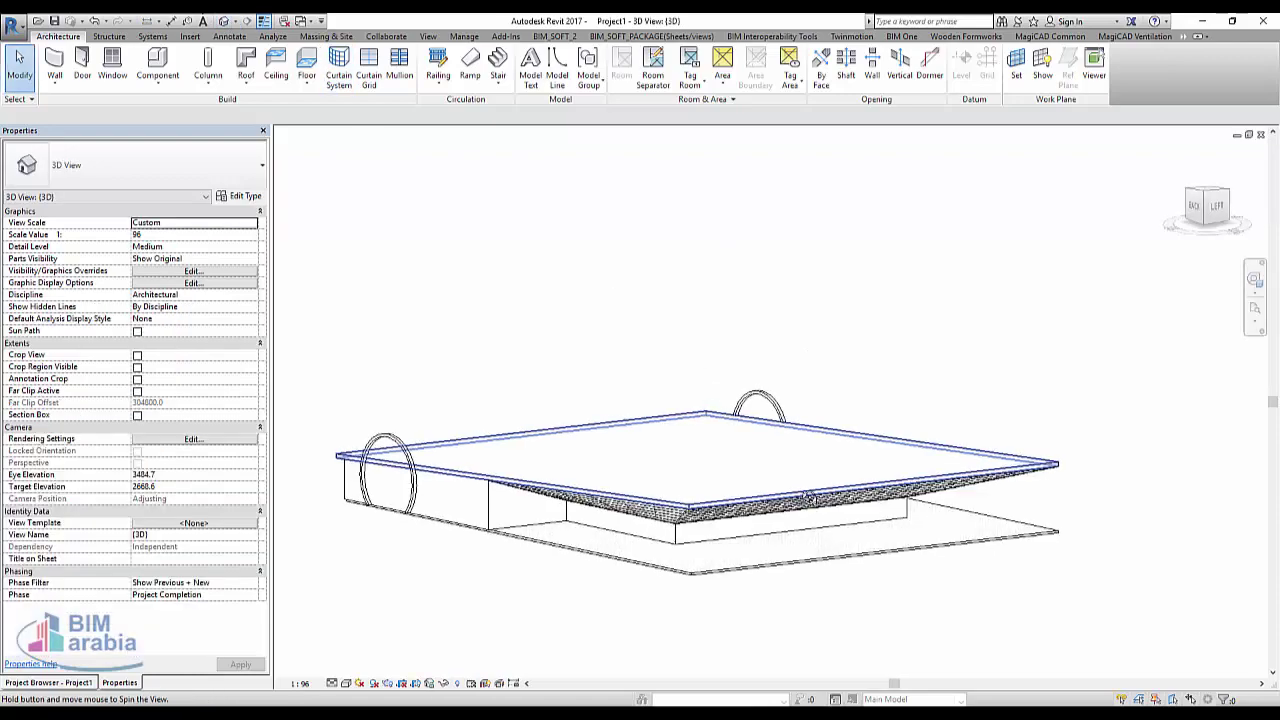